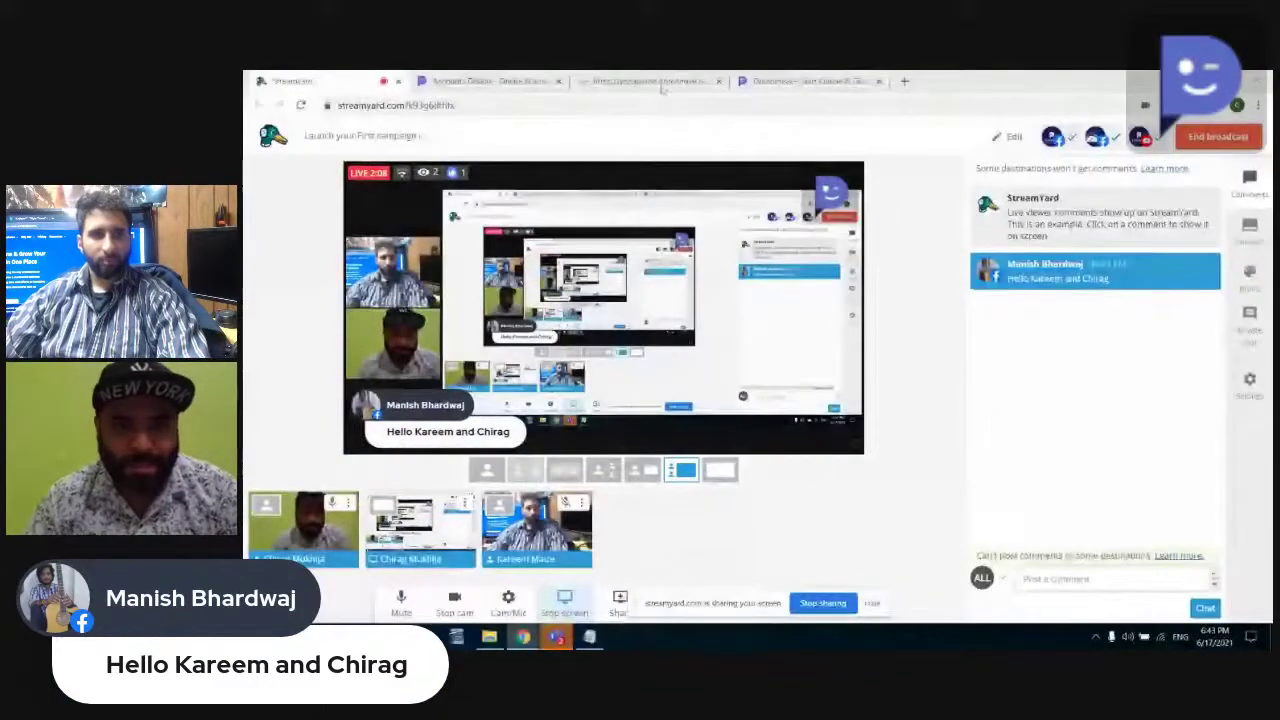
# Step: Switch to the DotcomPal dashboard tab and scroll through the Yoga World dashboard
pyautogui.click(660, 81)
pyautogui.scroll(-2, 808, 284)
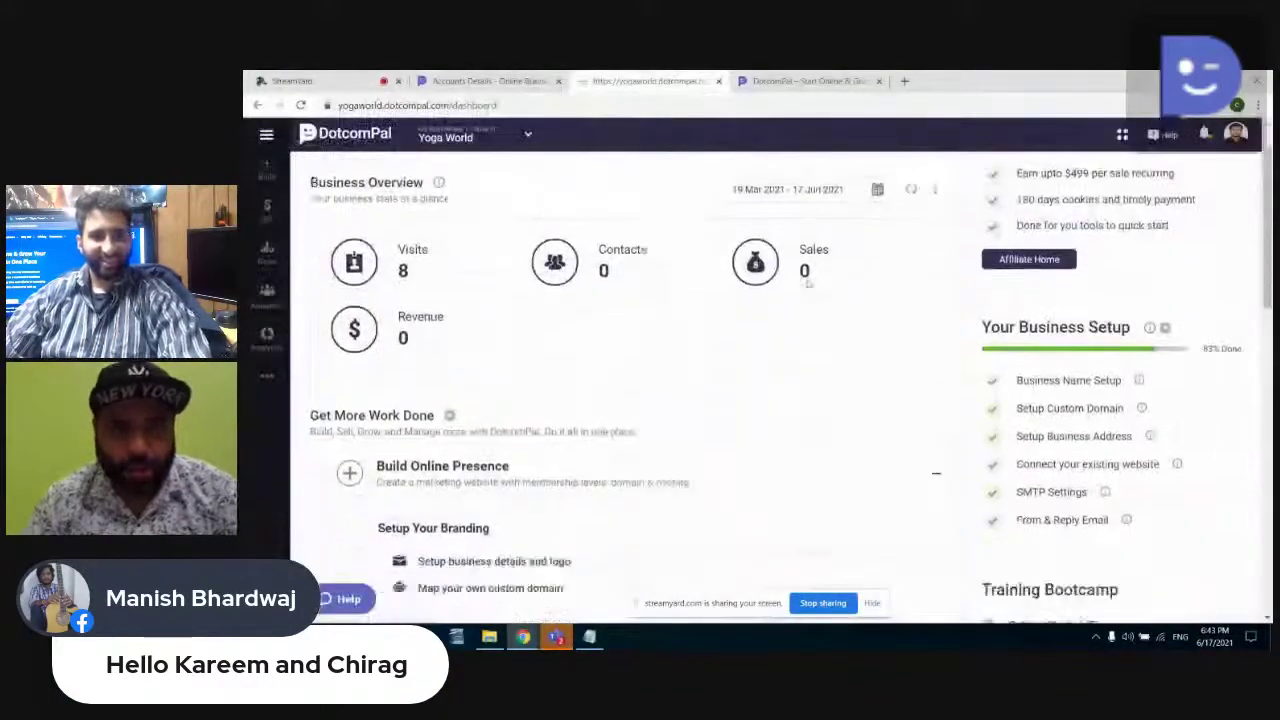
pyautogui.scroll(1, 793, 411)
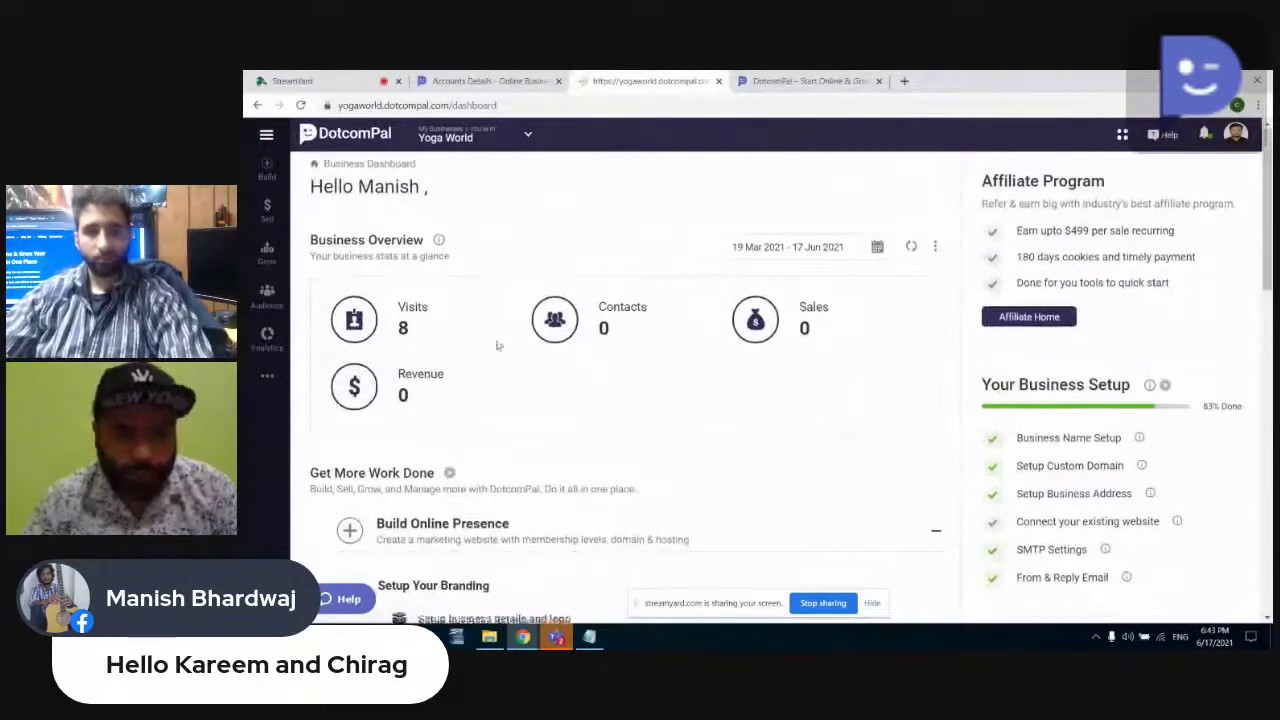
pyautogui.scroll(-3, 497, 346)
pyautogui.scroll(3, 645, 312)
pyautogui.scroll(-2, 716, 370)
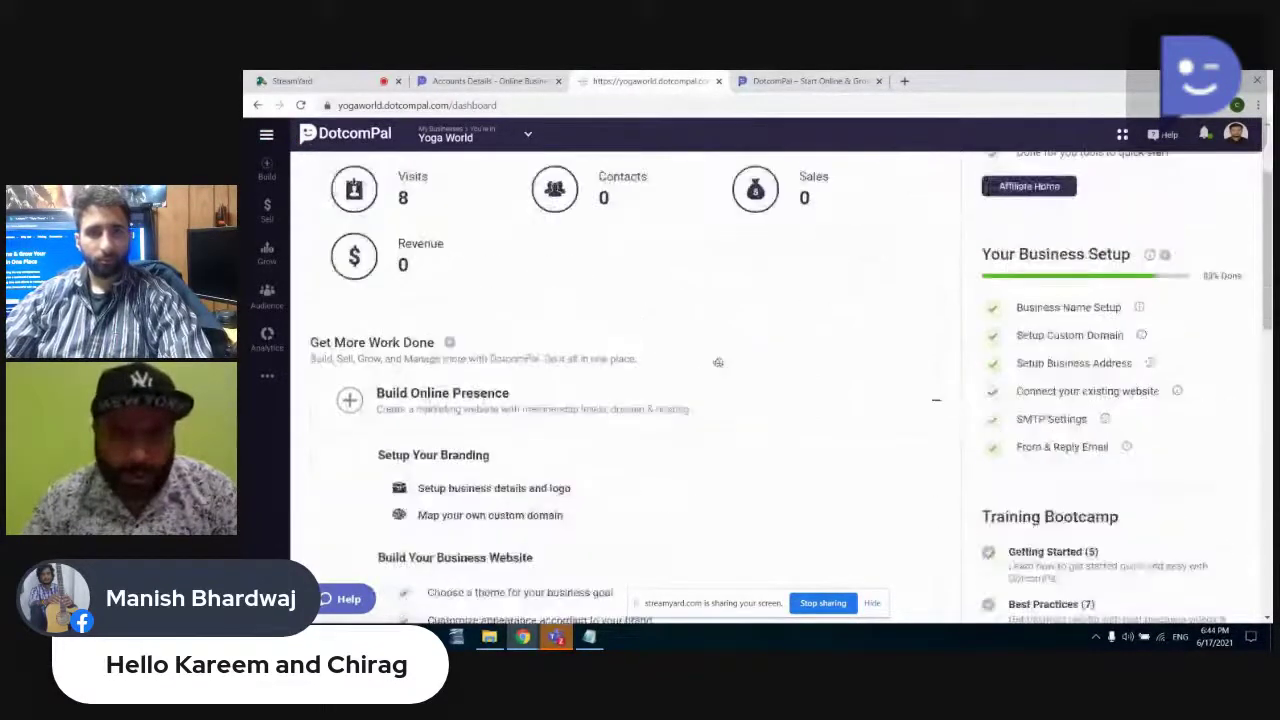
pyautogui.scroll(-2, 718, 366)
pyautogui.scroll(-4, 920, 369)
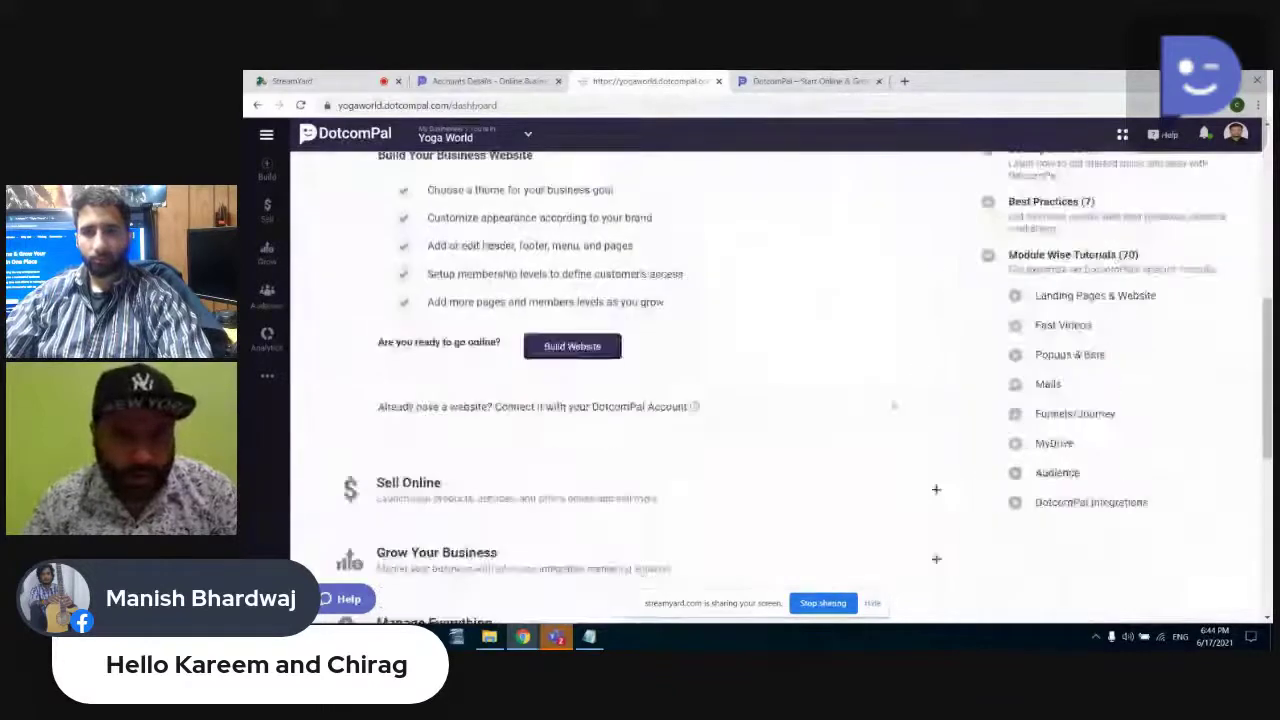
pyautogui.scroll(-2, 968, 425)
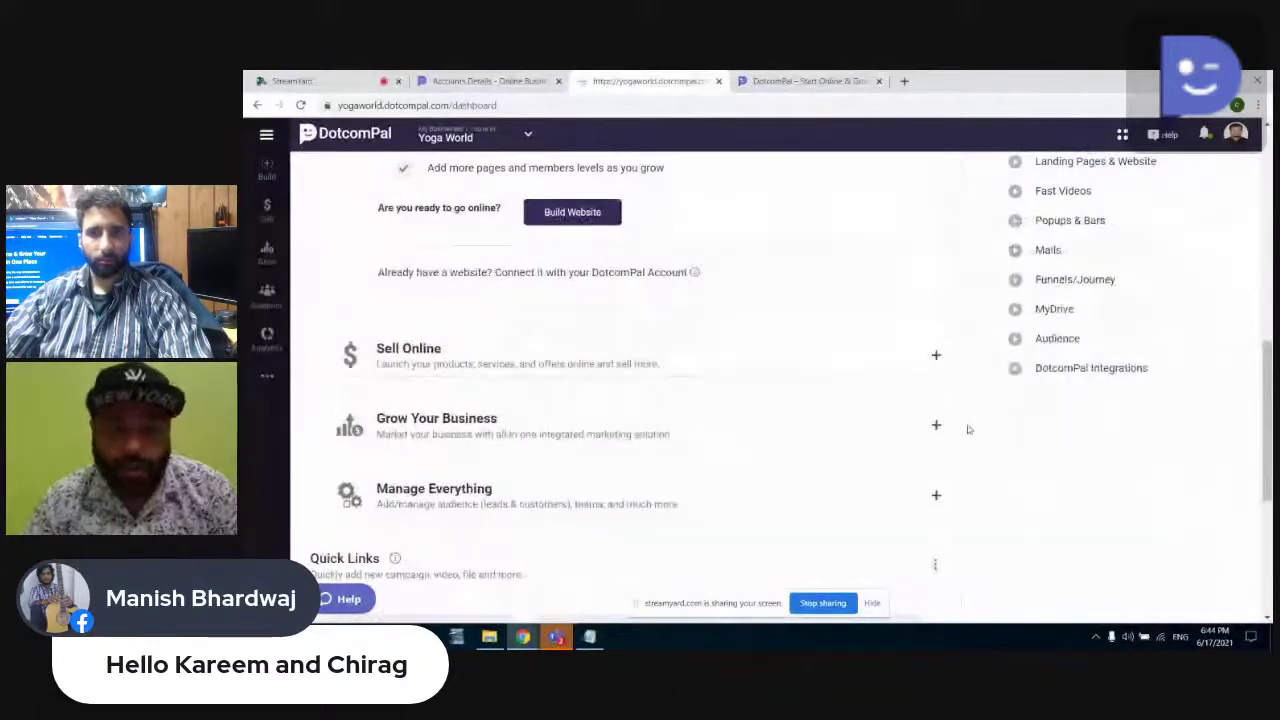
pyautogui.scroll(1, 935, 487)
pyautogui.scroll(5, 930, 513)
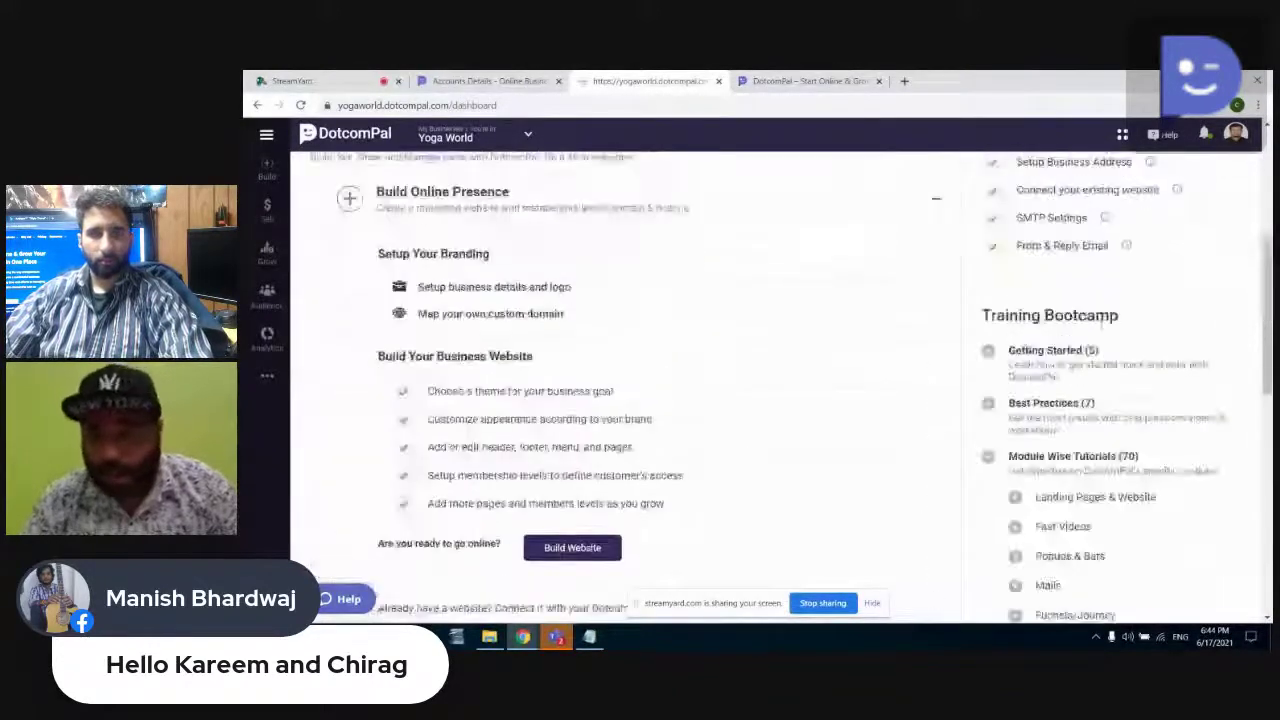
# Step: Open Affiliate Program from the profile menu and view it in its new tab
pyautogui.click(1236, 133)
pyautogui.click(1110, 425)
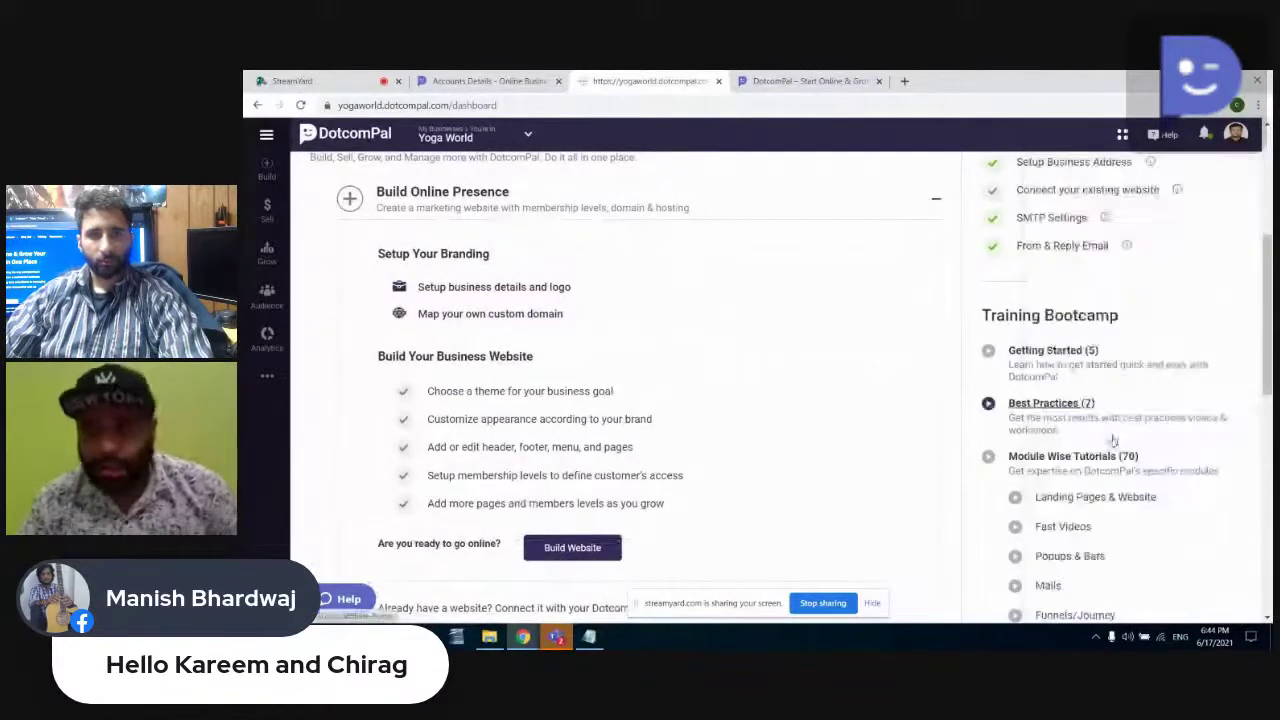
pyautogui.click(800, 81)
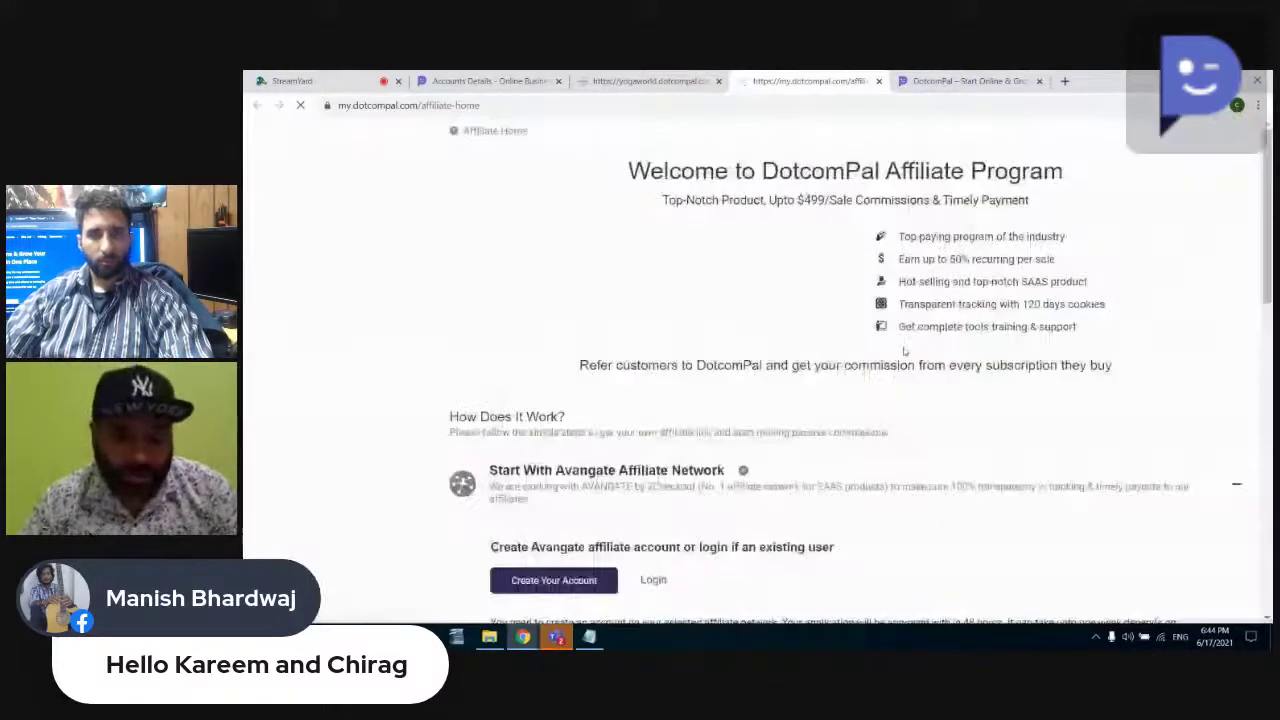
# Step: Scroll through the Affiliate Program page, then return to the Yoga World dashboard tab
pyautogui.scroll(-2, 904, 350)
pyautogui.scroll(-2, 832, 478)
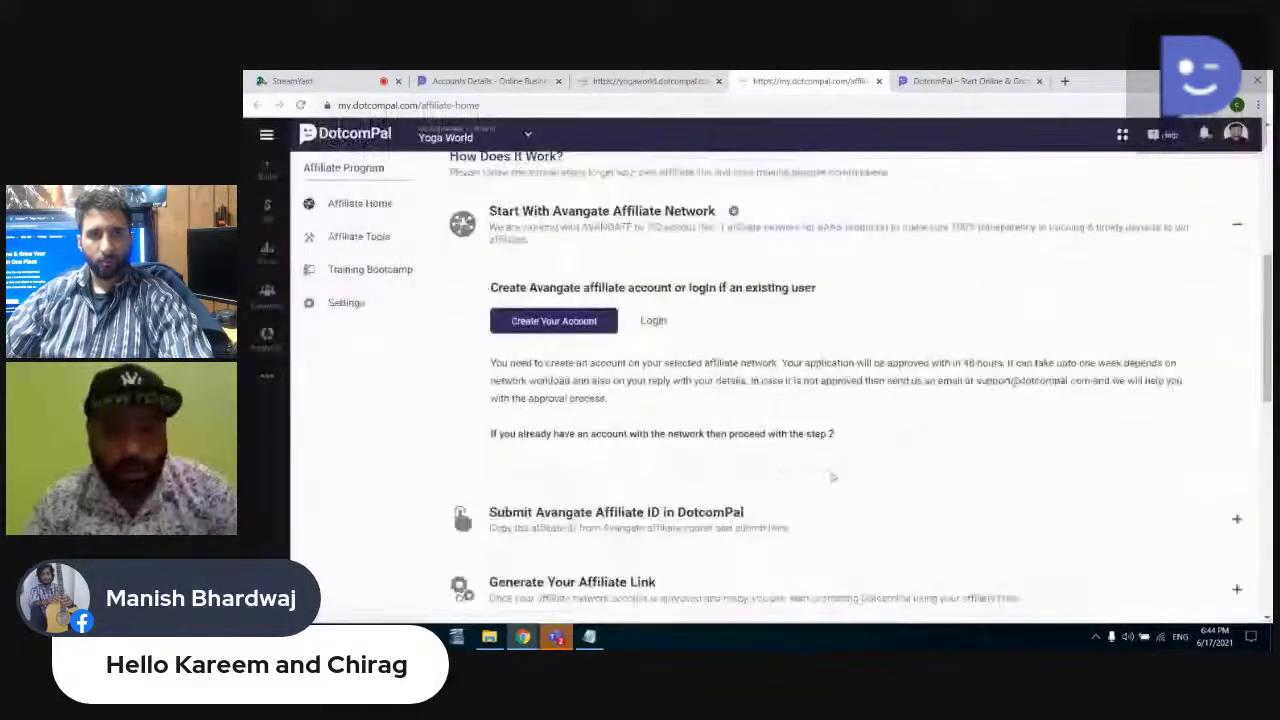
pyautogui.scroll(-1, 834, 478)
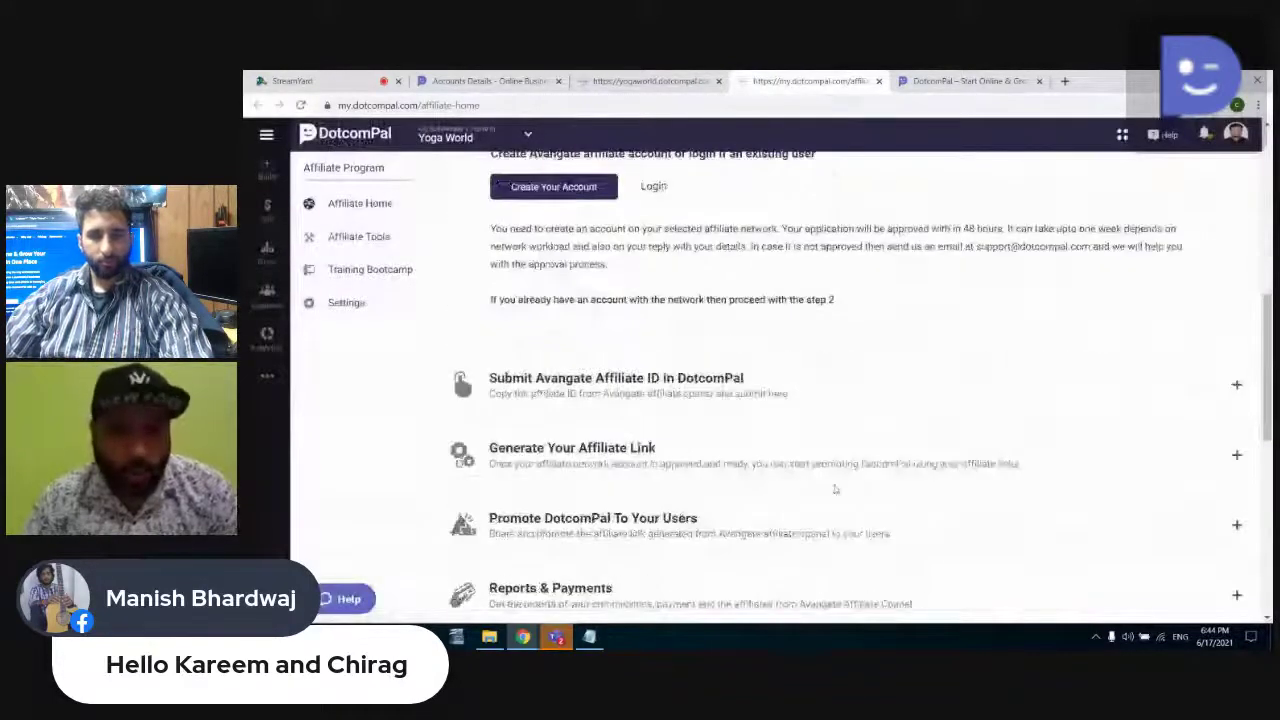
pyautogui.hotkey('ctrl', 'shift', 'Tab')
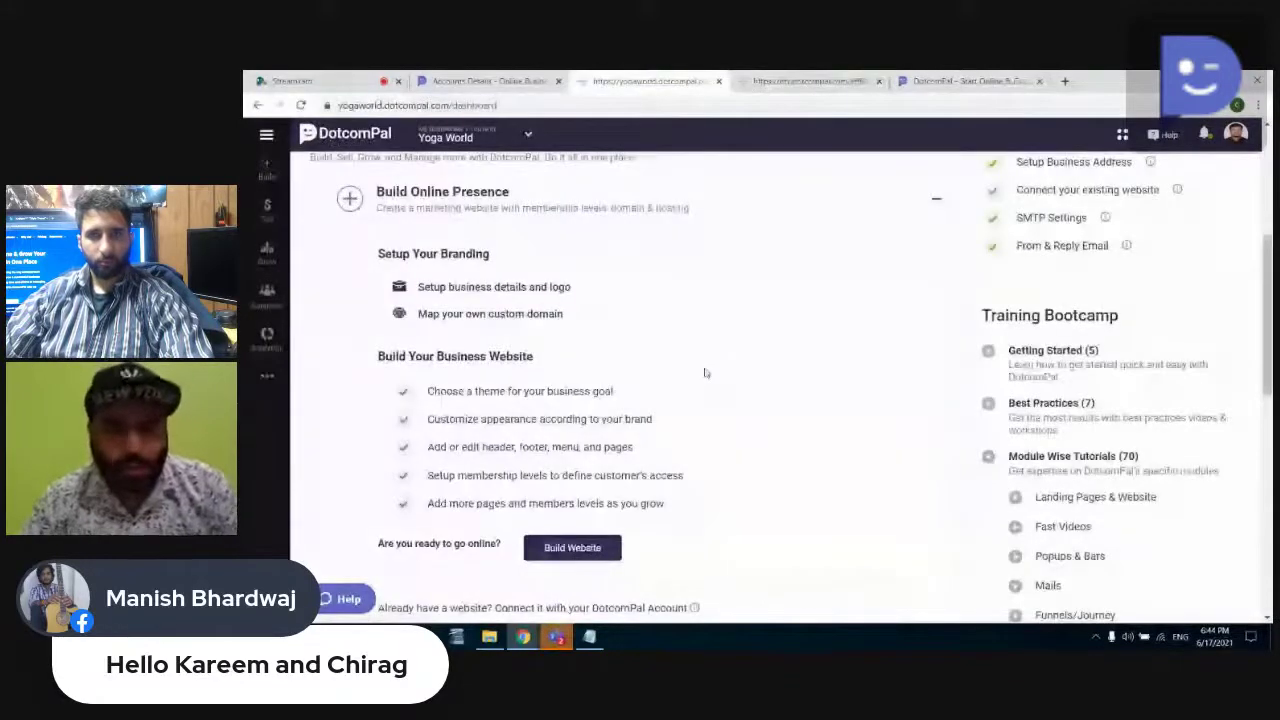
# Step: Collapse the Build Online Presence section on the dashboard
pyautogui.scroll(-1, 705, 373)
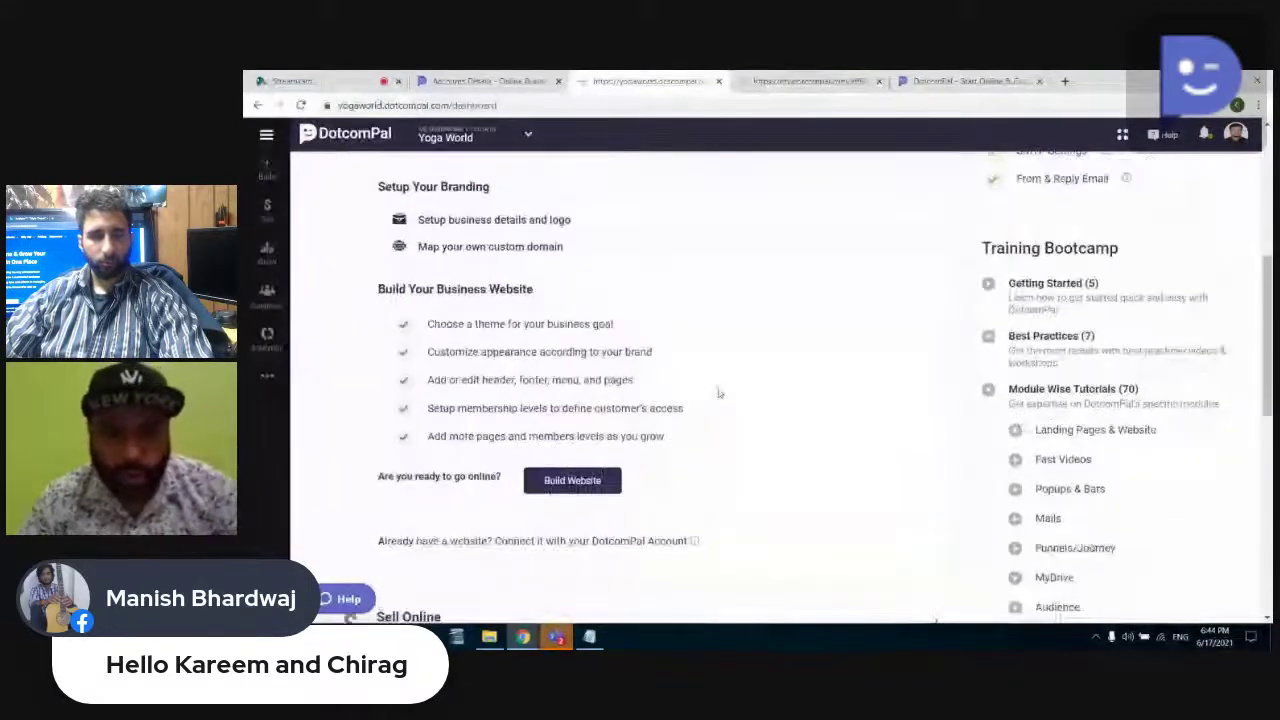
pyautogui.scroll(2, 718, 393)
pyautogui.click(694, 275)
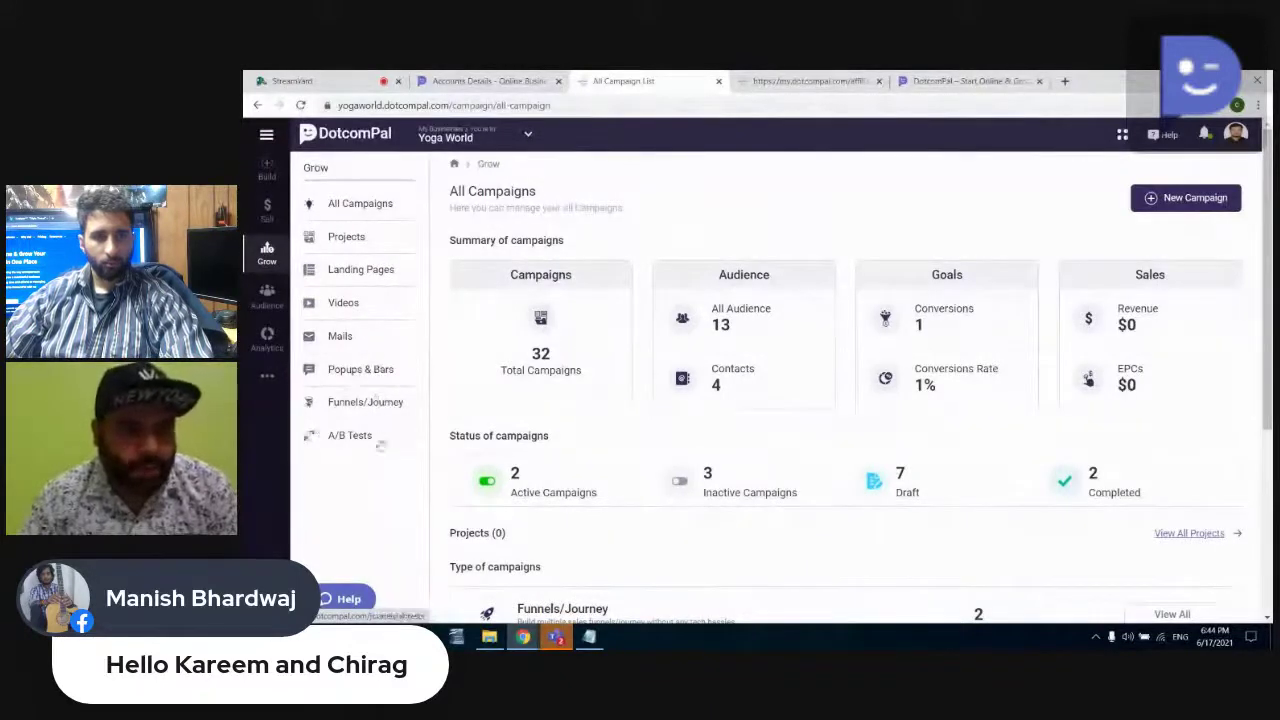
# Step: Start a New Campaign from All Campaigns to show the campaign-type chooser
pyautogui.click(1199, 206)
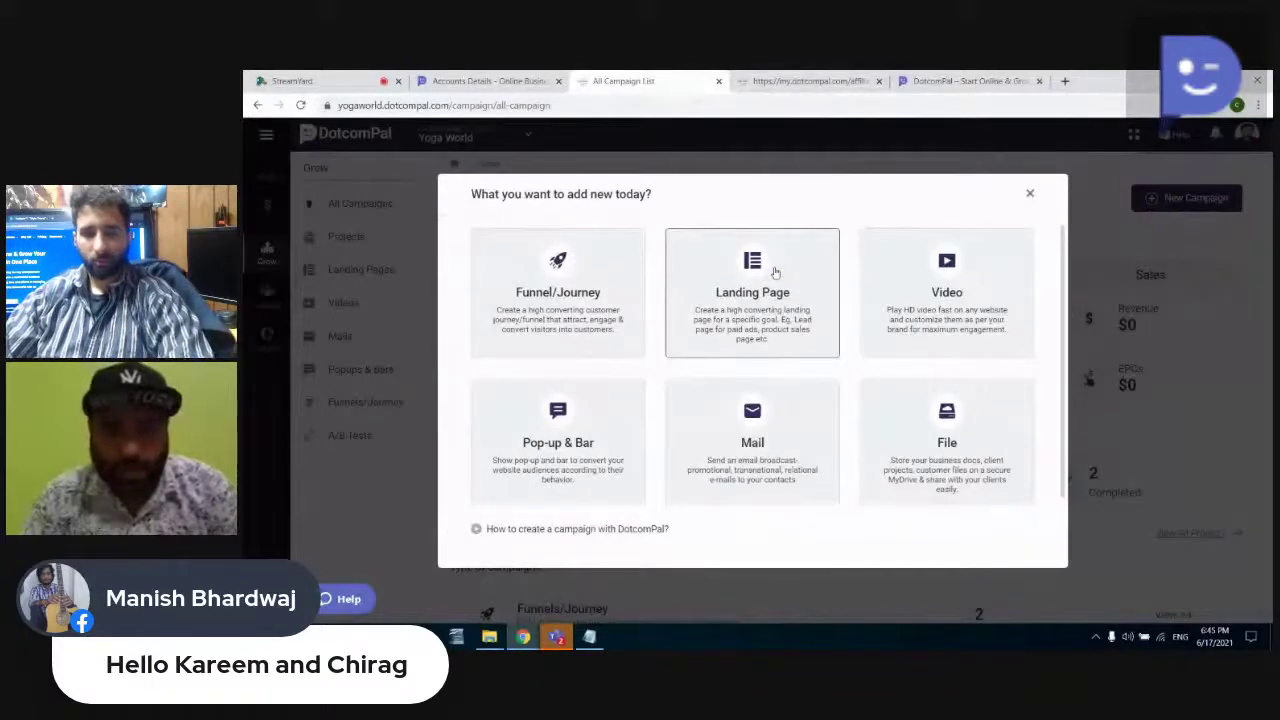
# Step: Create a Landing Page campaign with the page name 'Yoga Sessions'
pyautogui.click(775, 271)
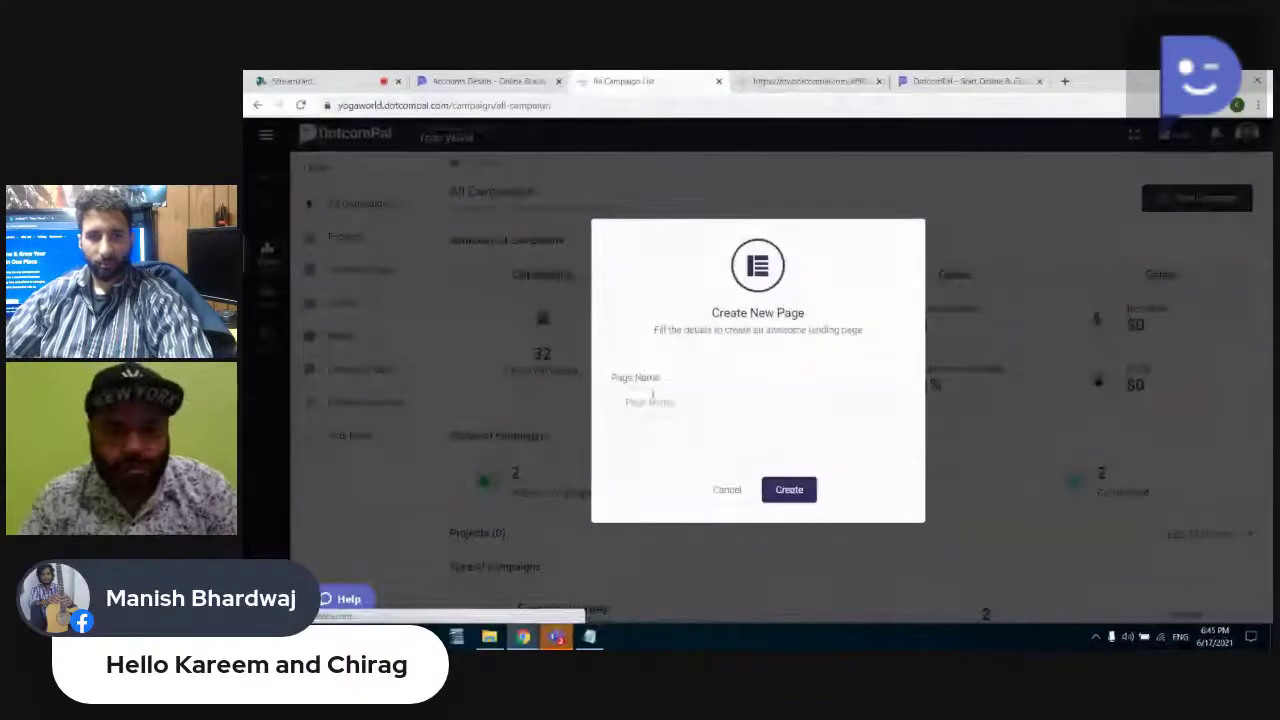
pyautogui.write('Yo')
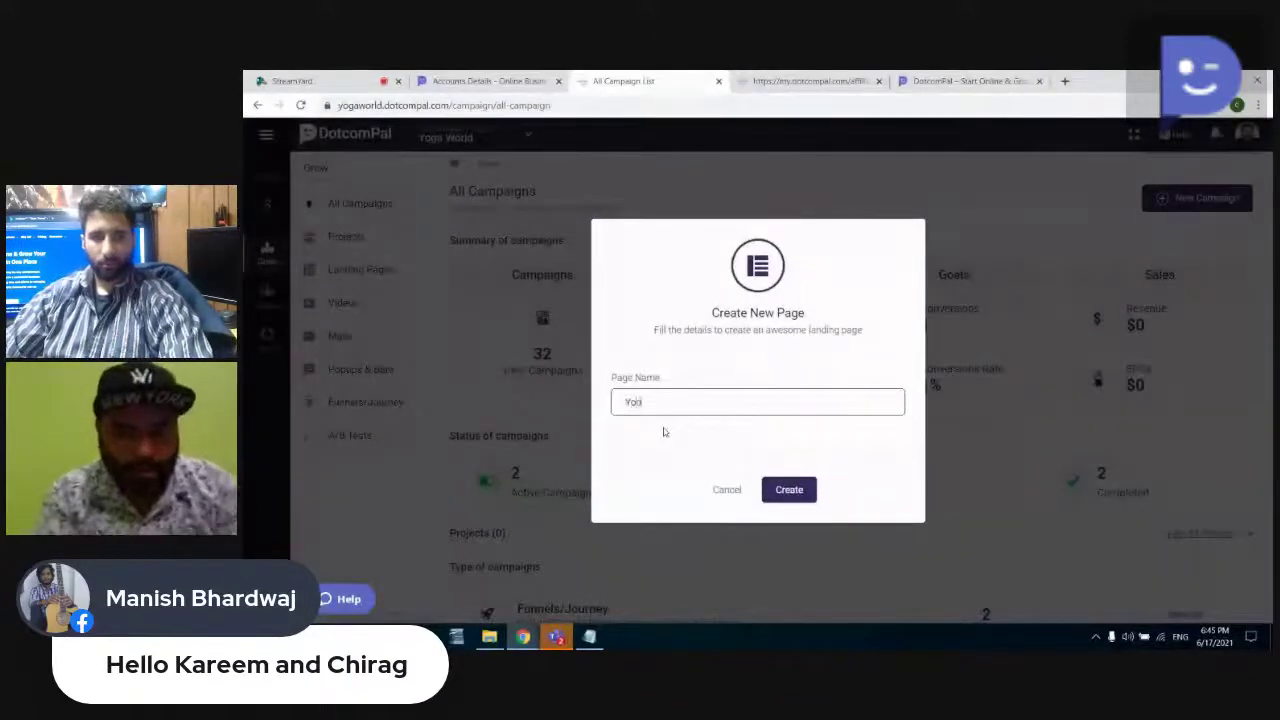
pyautogui.write('ga')
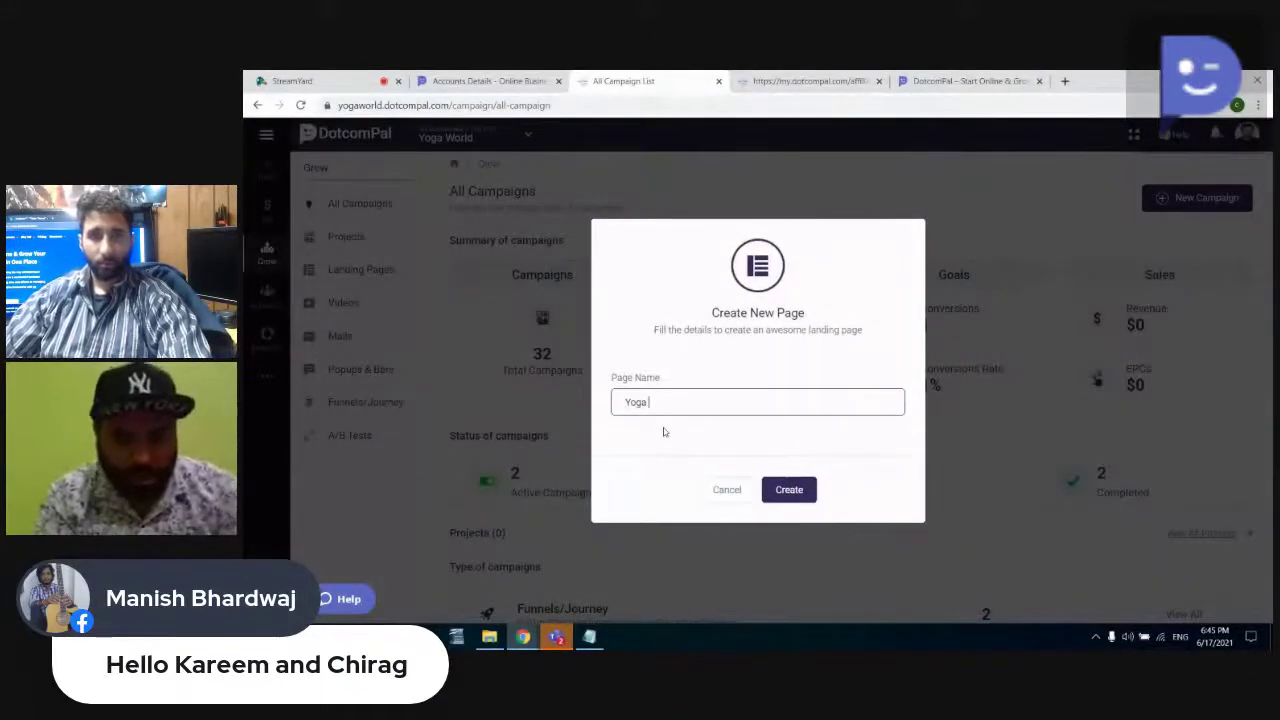
pyautogui.write(' Sessions')
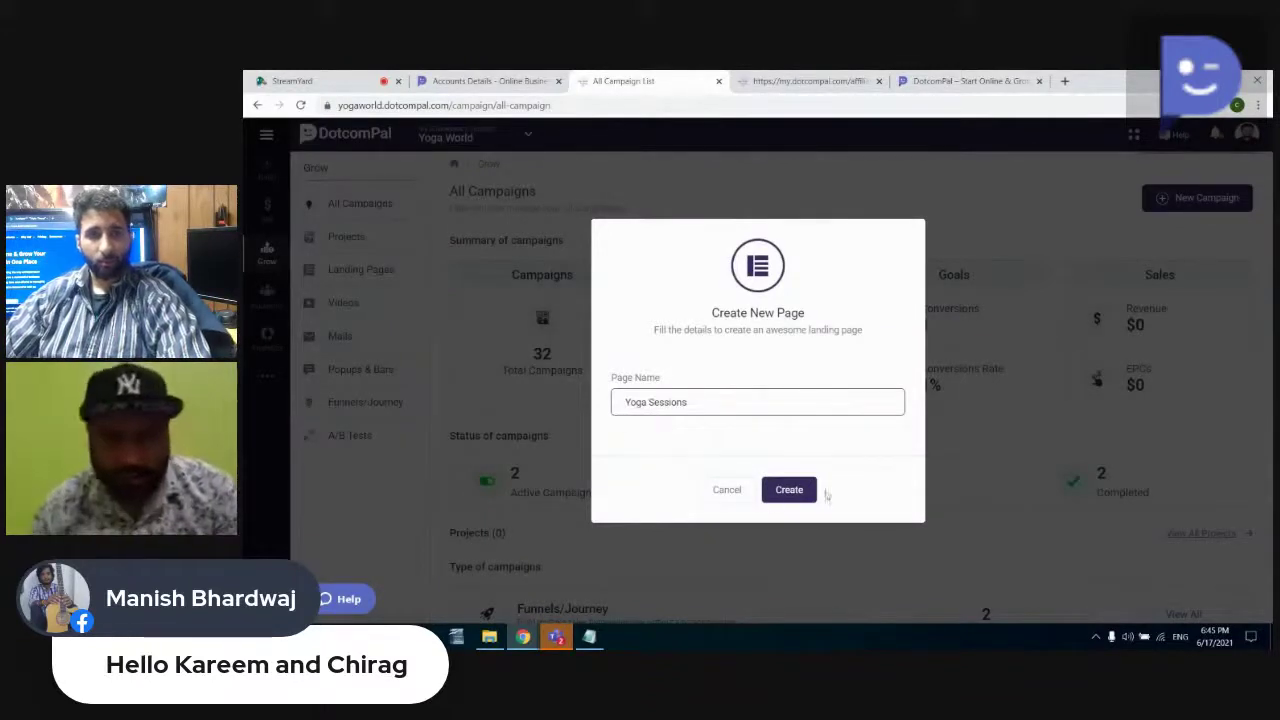
pyautogui.click(778, 490)
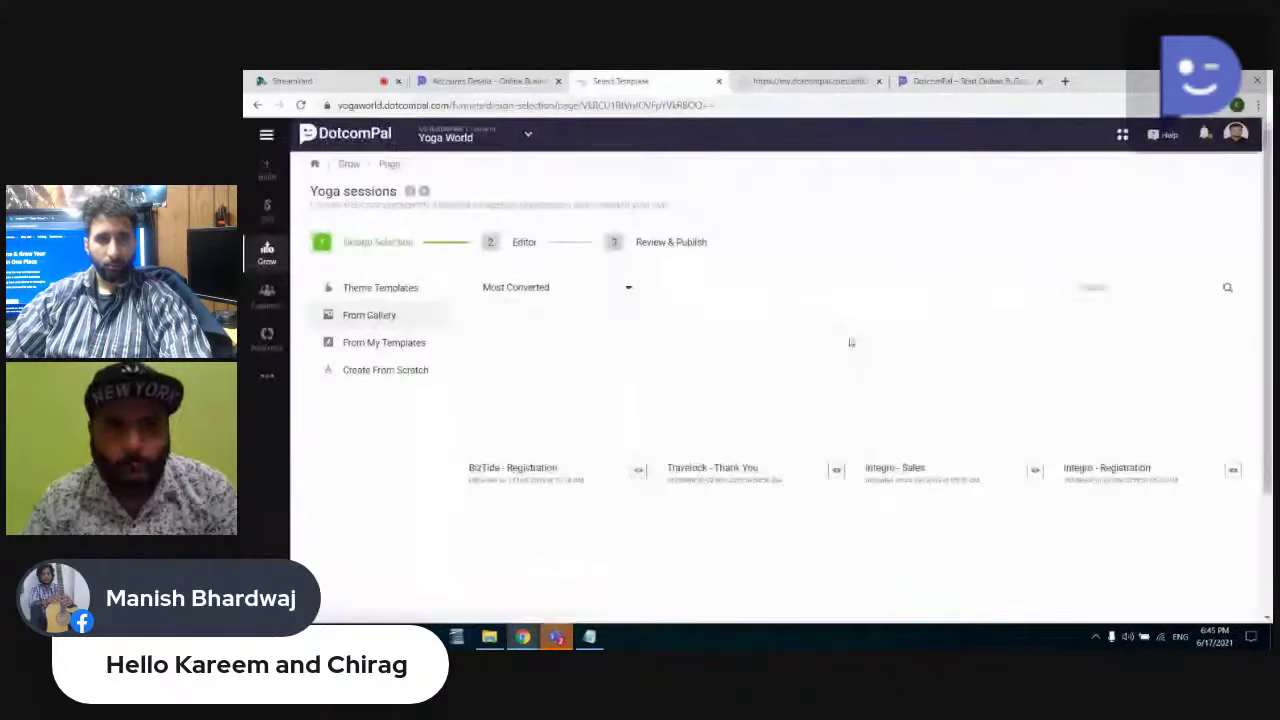
# Step: Sort the landing page template gallery by Brand New and pick the remaining template
pyautogui.scroll(-3, 850, 342)
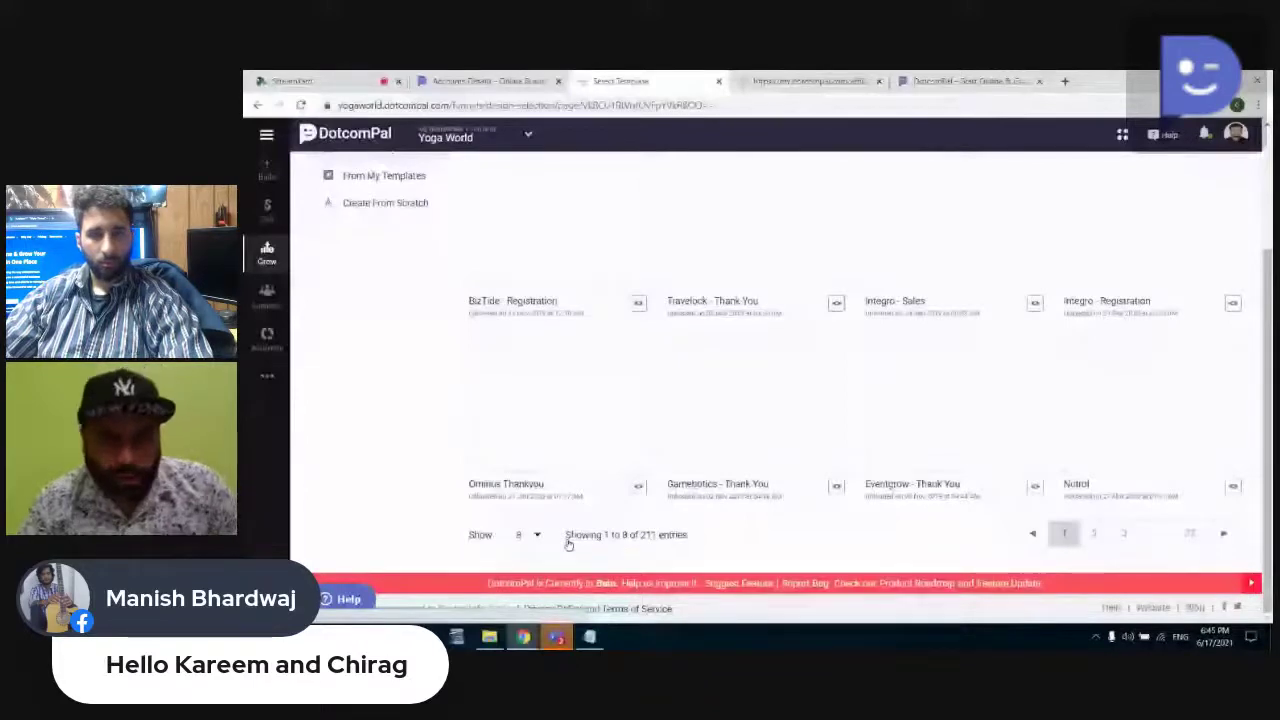
pyautogui.scroll(2, 367, 354)
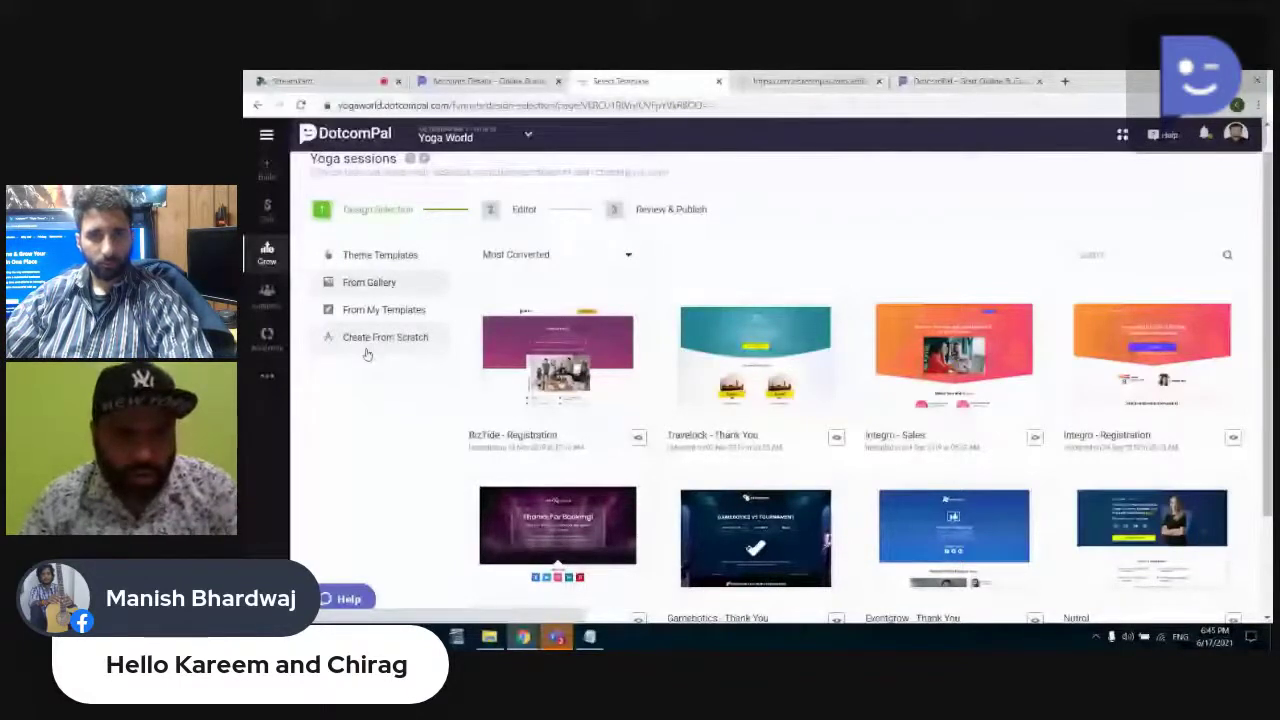
pyautogui.scroll(-1, 460, 320)
pyautogui.click(556, 220)
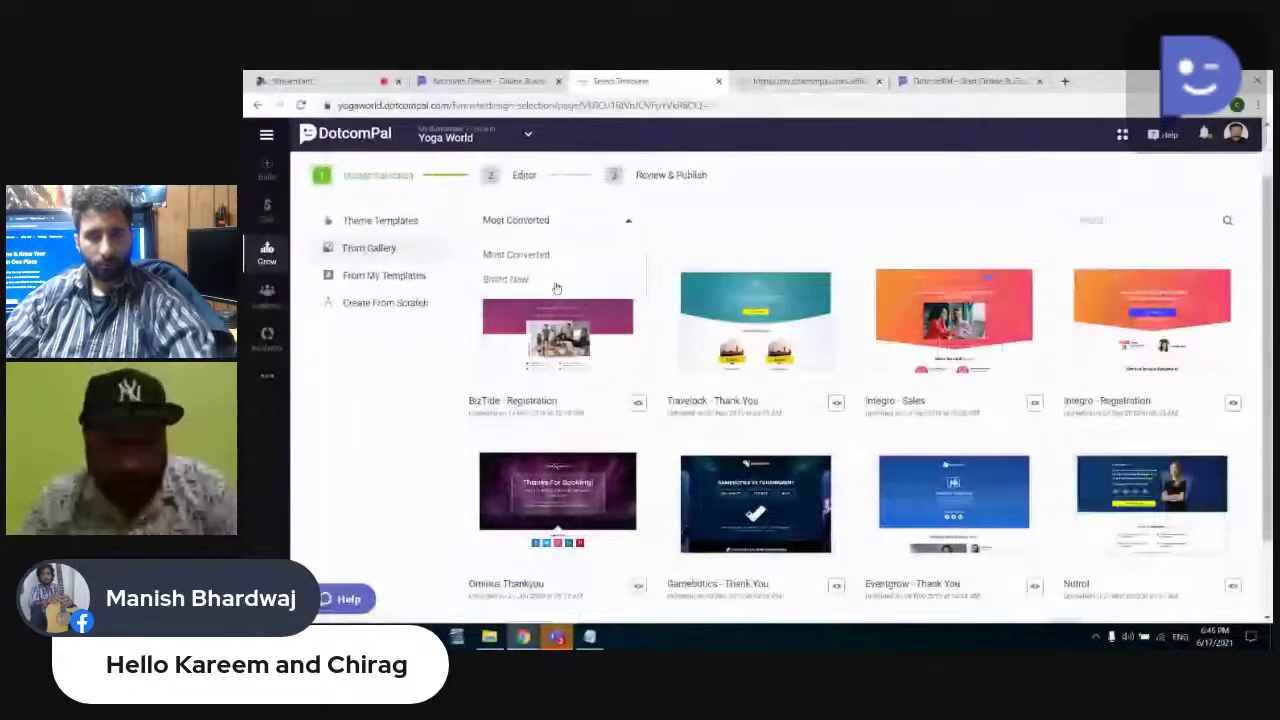
pyautogui.click(520, 280)
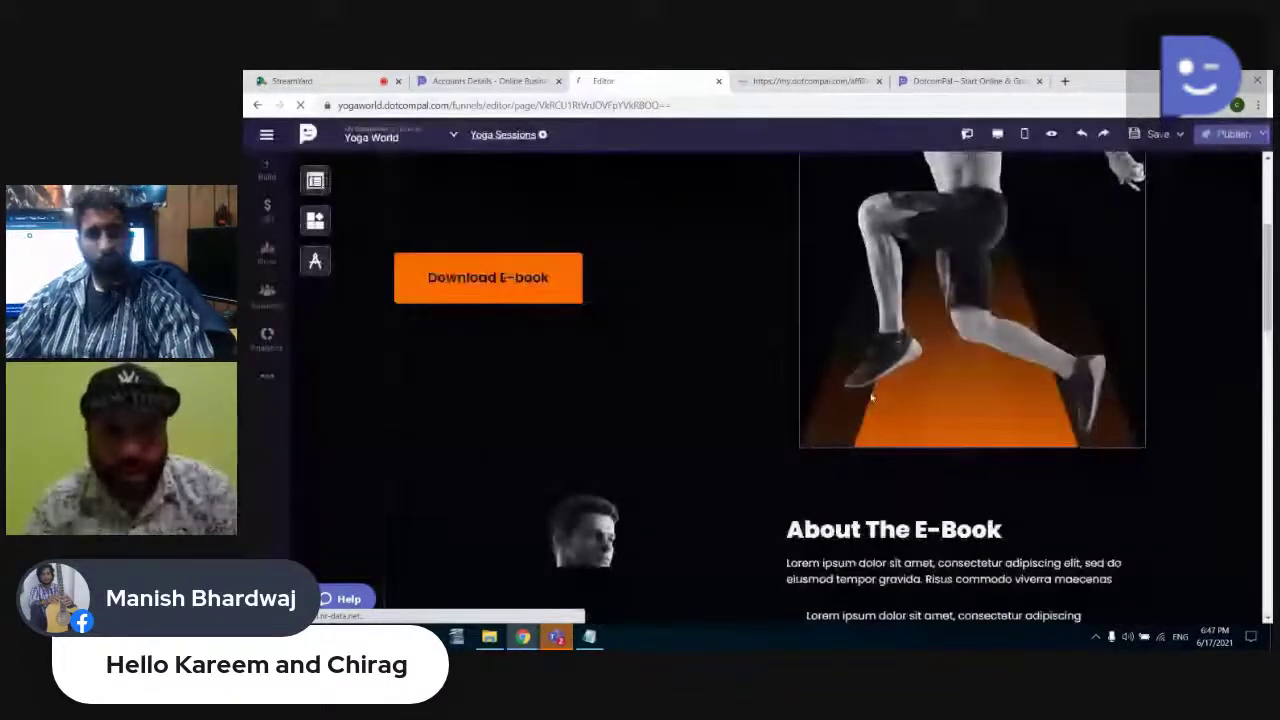
# Step: Review the FitCart template and add a 'Your heading goes here' headline on the hero
pyautogui.scroll(3, 871, 397)
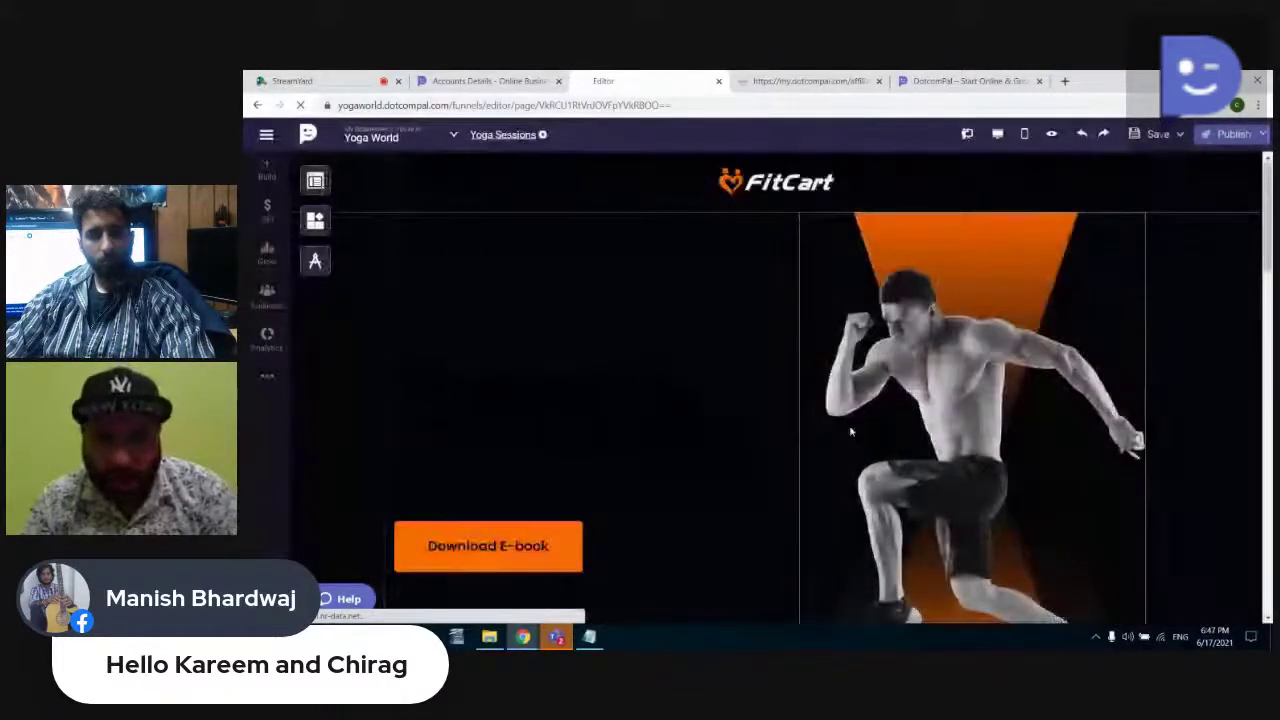
pyautogui.scroll(-1, 851, 432)
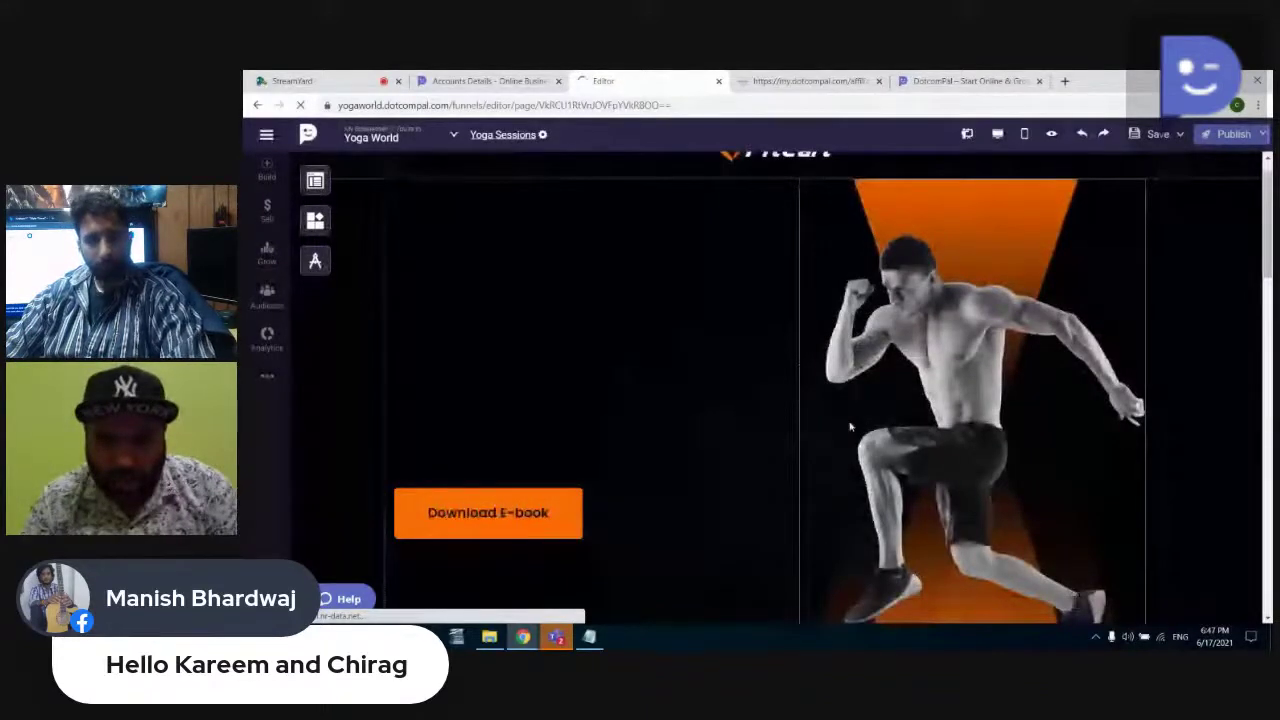
pyautogui.scroll(-10, 850, 428)
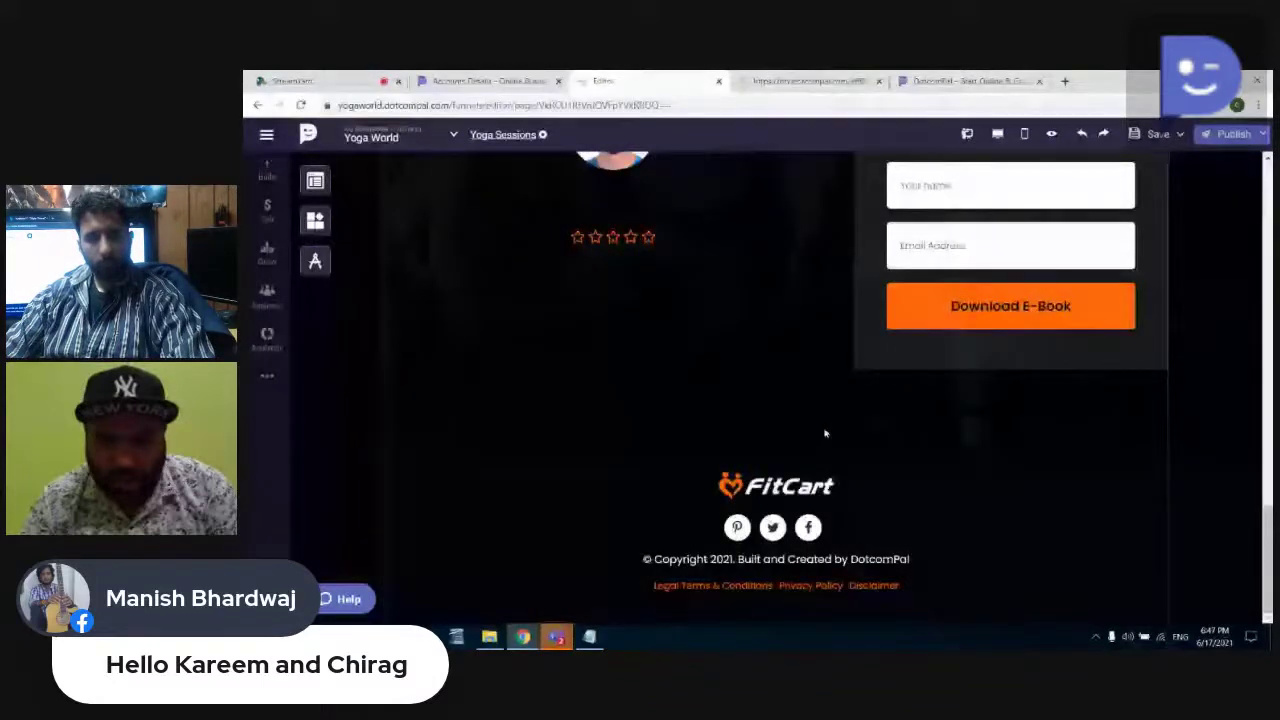
pyautogui.scroll(10, 825, 433)
pyautogui.click(845, 360)
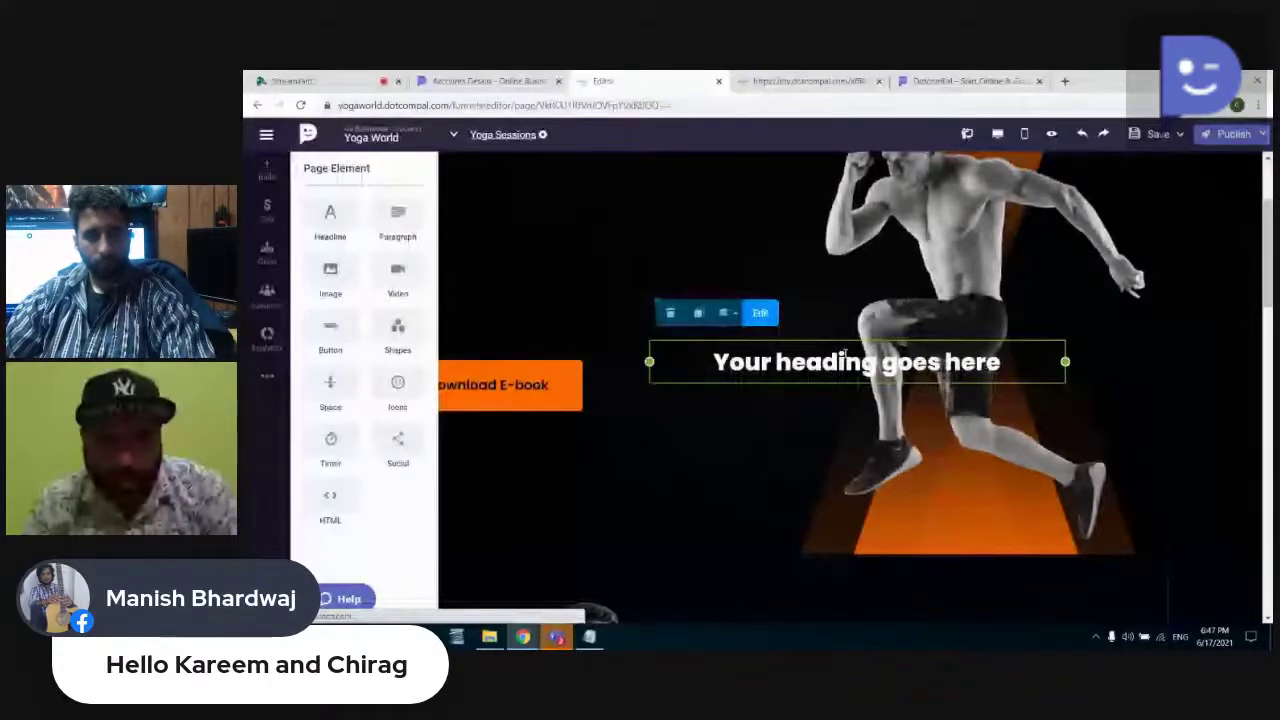
# Step: Move the placeholder heading, place a yoga image, then reload the editor accepting form resubmission
pyautogui.moveTo(843, 352); pyautogui.dragTo(519, 260)
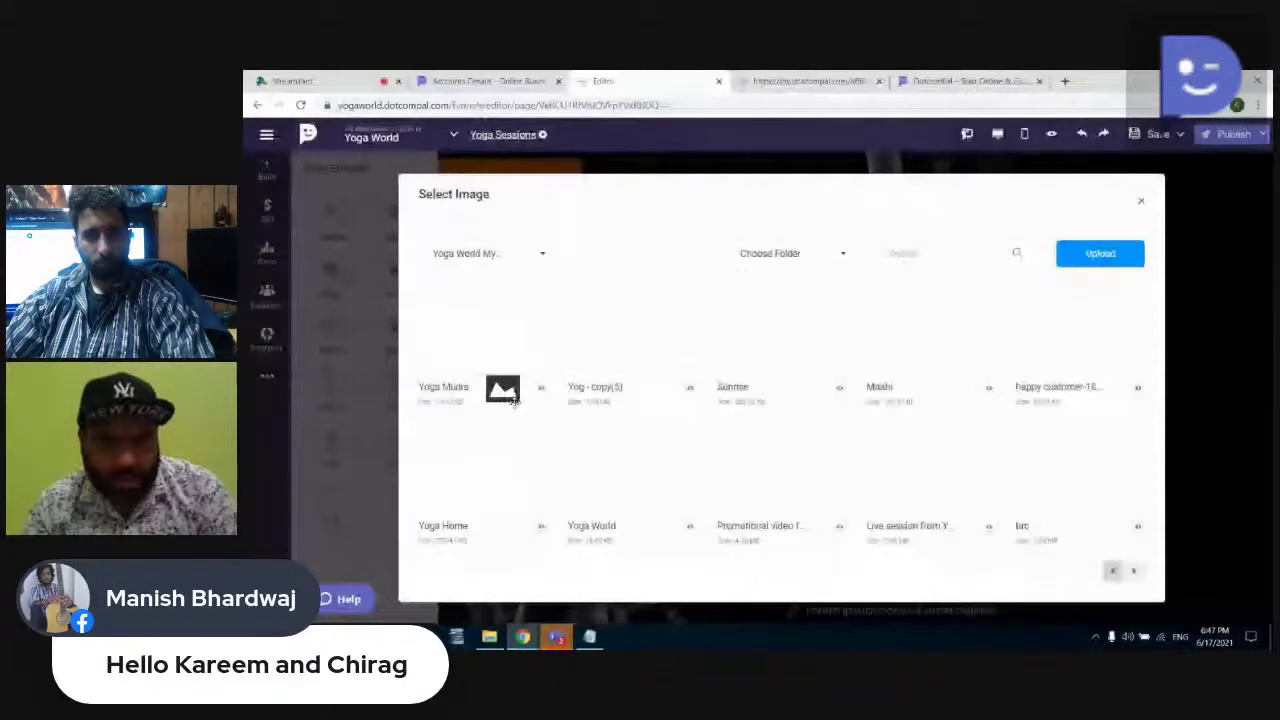
pyautogui.click(871, 438)
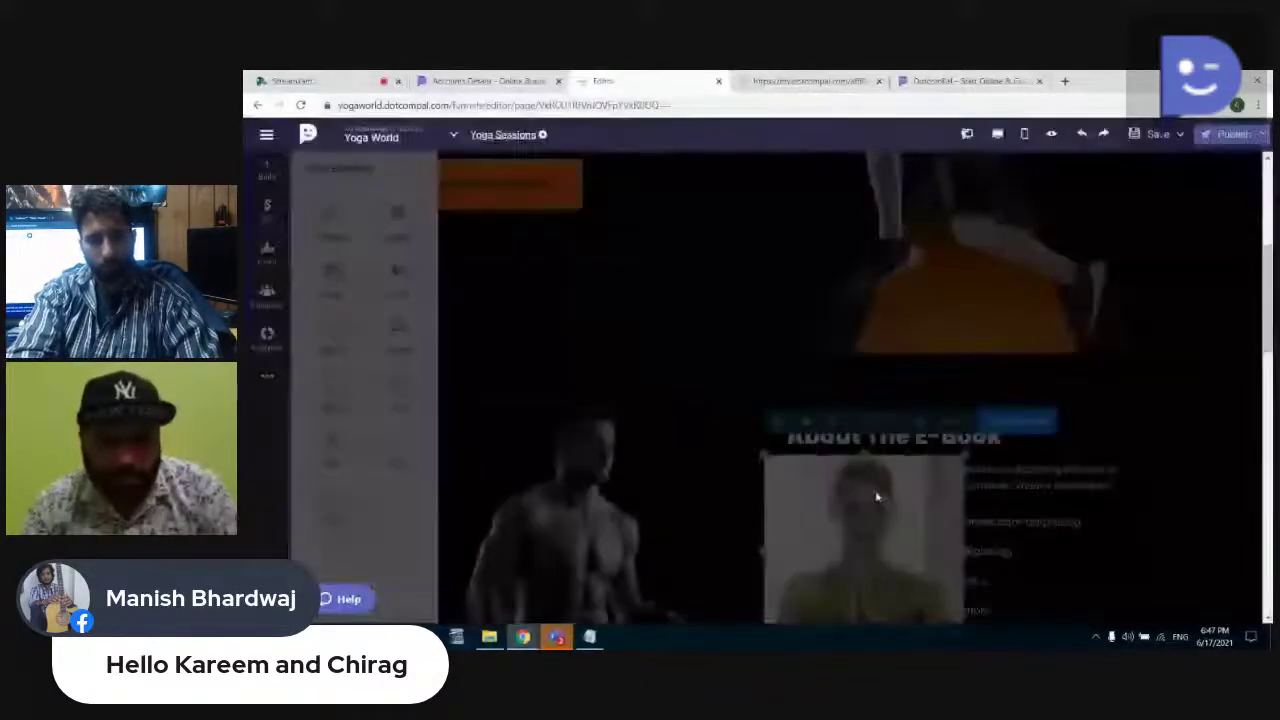
pyautogui.scroll(-2, 636, 405)
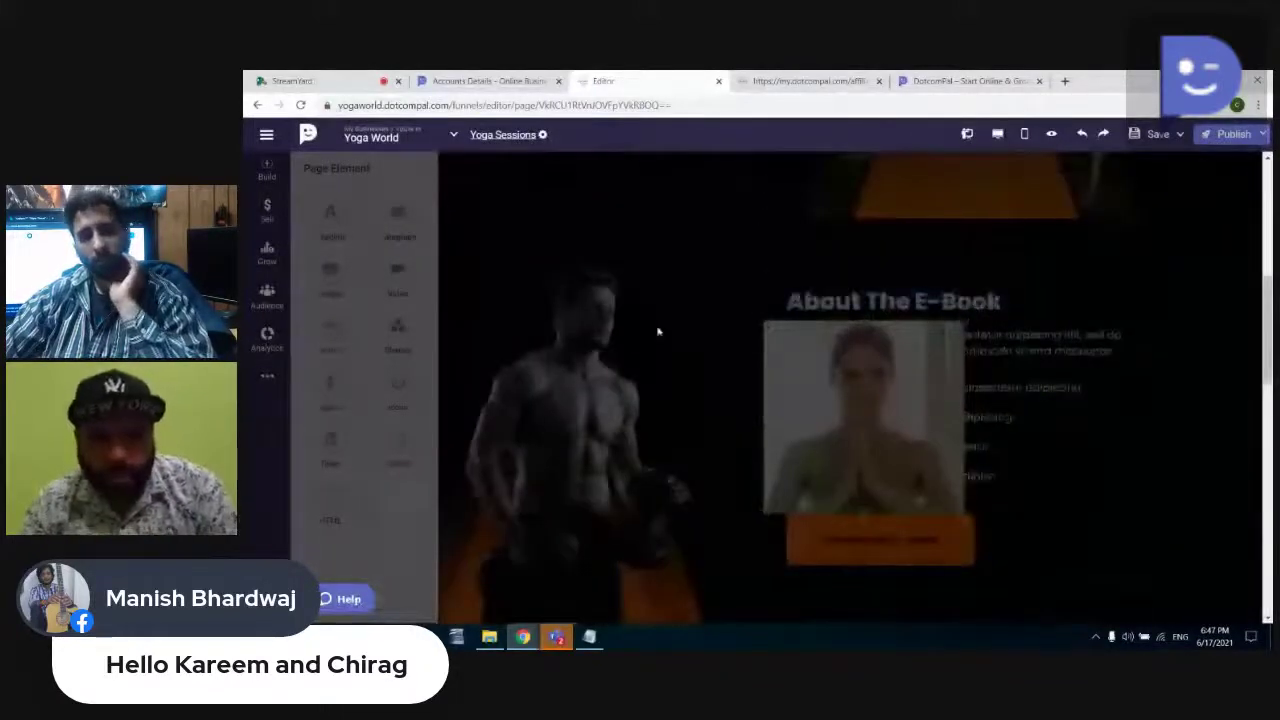
pyautogui.click(300, 104)
pyautogui.press('Return')
# Step: Finish reloading the editor, then open and close the Video element's media picker
pyautogui.click(300, 104)
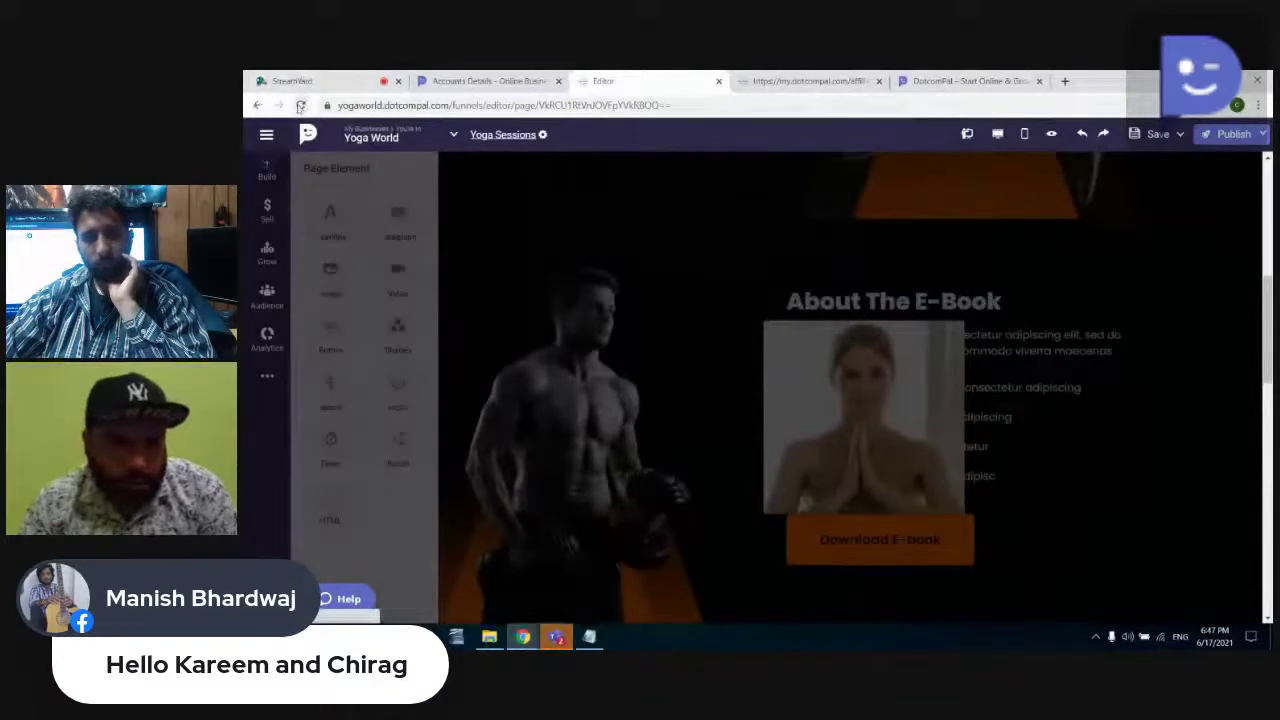
pyautogui.click(796, 212)
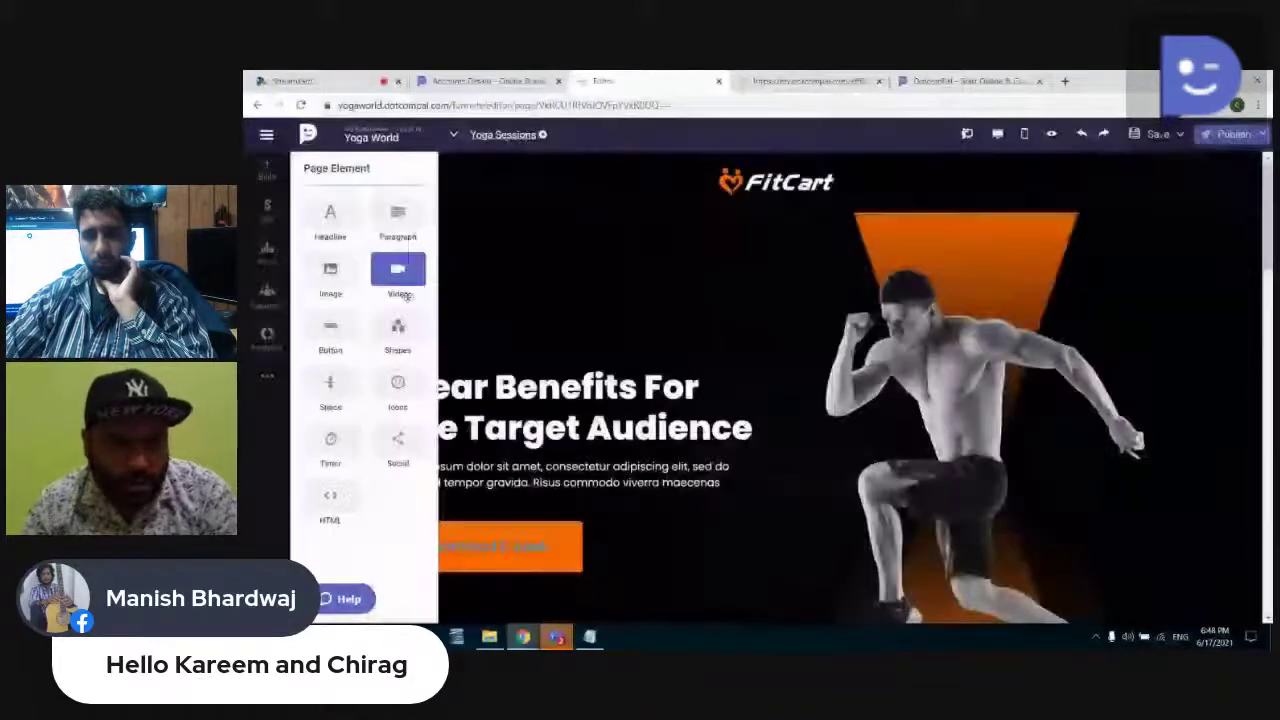
pyautogui.click(405, 296)
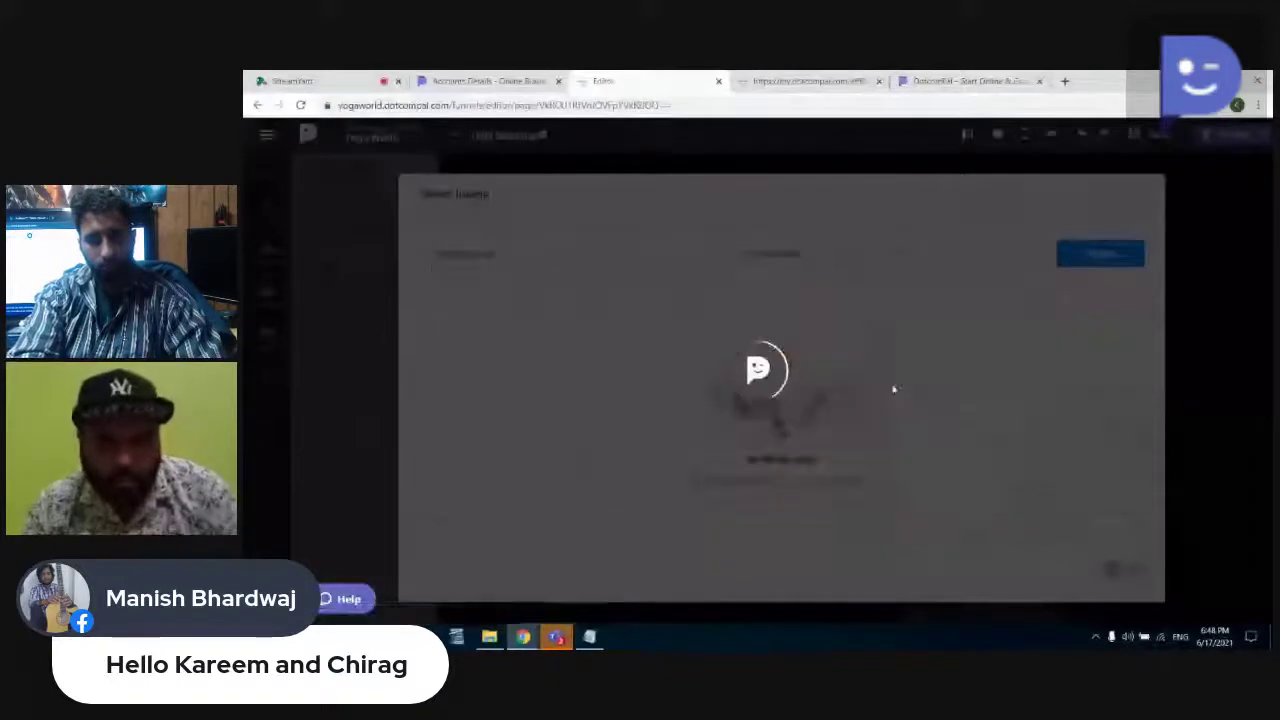
pyautogui.click(910, 352)
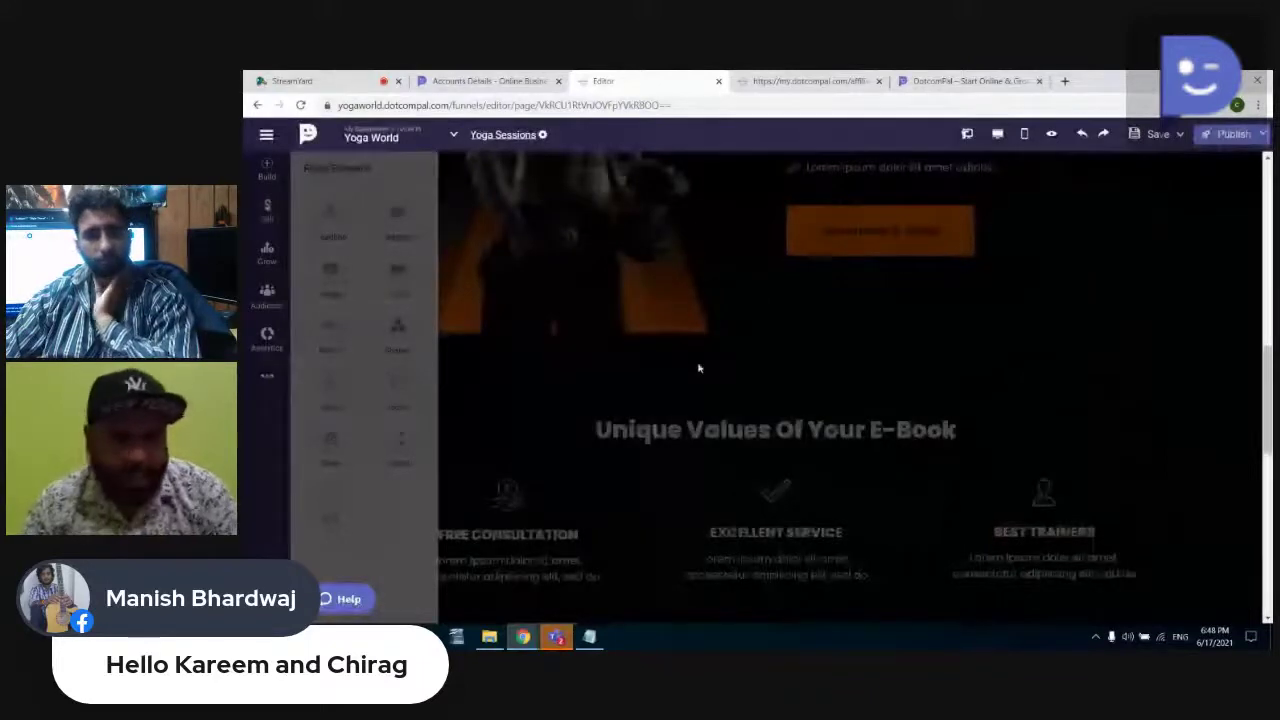
# Step: Scroll through the e-book sections and show the draft and template save options
pyautogui.scroll(-3, 699, 369)
pyautogui.scroll(-1, 1197, 179)
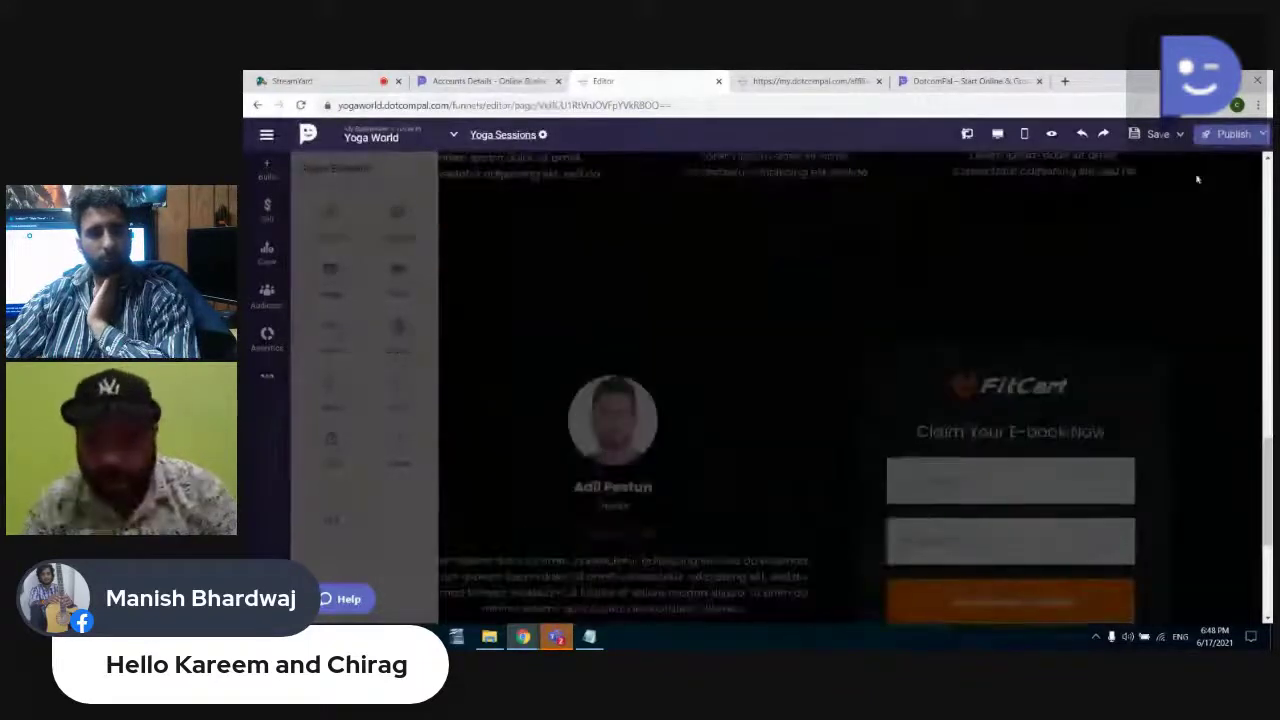
pyautogui.scroll(-3, 1197, 179)
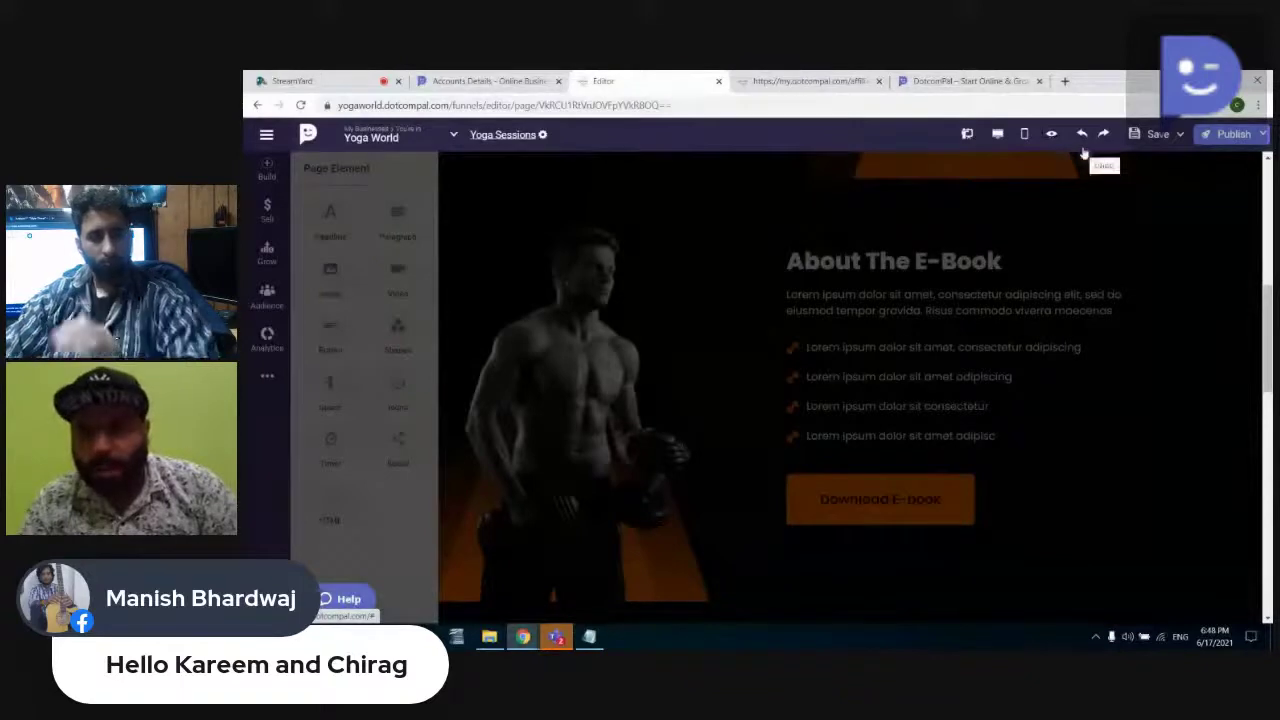
pyautogui.click(1180, 135)
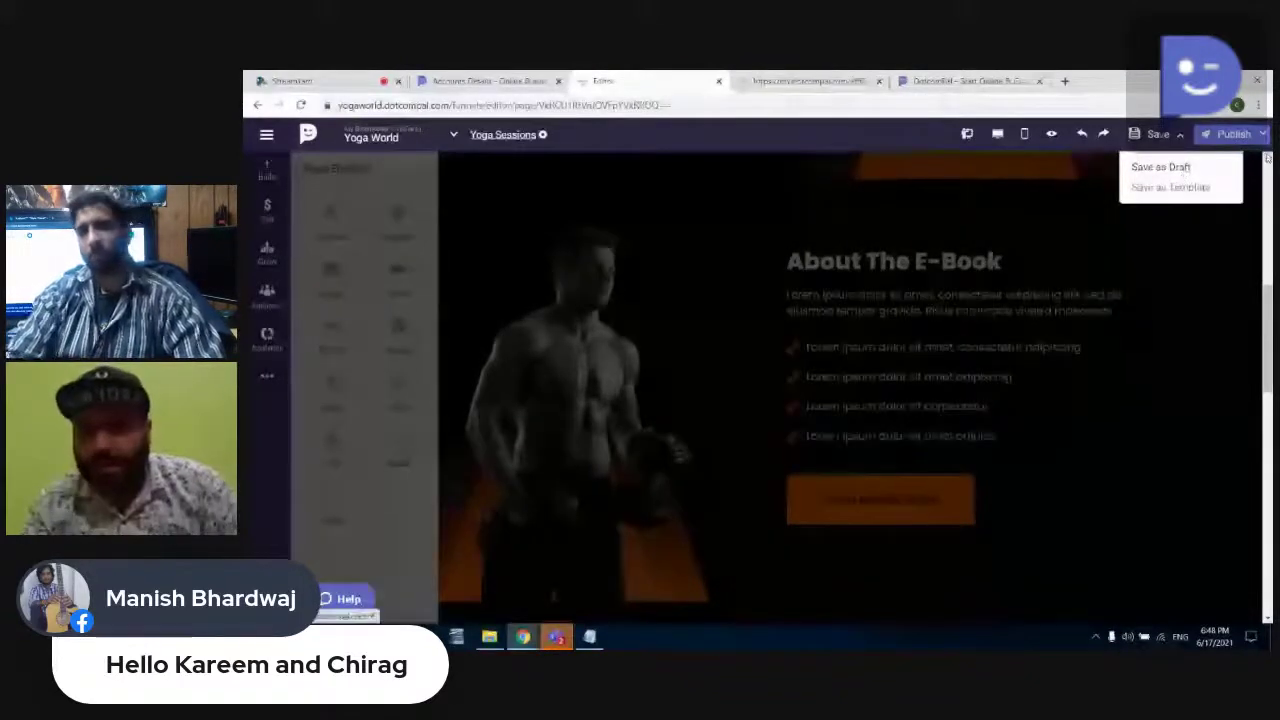
# Step: Publish the Yoga Sessions page with Public visibility and Now timing
pyautogui.click(1233, 134)
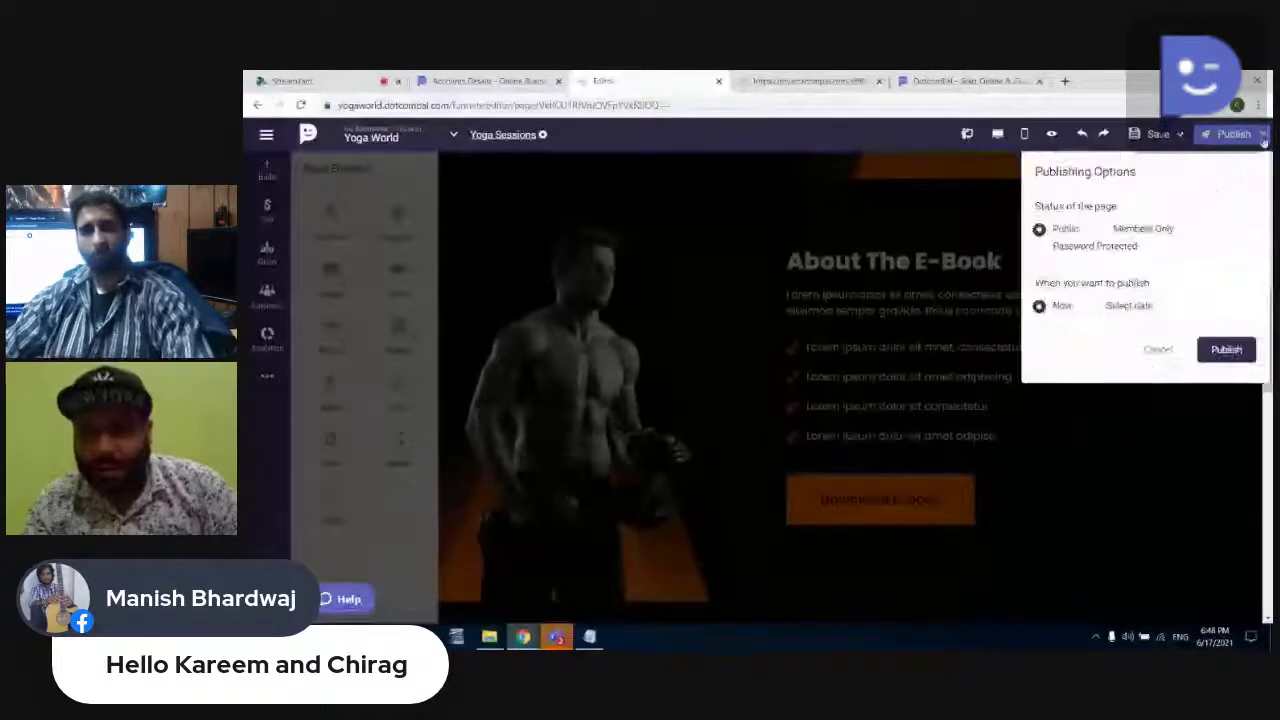
pyautogui.click(1242, 353)
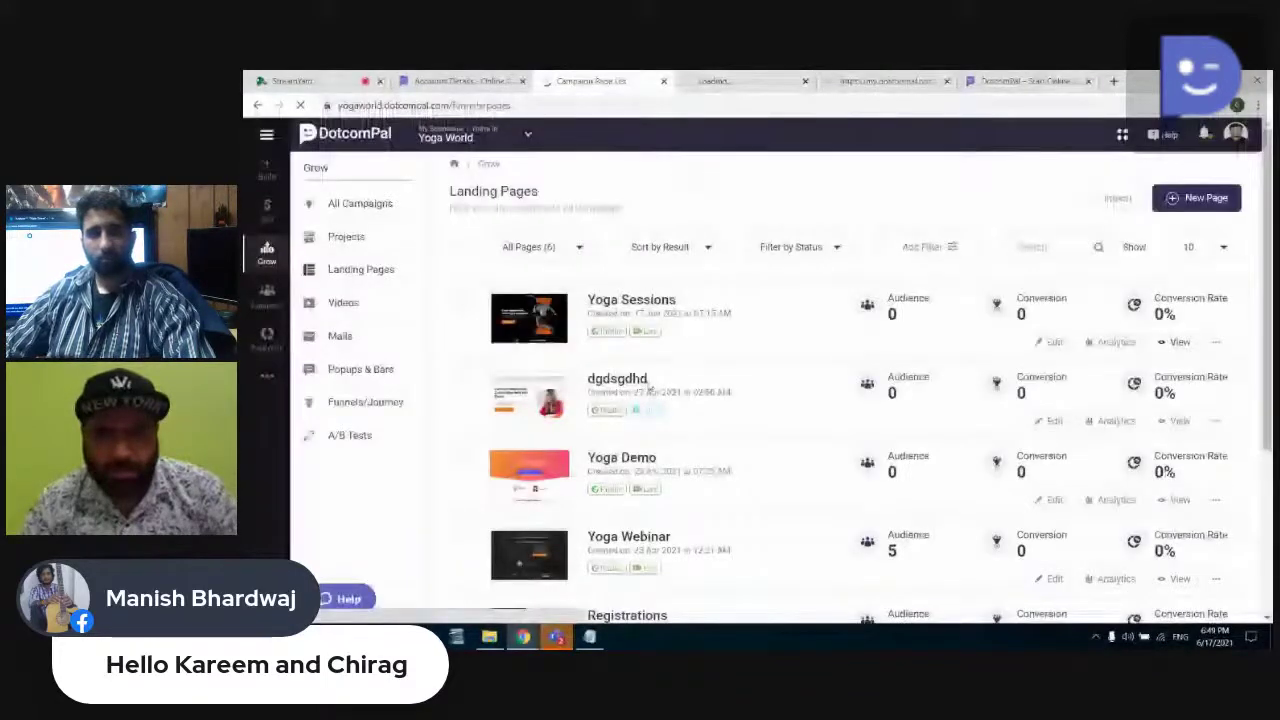
pyautogui.scroll(-2, 650, 390)
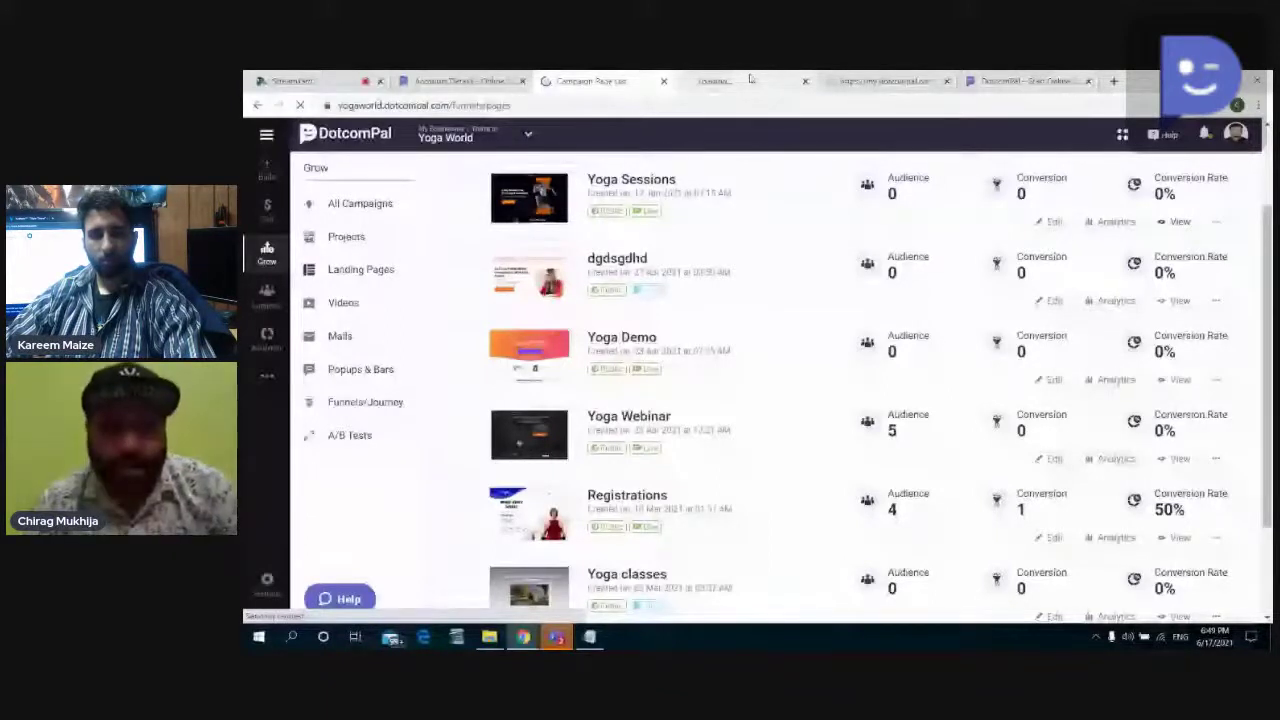
# Step: Preview the live Yoga Sessions page tab, then go to the Campaign Popups & Bars tab
pyautogui.click(750, 80)
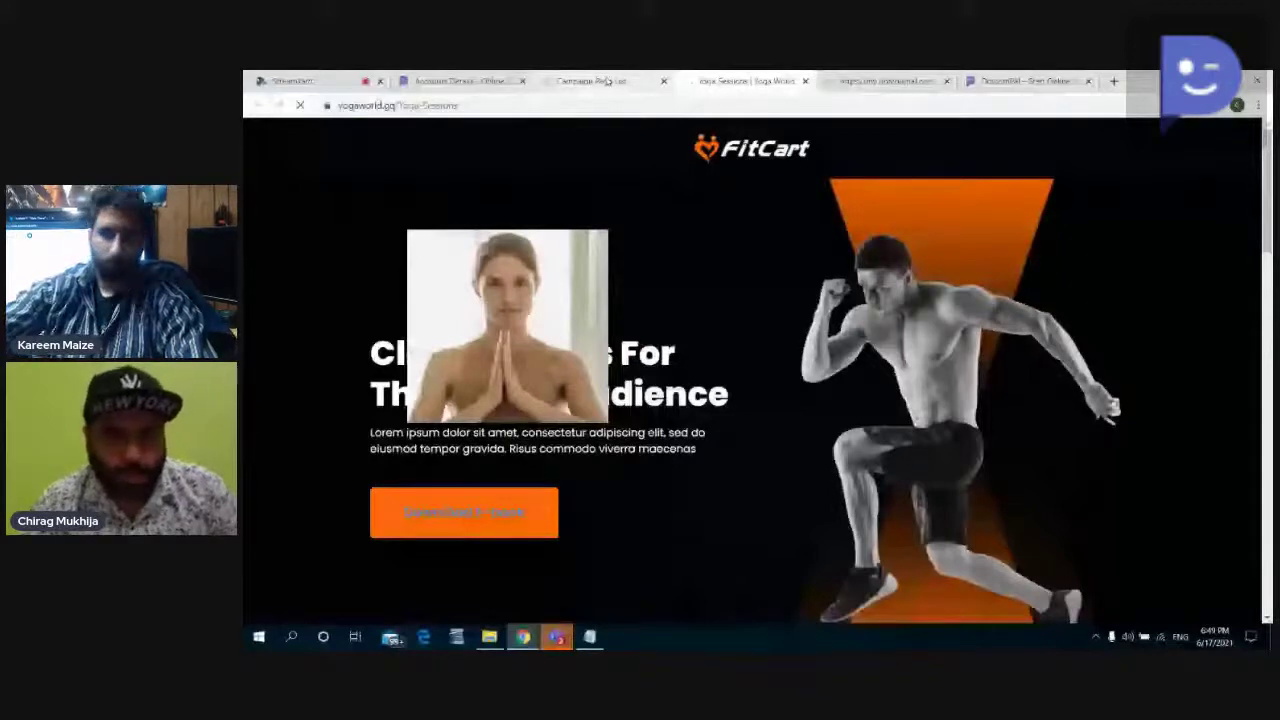
pyautogui.click(606, 80)
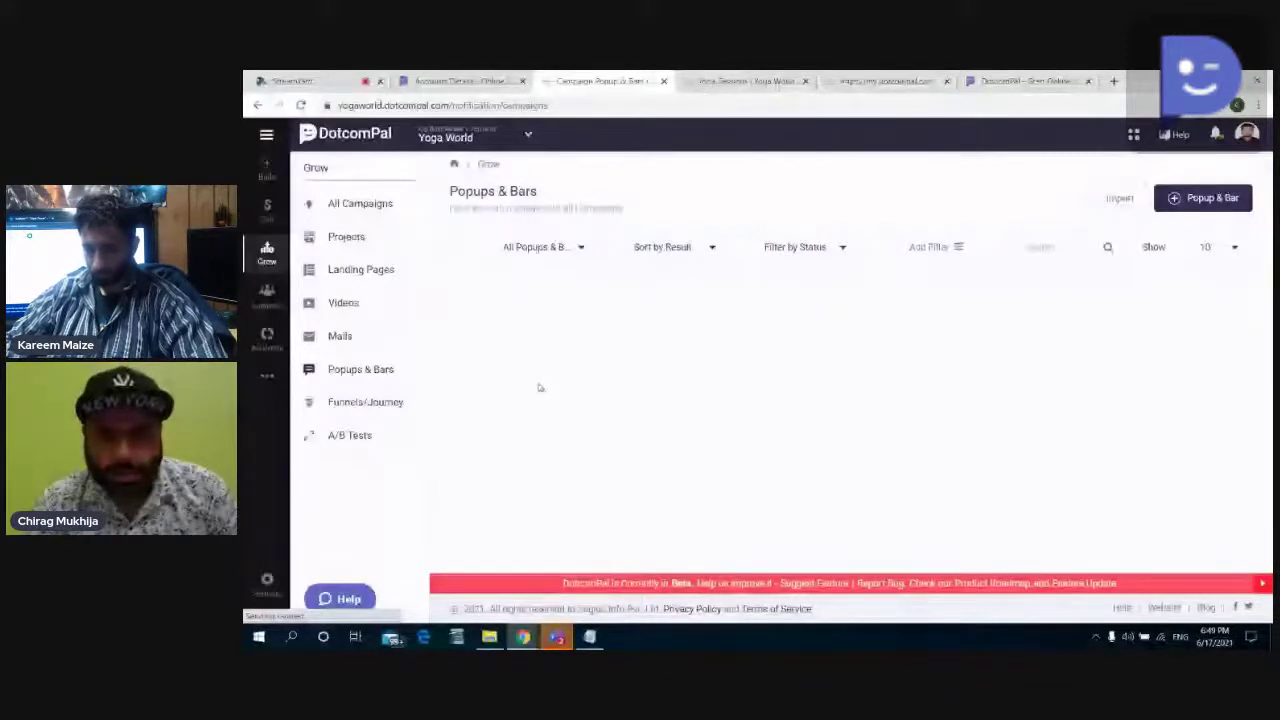
# Step: Create a new popup titled 'Yoga Session' to reach the template gallery
pyautogui.click(853, 364)
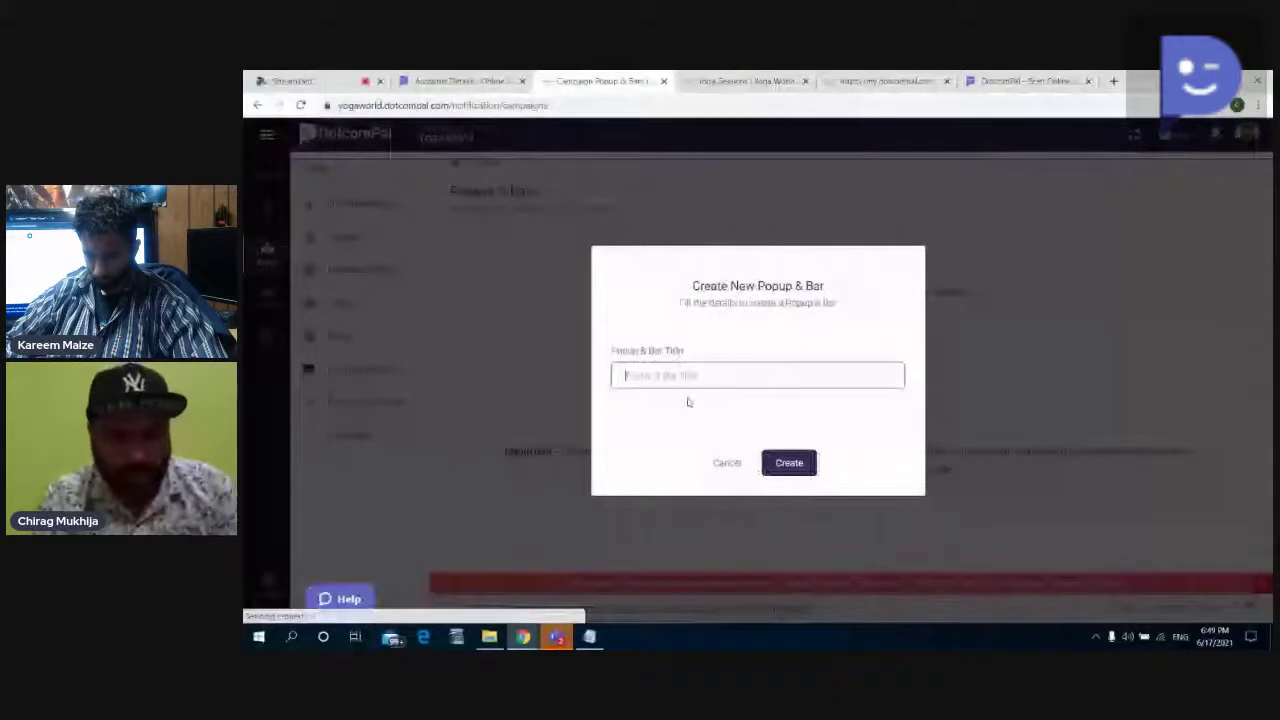
pyautogui.write('Yoga Session')
pyautogui.click(793, 488)
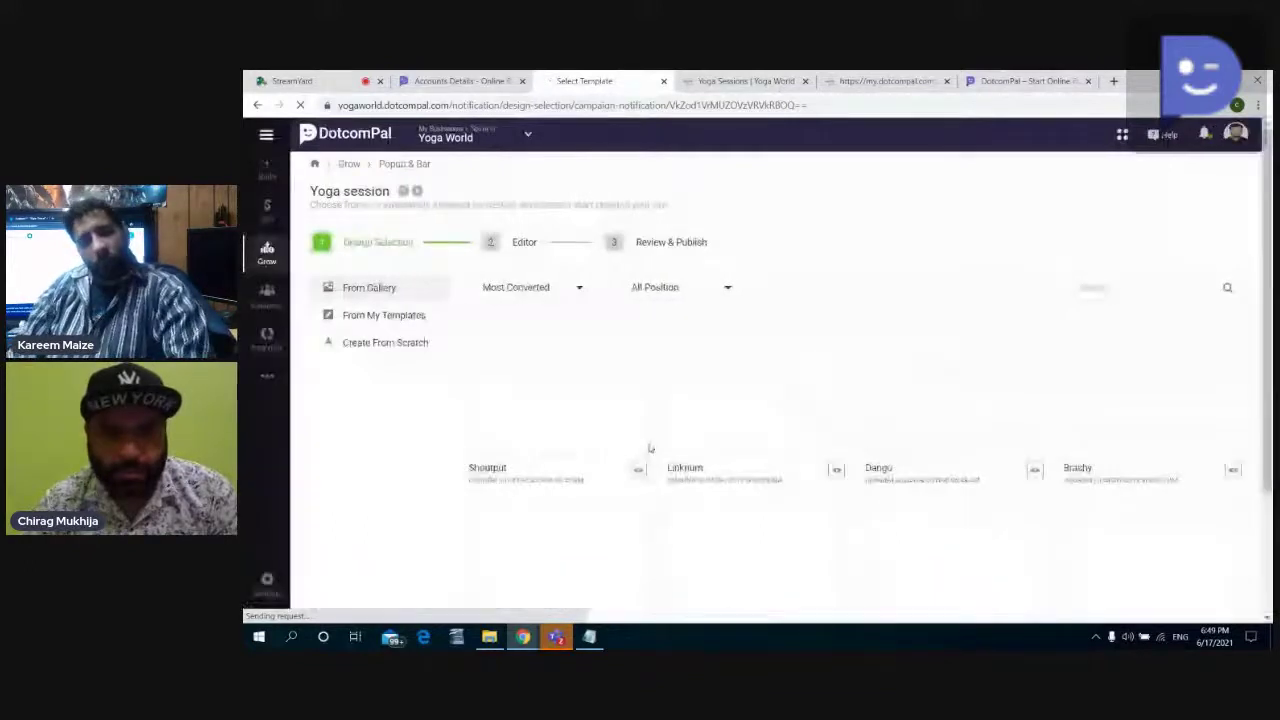
# Step: Base the Yoga Session popup on the Linknum template
pyautogui.scroll(-1, 722, 462)
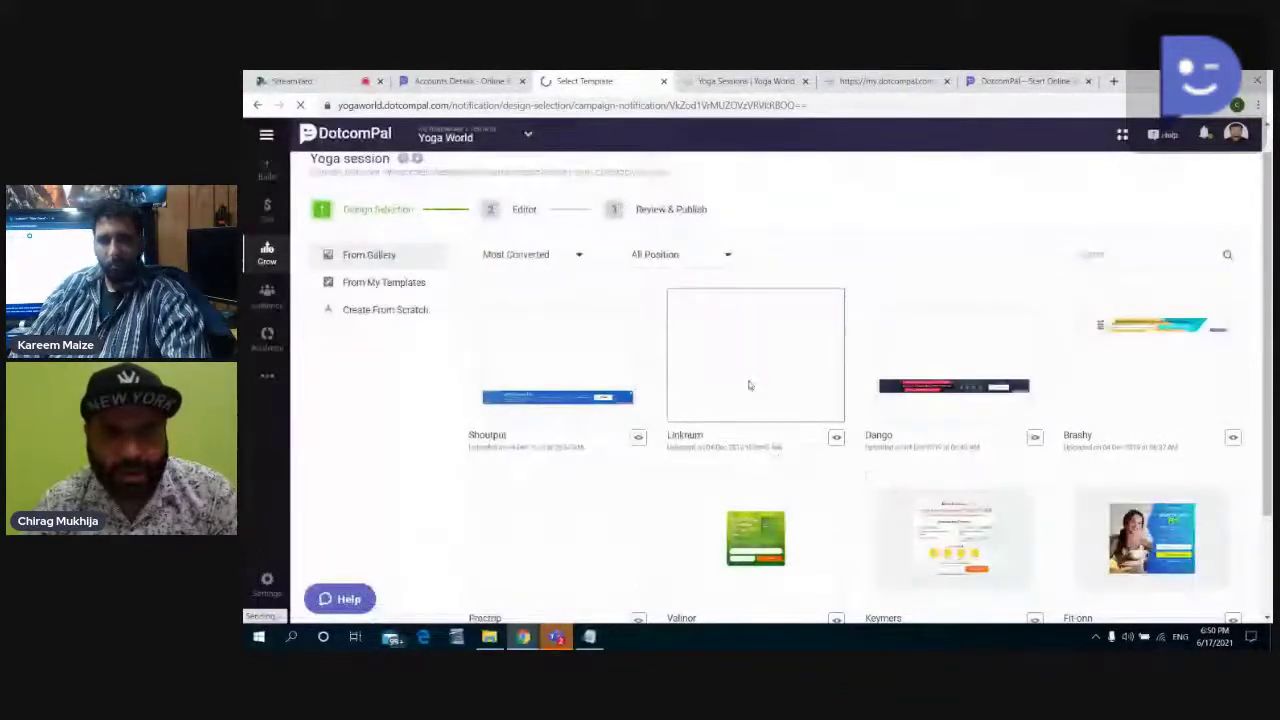
pyautogui.click(749, 385)
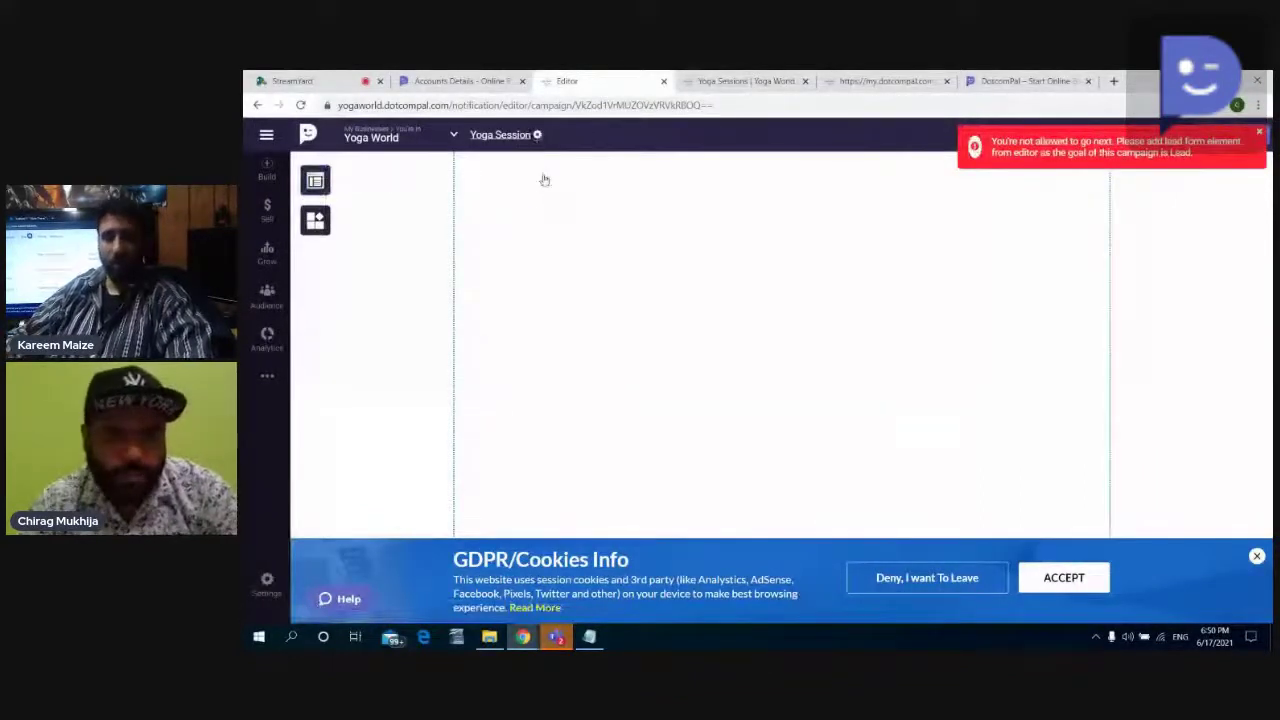
# Step: Set the conversion goal to Link Clicks, save, and publish to the activation settings
pyautogui.click(537, 134)
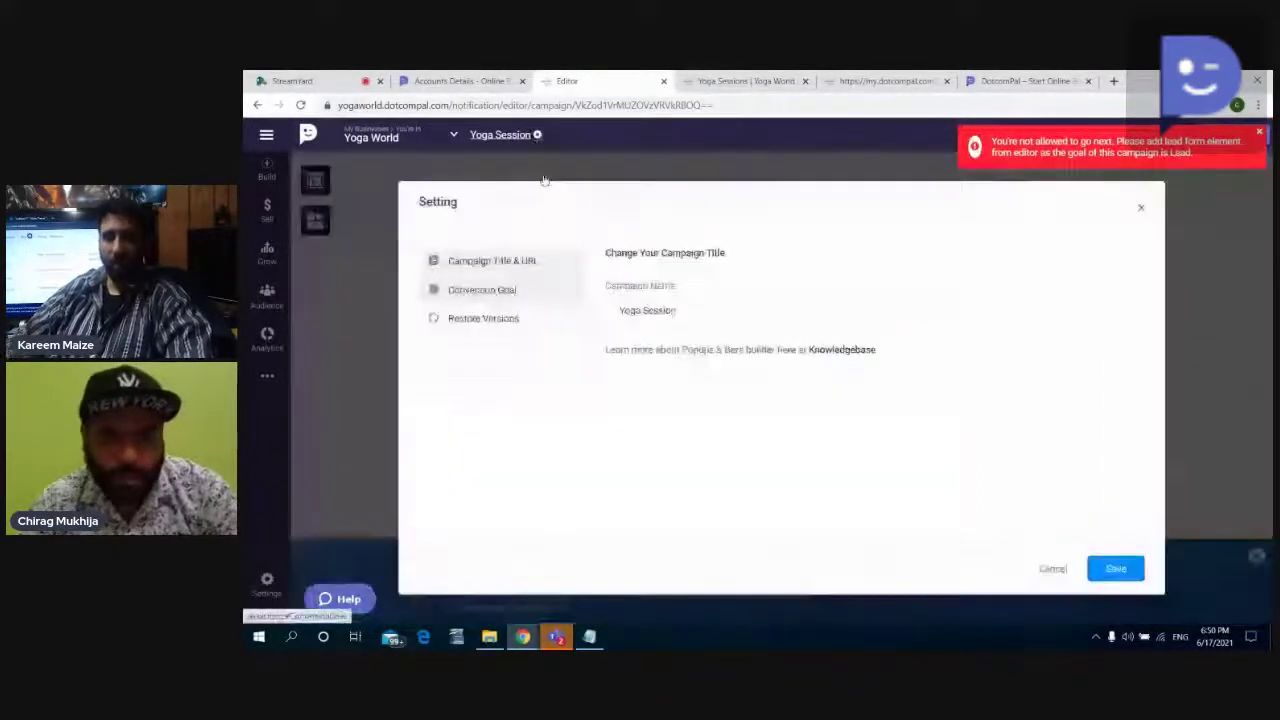
pyautogui.click(547, 291)
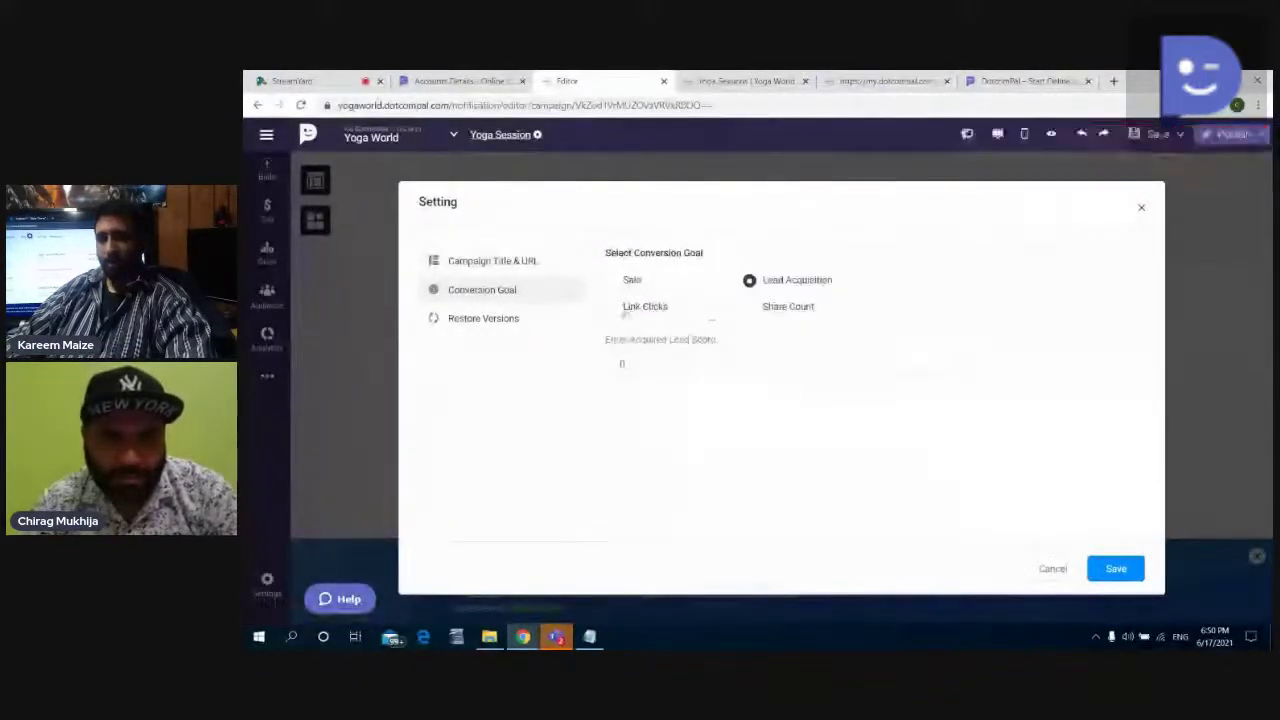
pyautogui.click(620, 307)
pyautogui.click(385, 455)
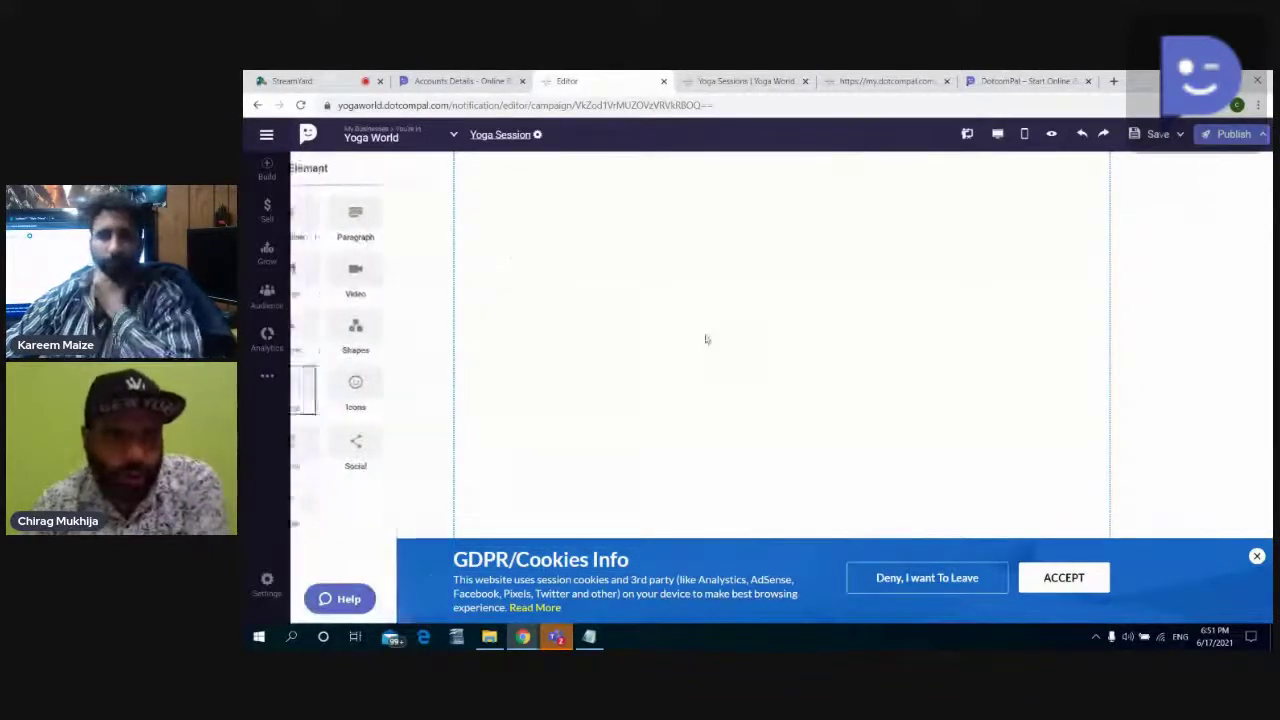
pyautogui.moveTo(315, 220)
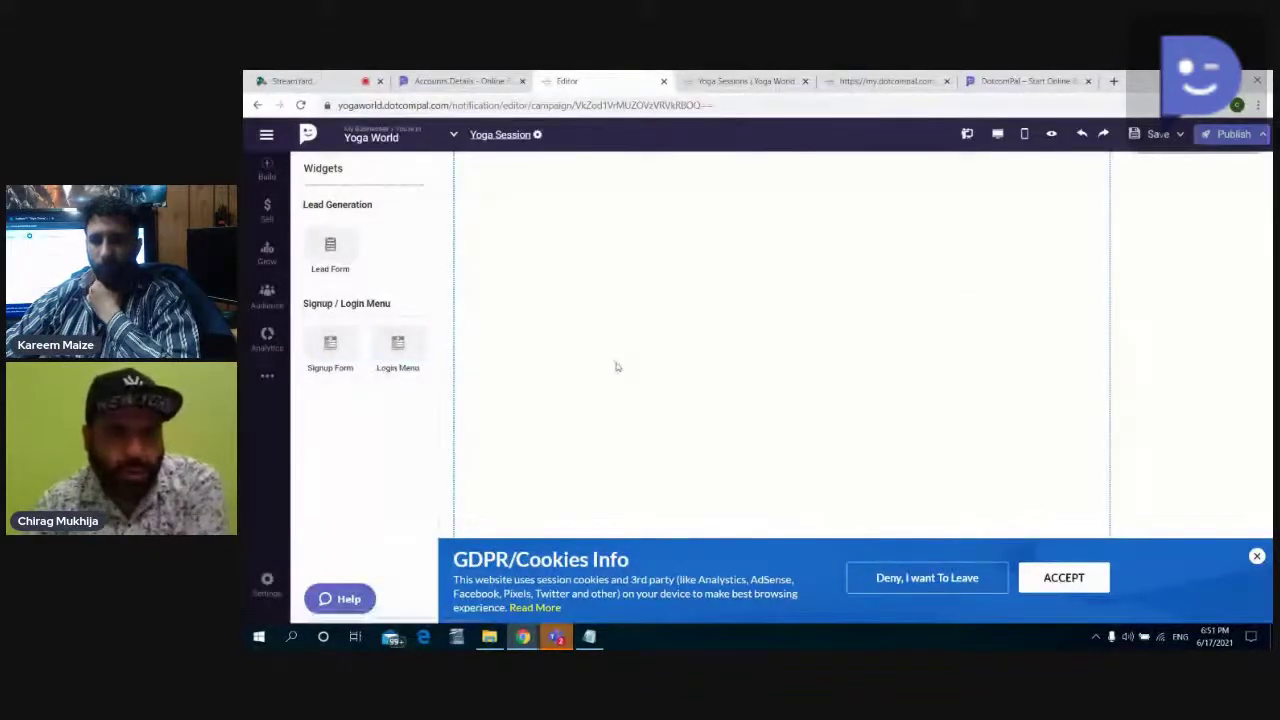
pyautogui.click(1259, 142)
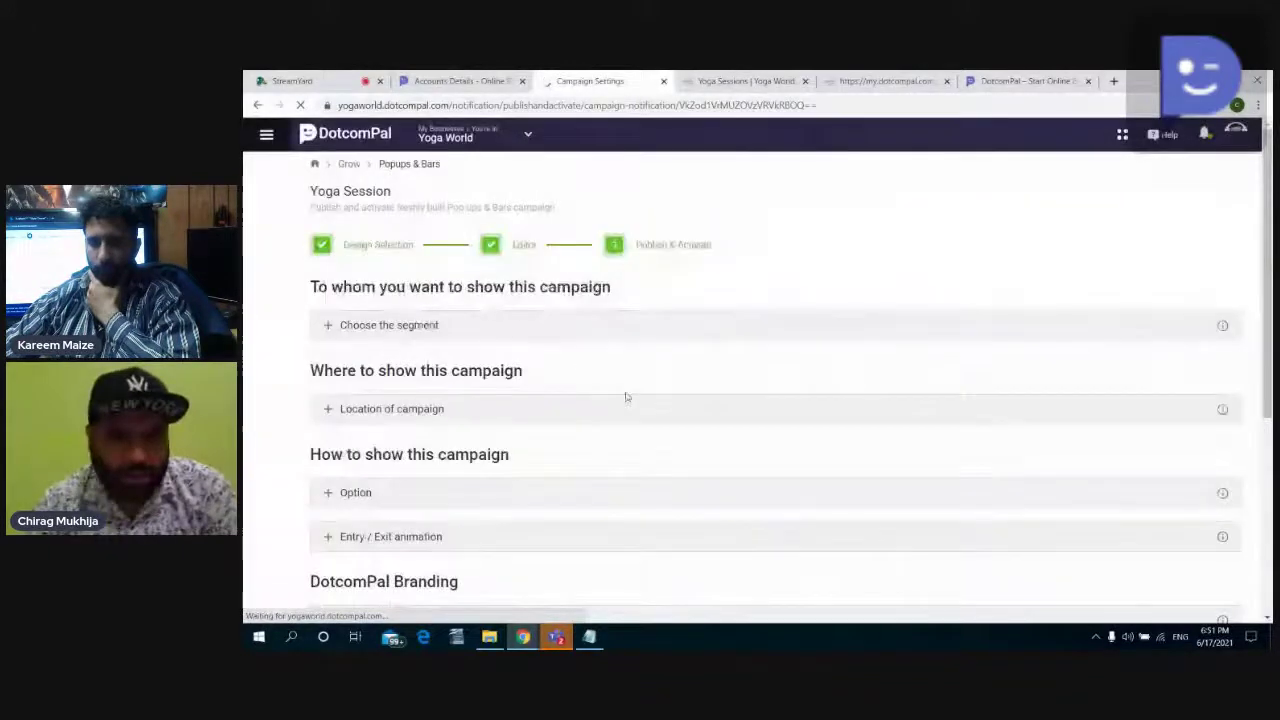
# Step: Target the popup's audience segment to All Audience
pyautogui.scroll(-2, 585, 310)
pyautogui.click(546, 200)
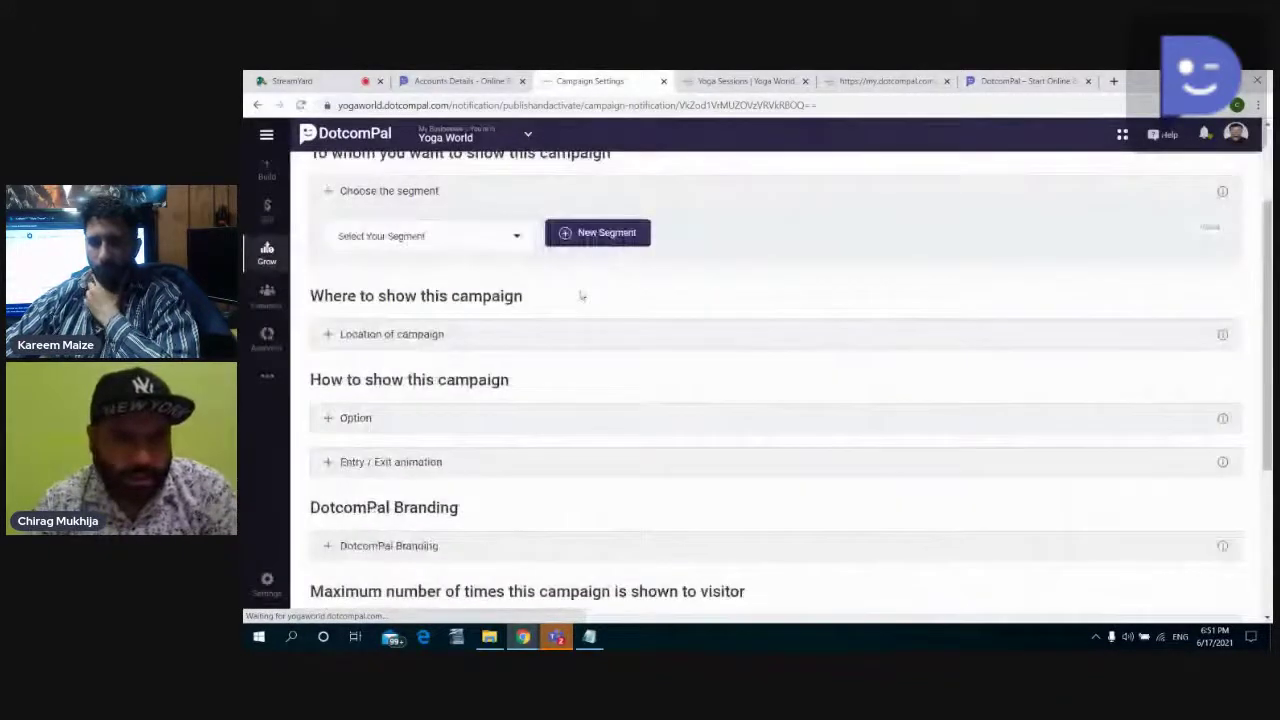
pyautogui.click(470, 242)
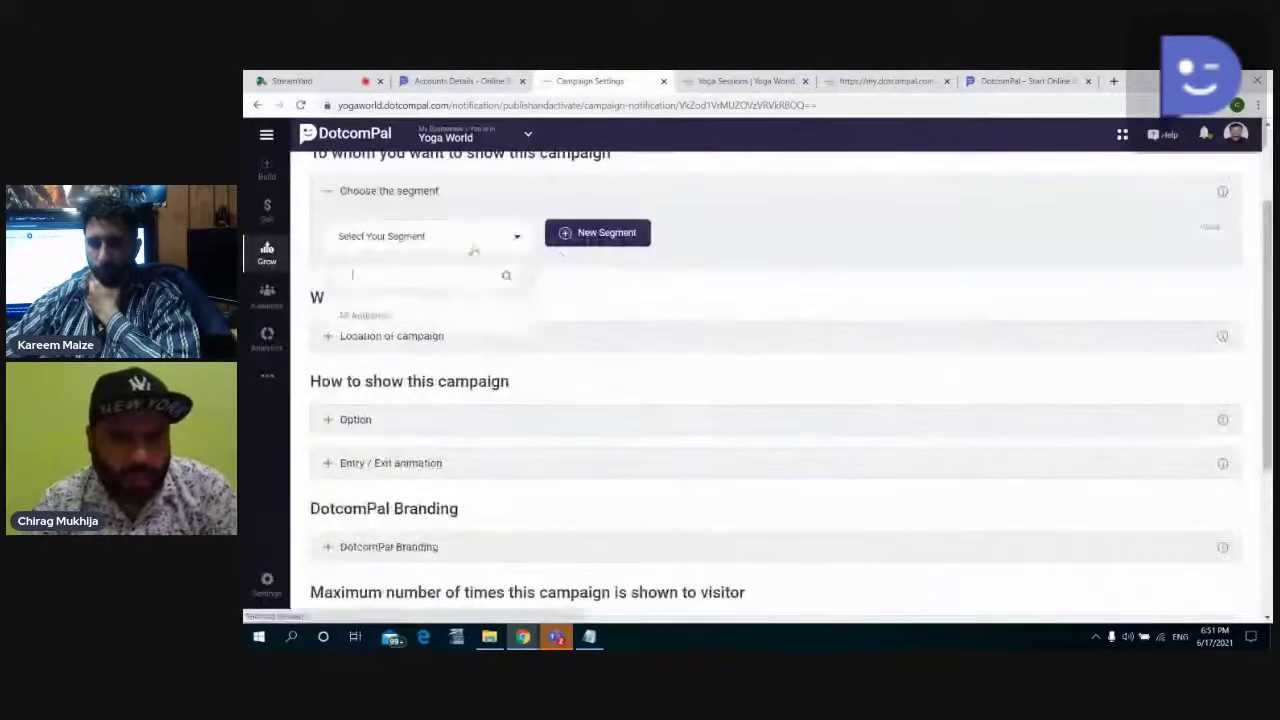
pyautogui.click(375, 315)
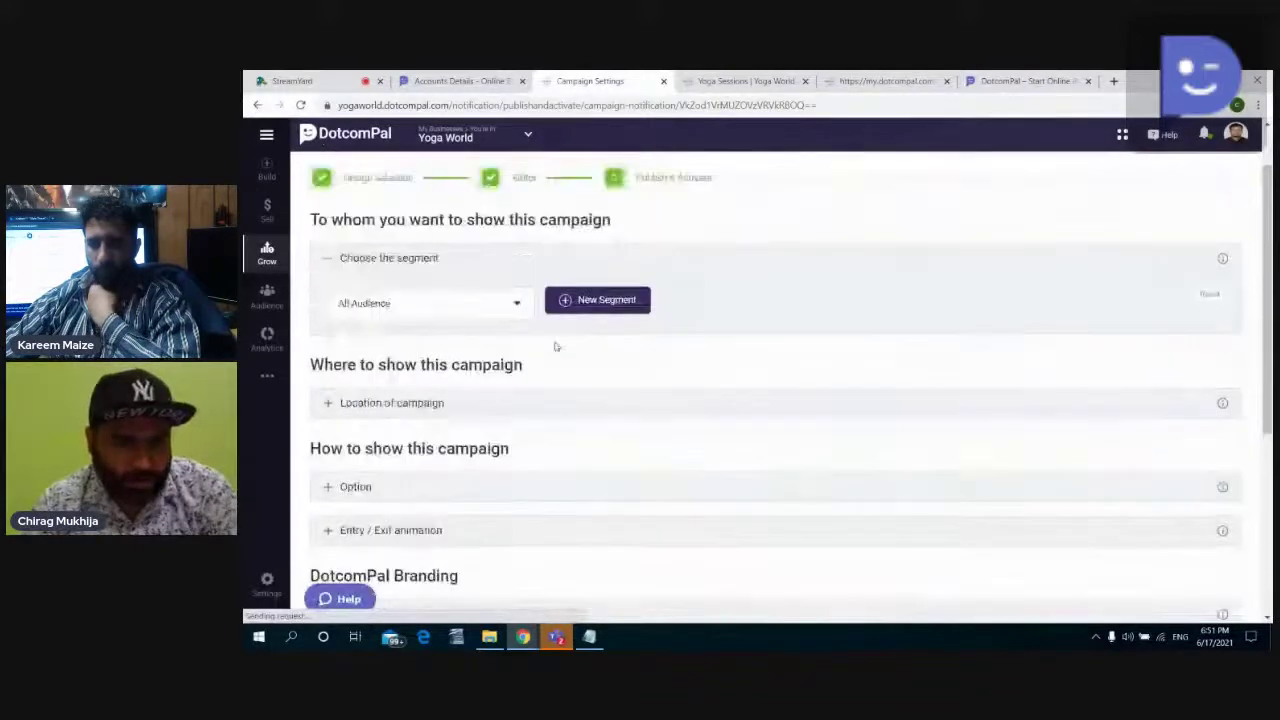
# Step: Set the popup's display trigger to appear on exit
pyautogui.scroll(-1, 557, 348)
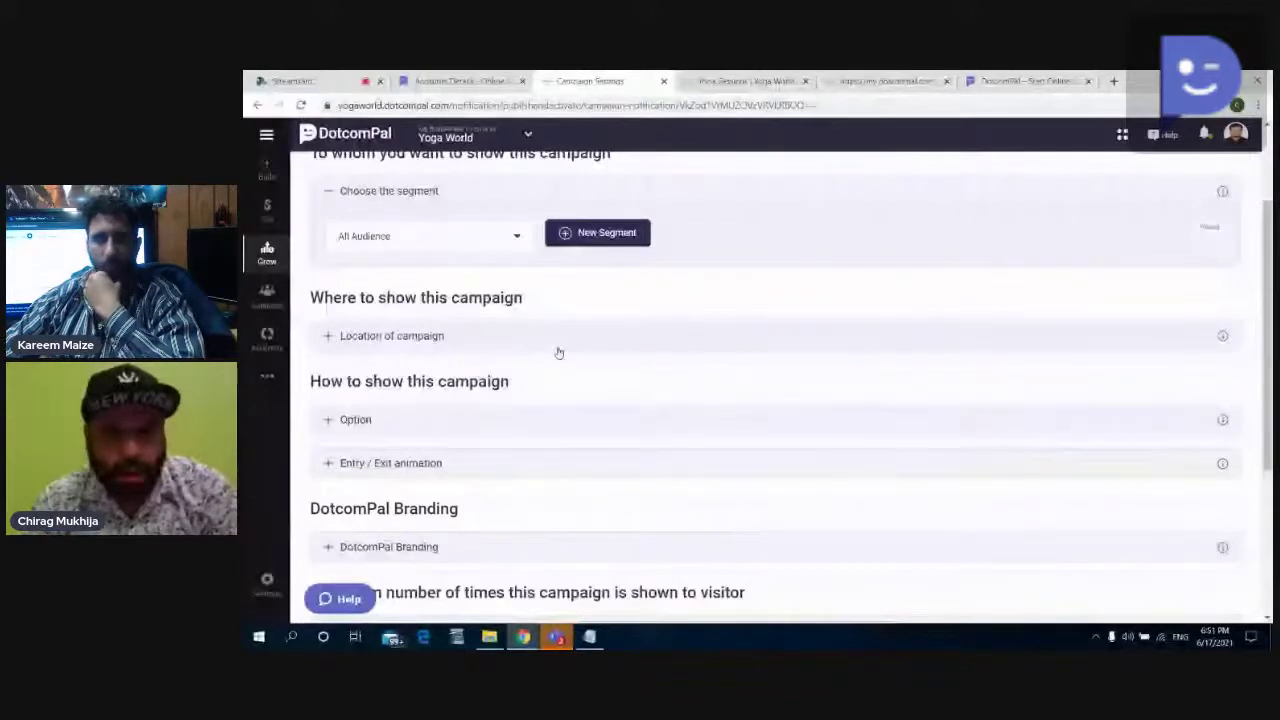
pyautogui.scroll(-2, 559, 353)
pyautogui.click(427, 218)
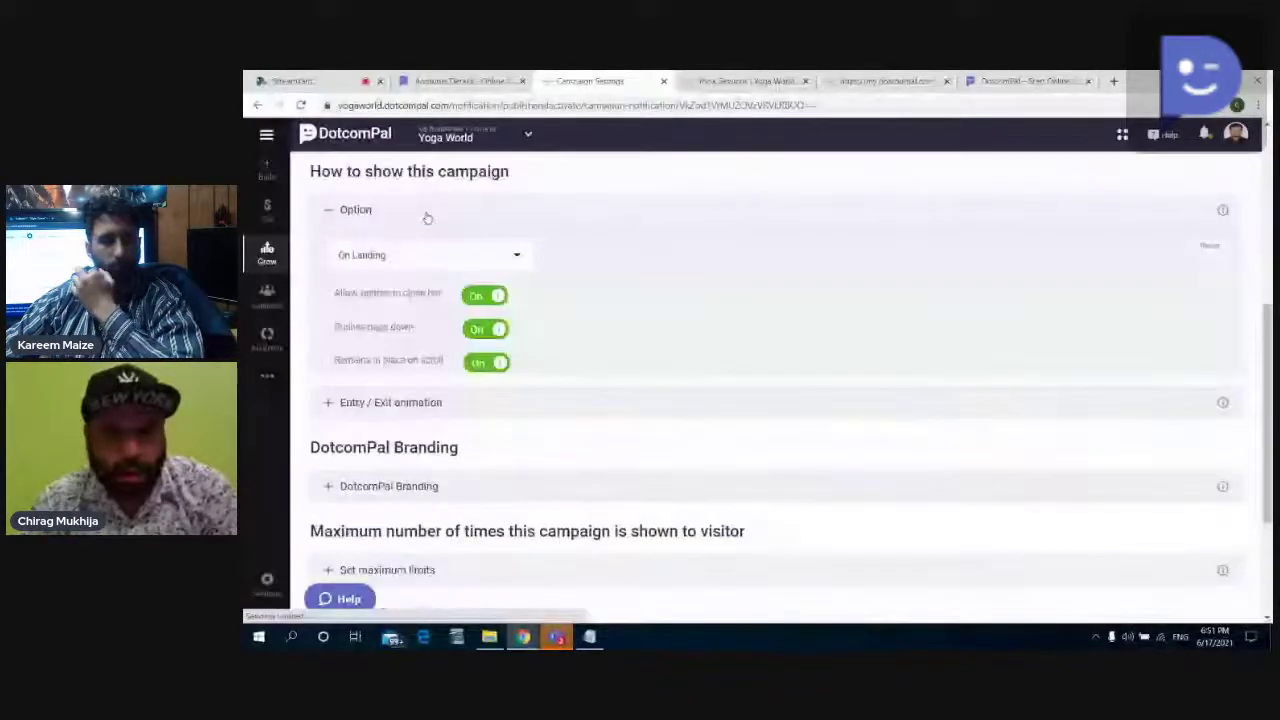
pyautogui.click(436, 258)
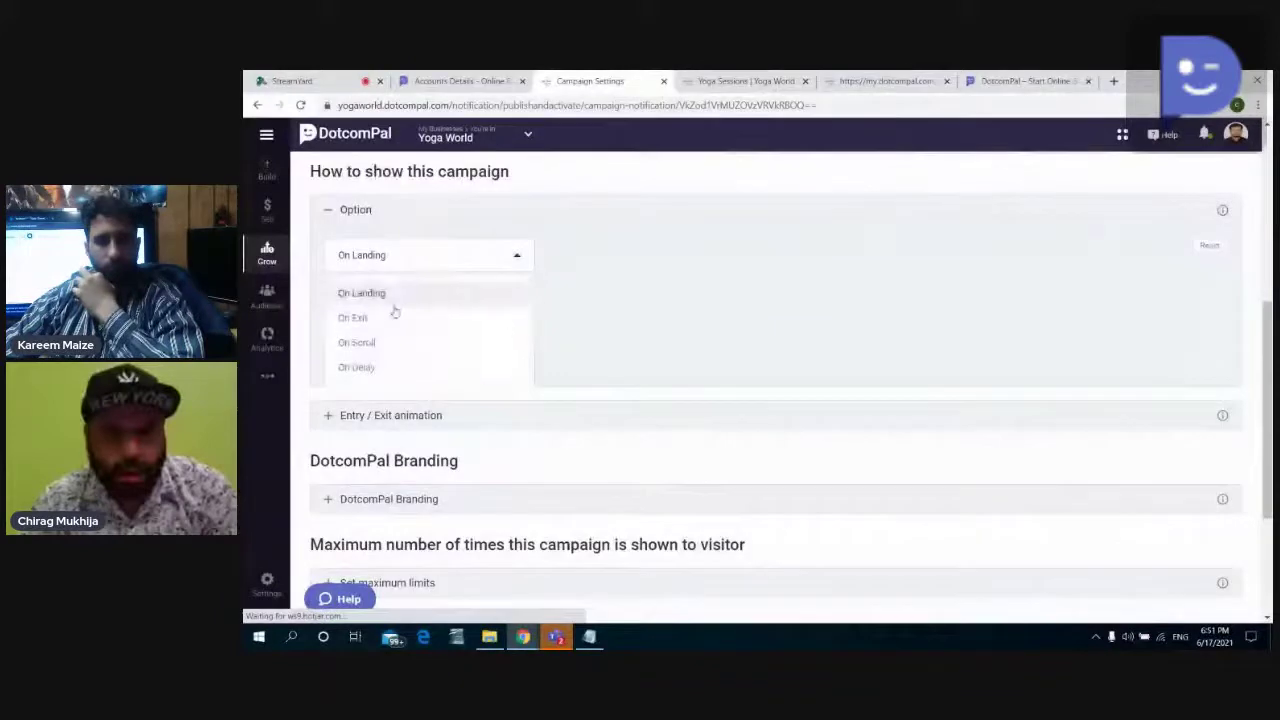
pyautogui.click(384, 342)
pyautogui.scroll(-2, 634, 317)
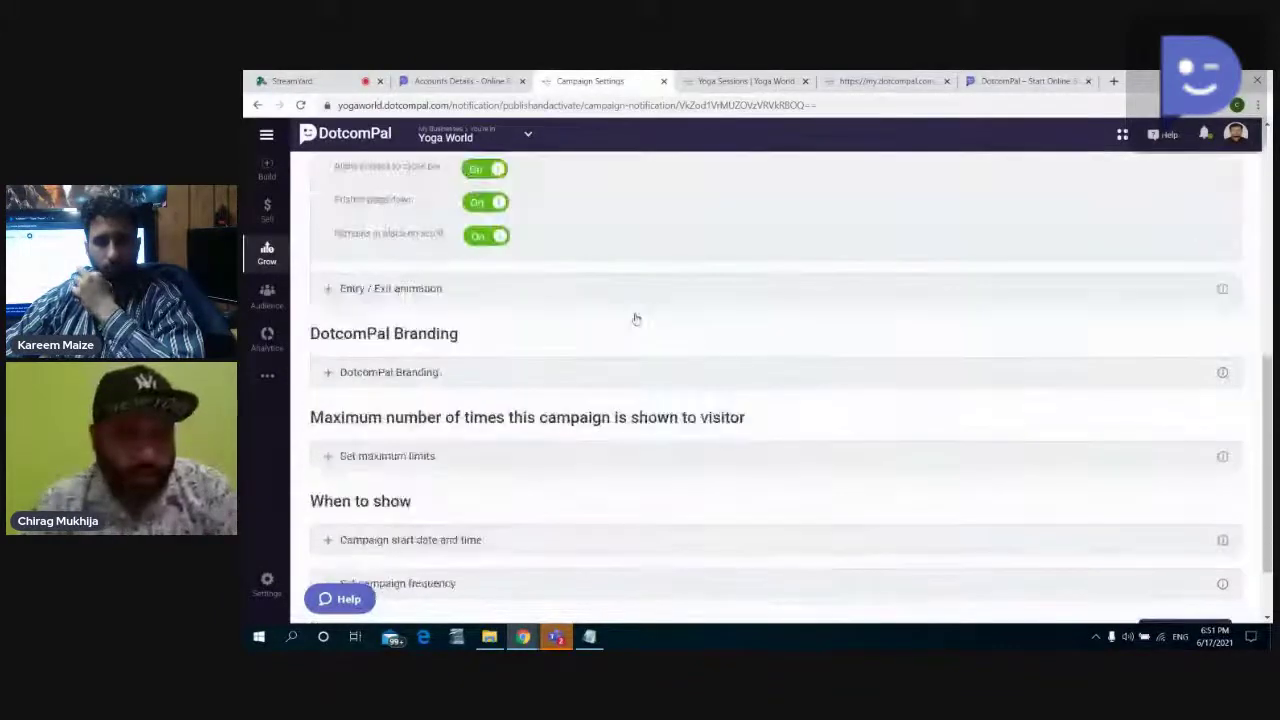
pyautogui.scroll(1, 700, 226)
pyautogui.scroll(2, 634, 289)
pyautogui.click(445, 325)
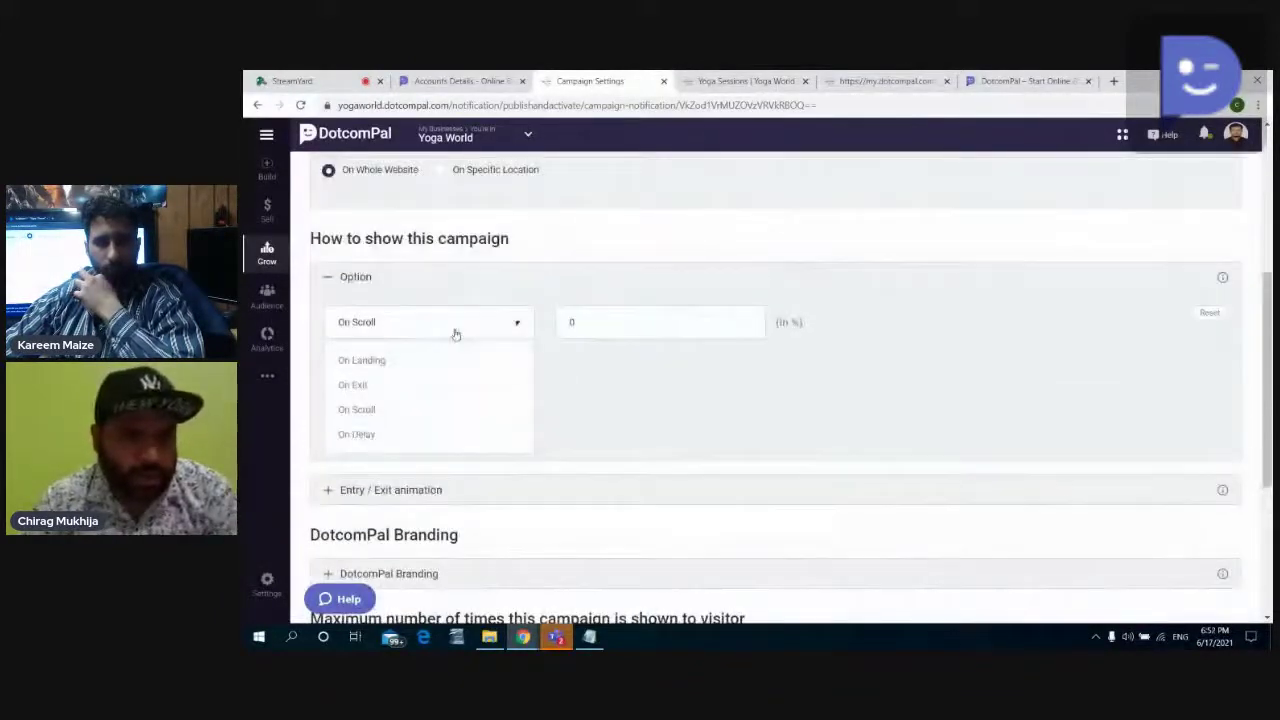
pyautogui.click(377, 384)
pyautogui.scroll(-2, 608, 397)
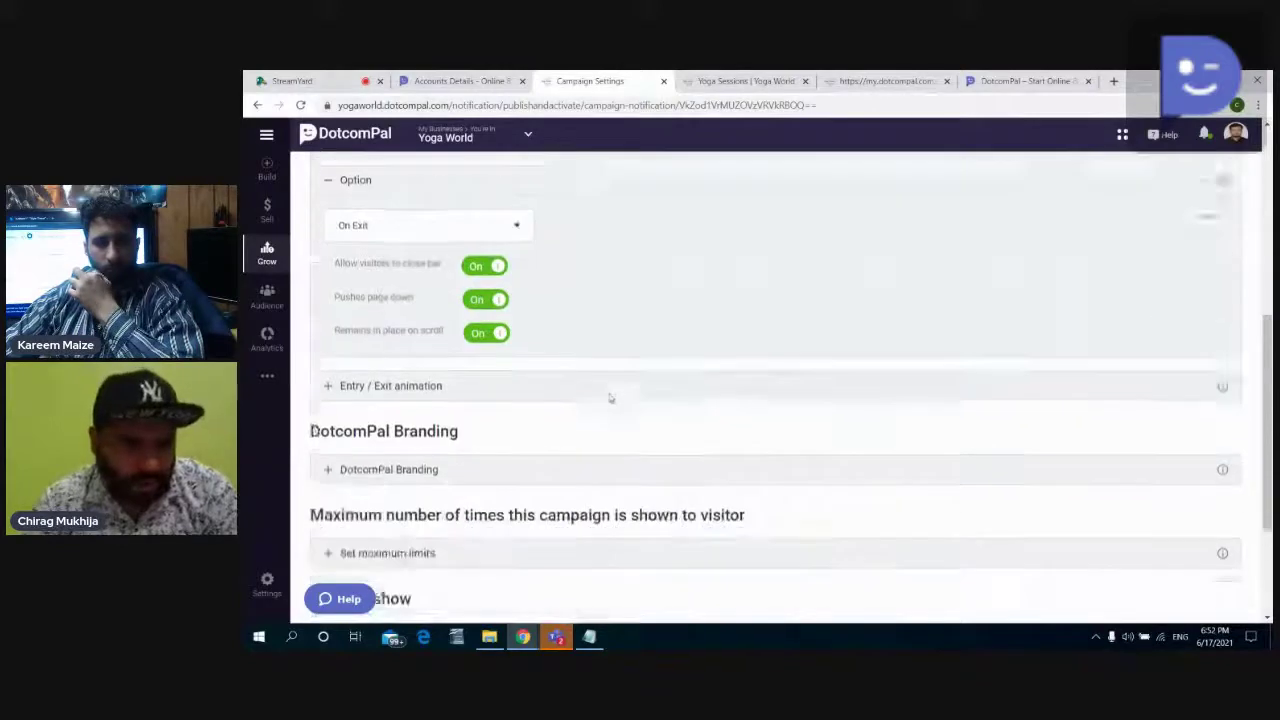
pyautogui.scroll(-2, 608, 397)
# Step: Turn off DotcomPal branding and expand the maximum limit, start date and frequency settings
pyautogui.click(500, 297)
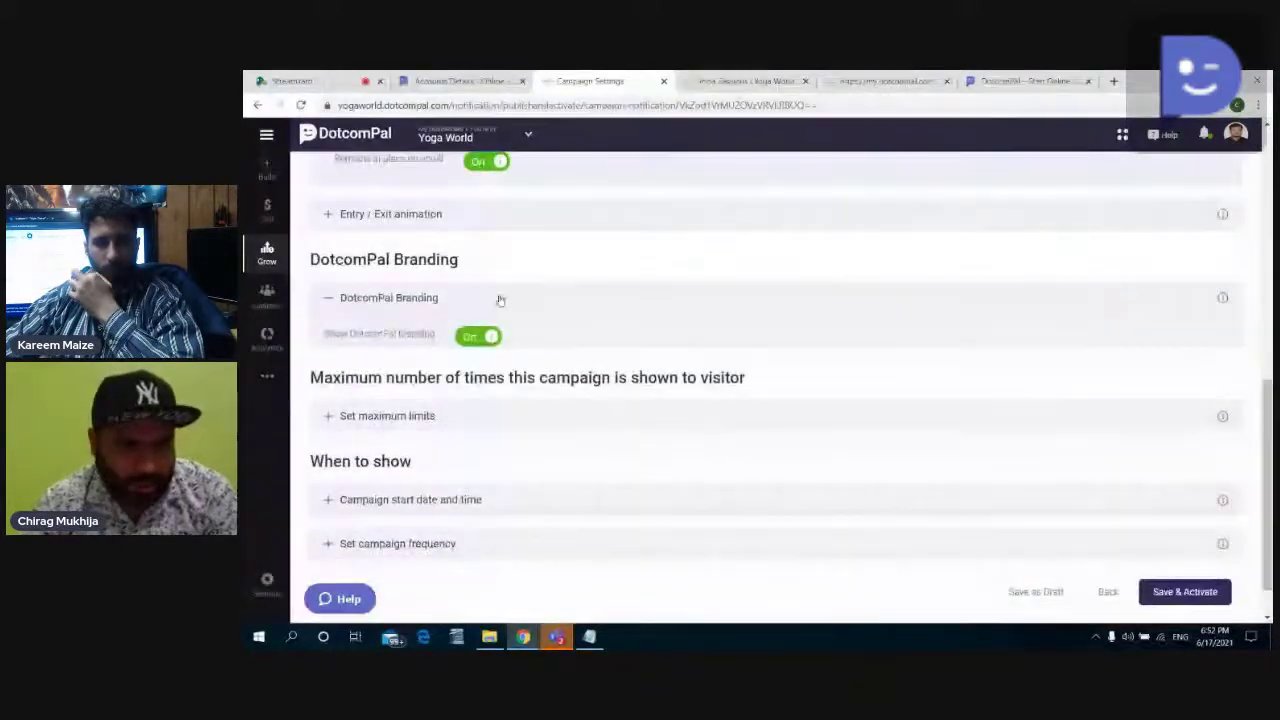
pyautogui.click(467, 341)
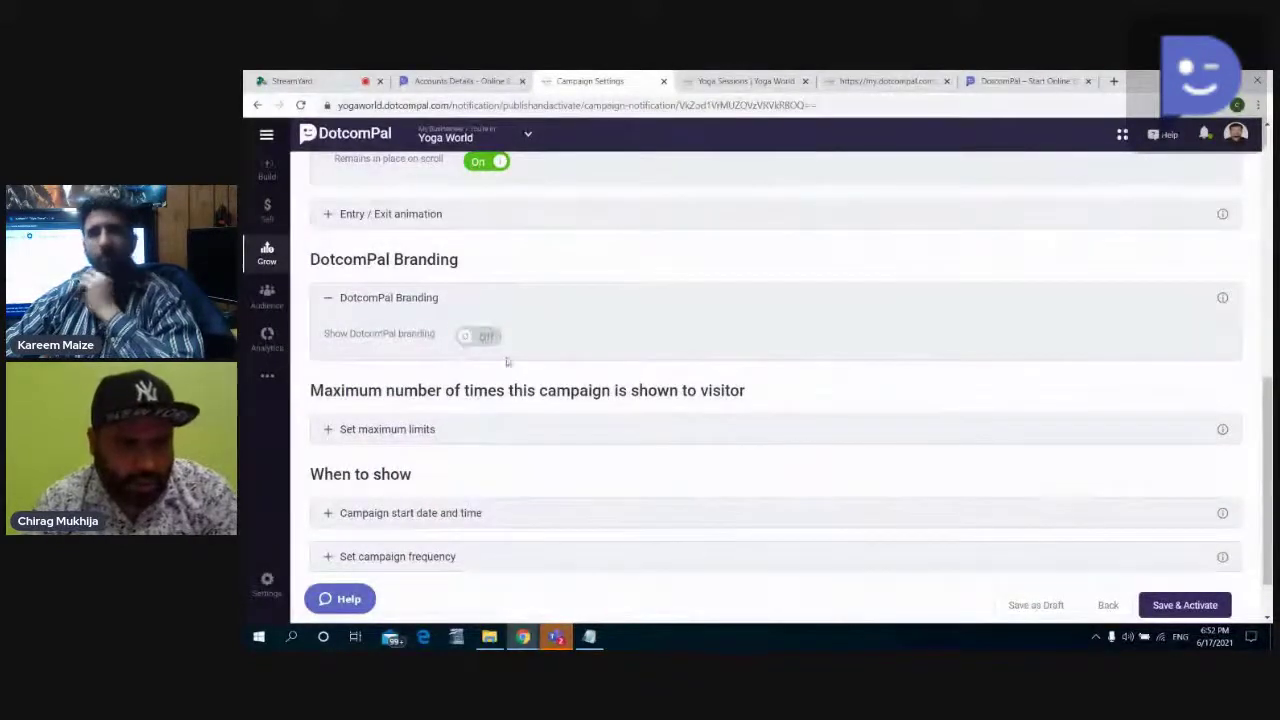
pyautogui.click(463, 428)
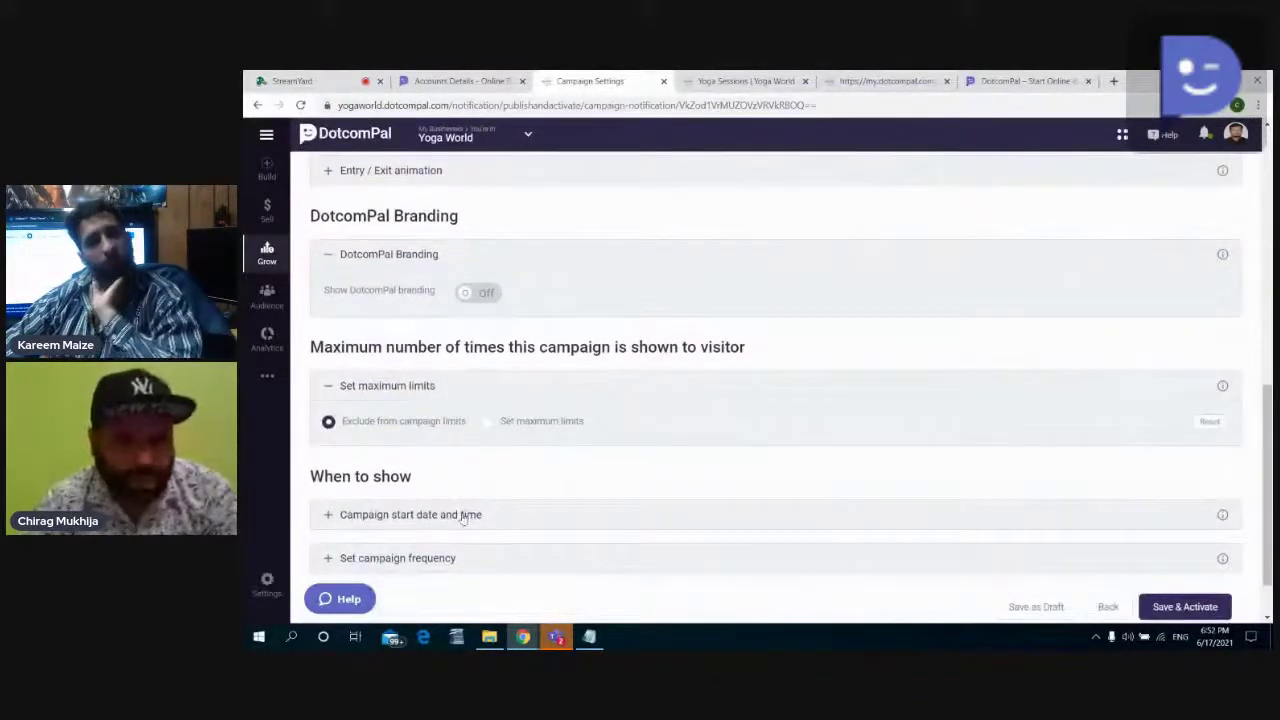
pyautogui.click(474, 514)
pyautogui.scroll(2, 529, 491)
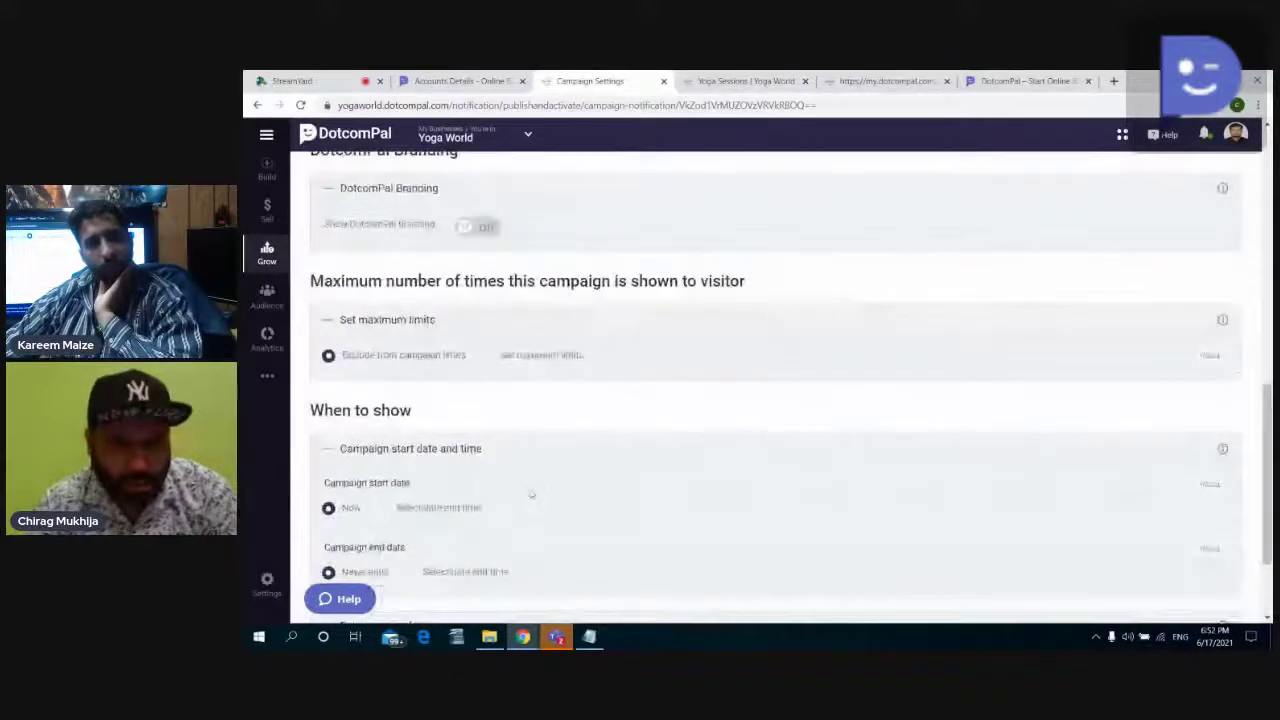
pyautogui.scroll(-2, 557, 425)
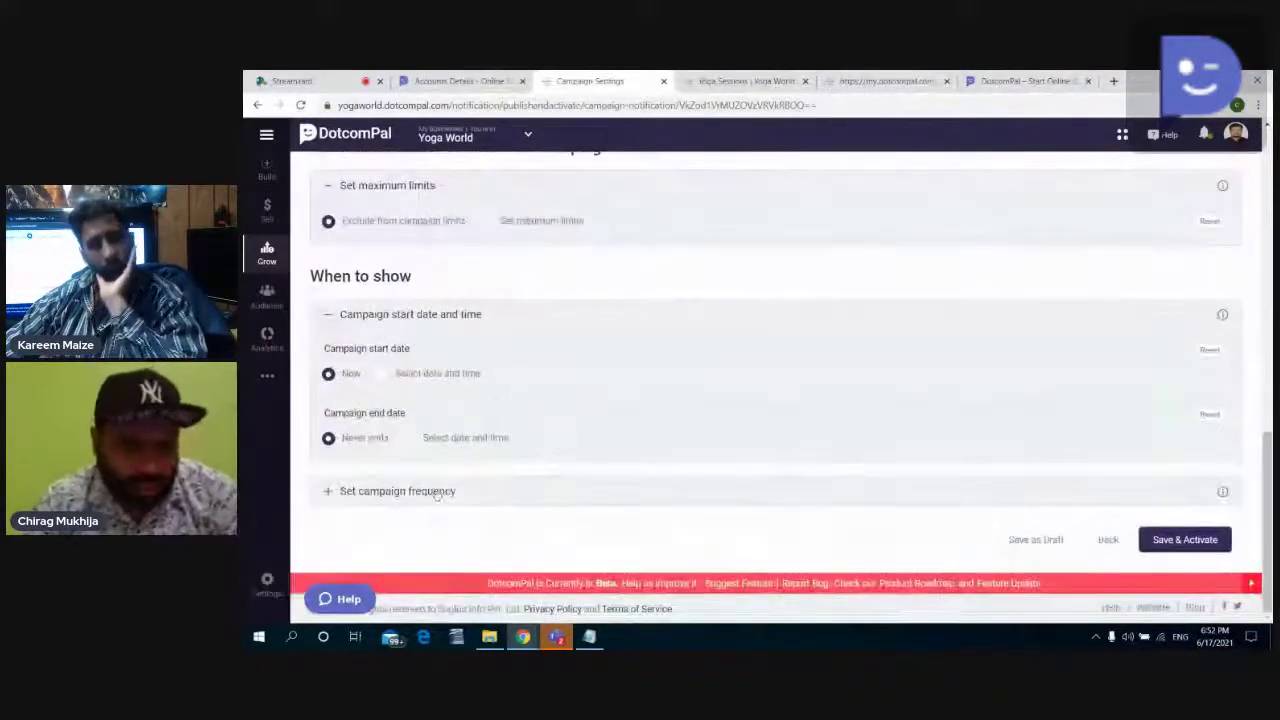
pyautogui.click(436, 495)
pyautogui.scroll(-2, 445, 495)
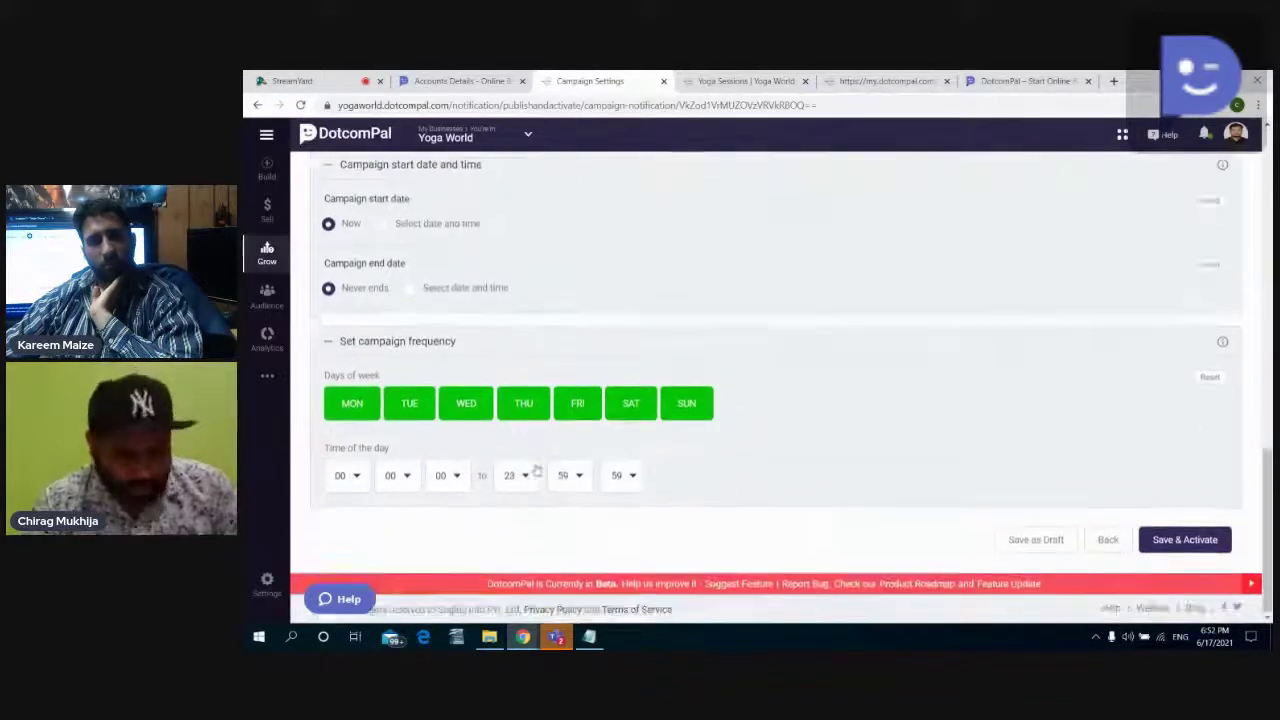
# Step: Show only on Mondays and Tuesdays, with a 17 Jun 2021 end date and 04:03:03 daily start
pyautogui.click(475, 405)
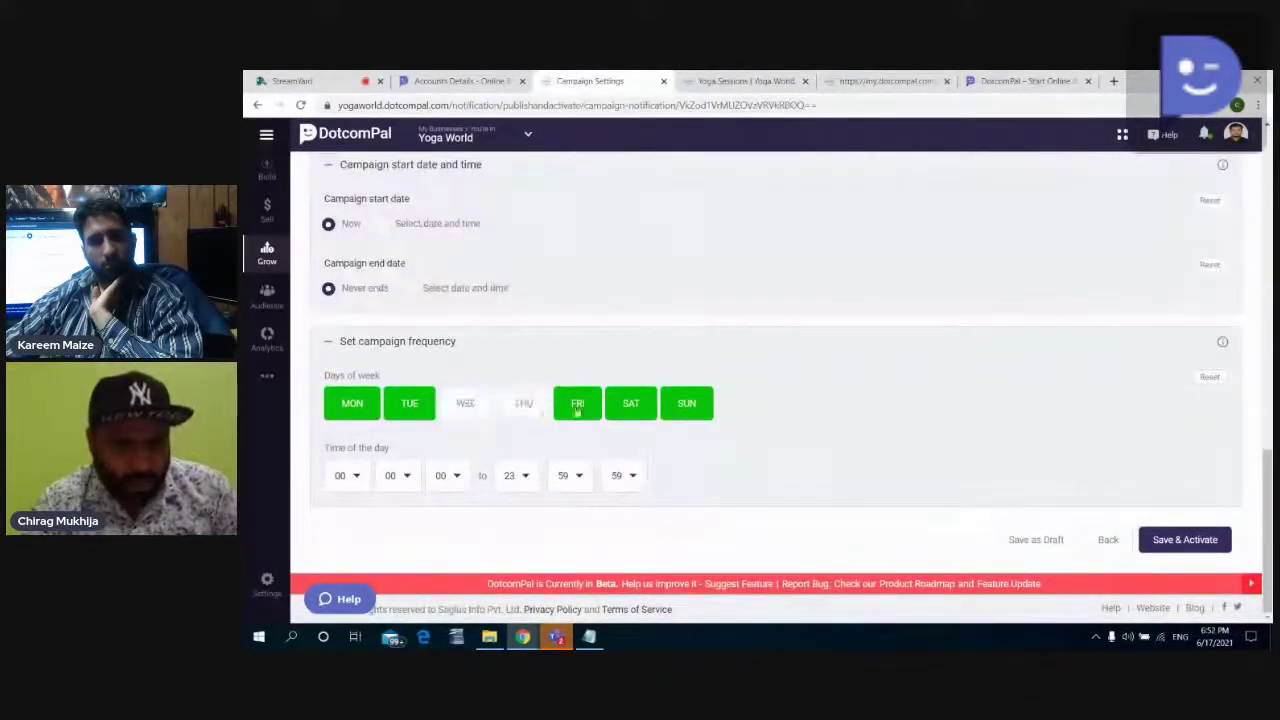
pyautogui.click(409, 288)
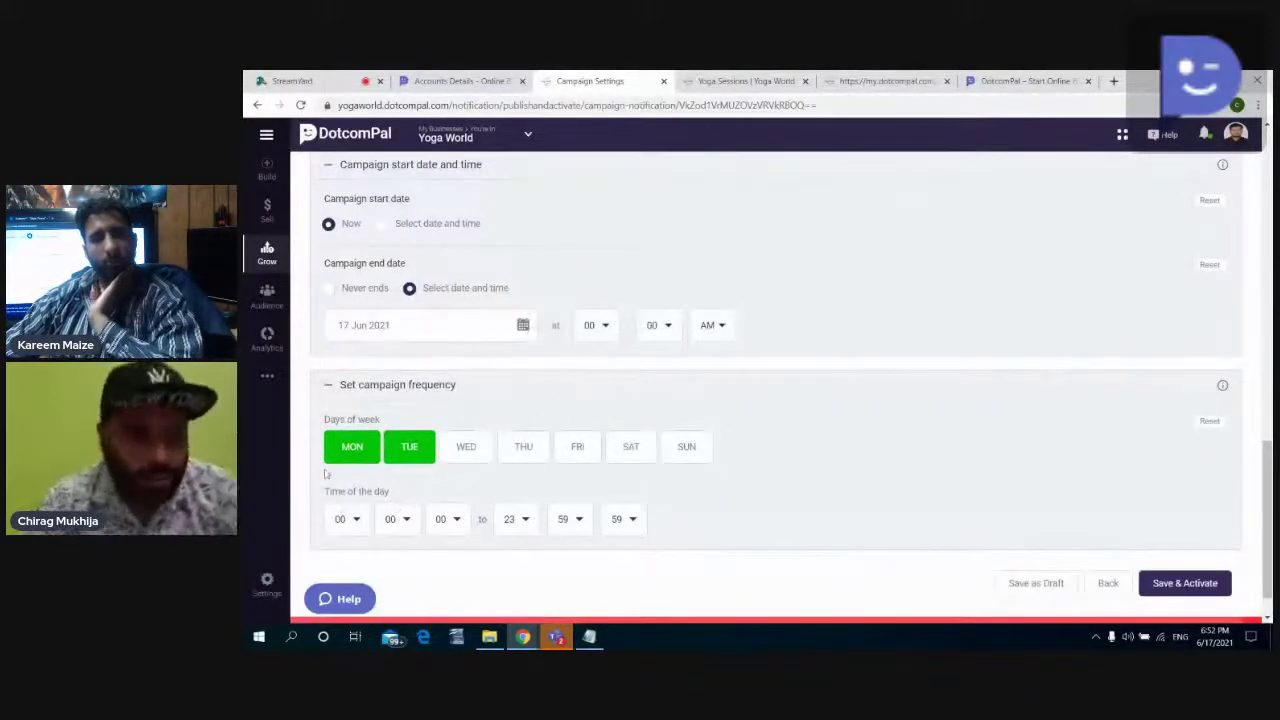
pyautogui.scroll(-1, 378, 488)
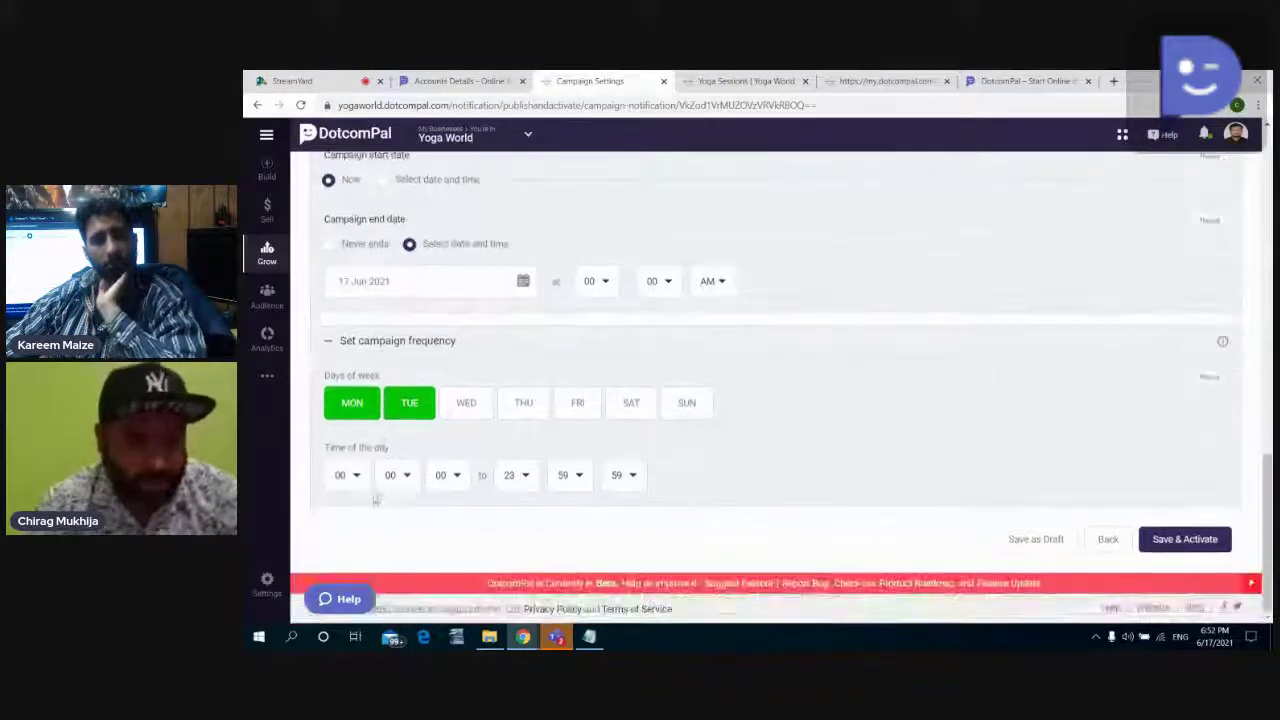
pyautogui.click(345, 475)
pyautogui.click(340, 428)
pyautogui.click(397, 475)
pyautogui.click(466, 483)
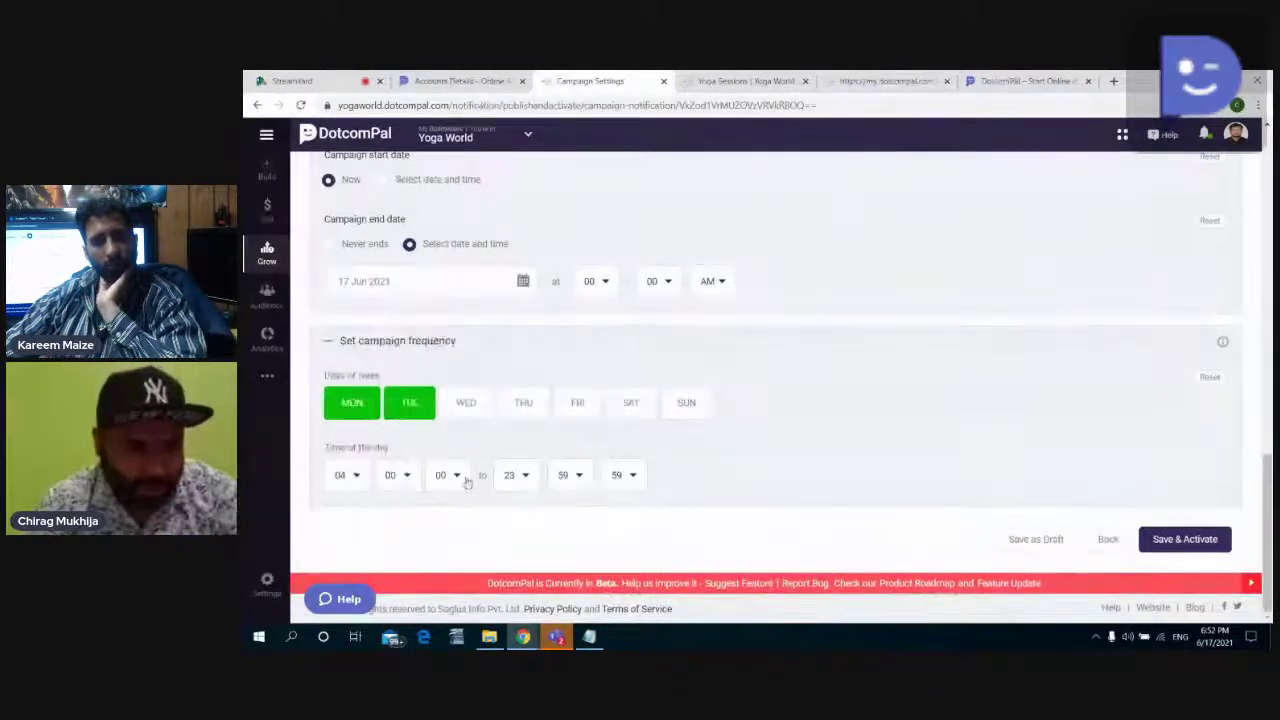
pyautogui.click(455, 410)
# Step: Save and activate the Yoga Session campaign, then go to the Videos library
pyautogui.scroll(1, 700, 480)
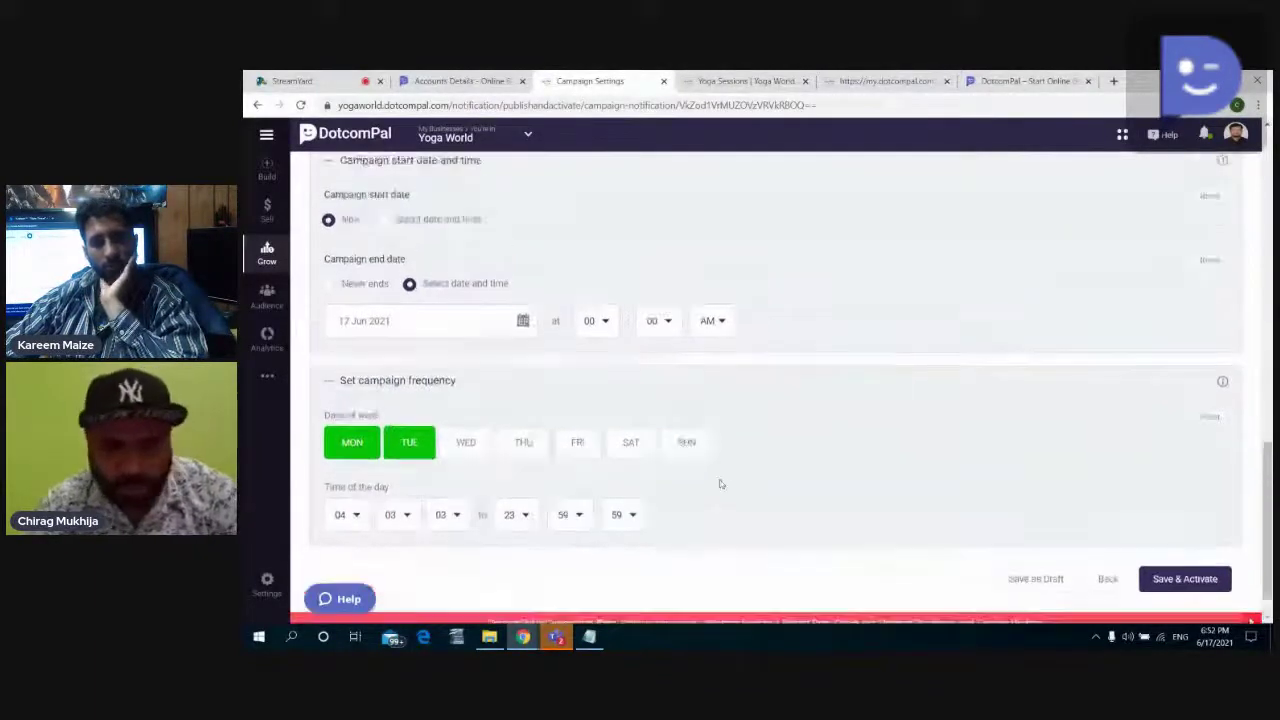
pyautogui.scroll(7, 767, 527)
pyautogui.scroll(7, 767, 527)
pyautogui.scroll(6, 767, 527)
pyautogui.scroll(2, 767, 527)
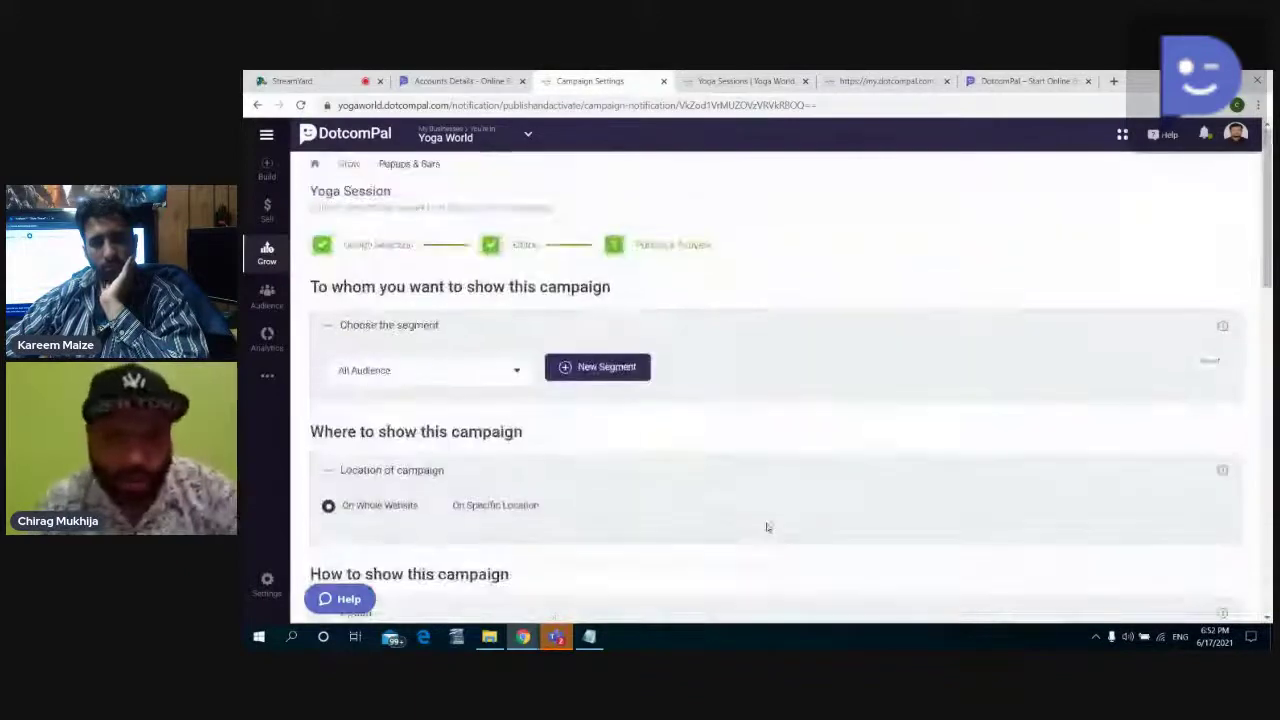
pyautogui.scroll(-3, 767, 527)
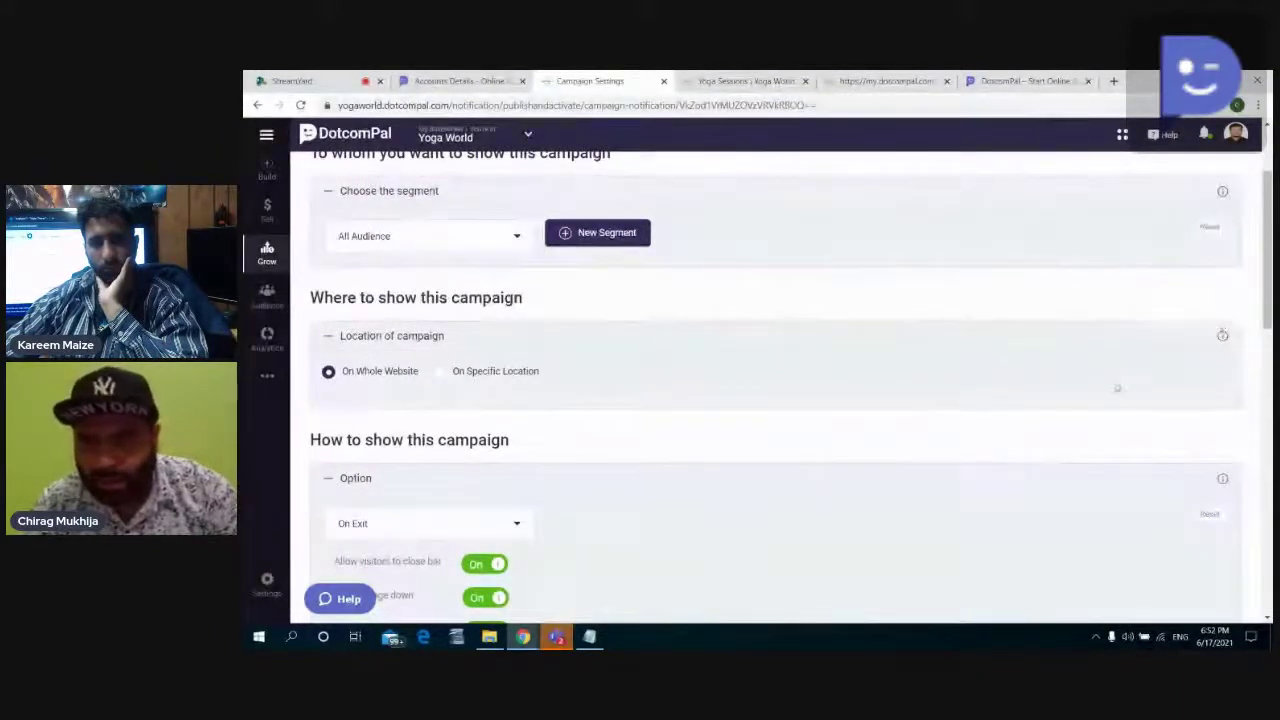
pyautogui.scroll(-5, 1114, 380)
pyautogui.scroll(-5, 1109, 389)
pyautogui.scroll(-5, 1091, 400)
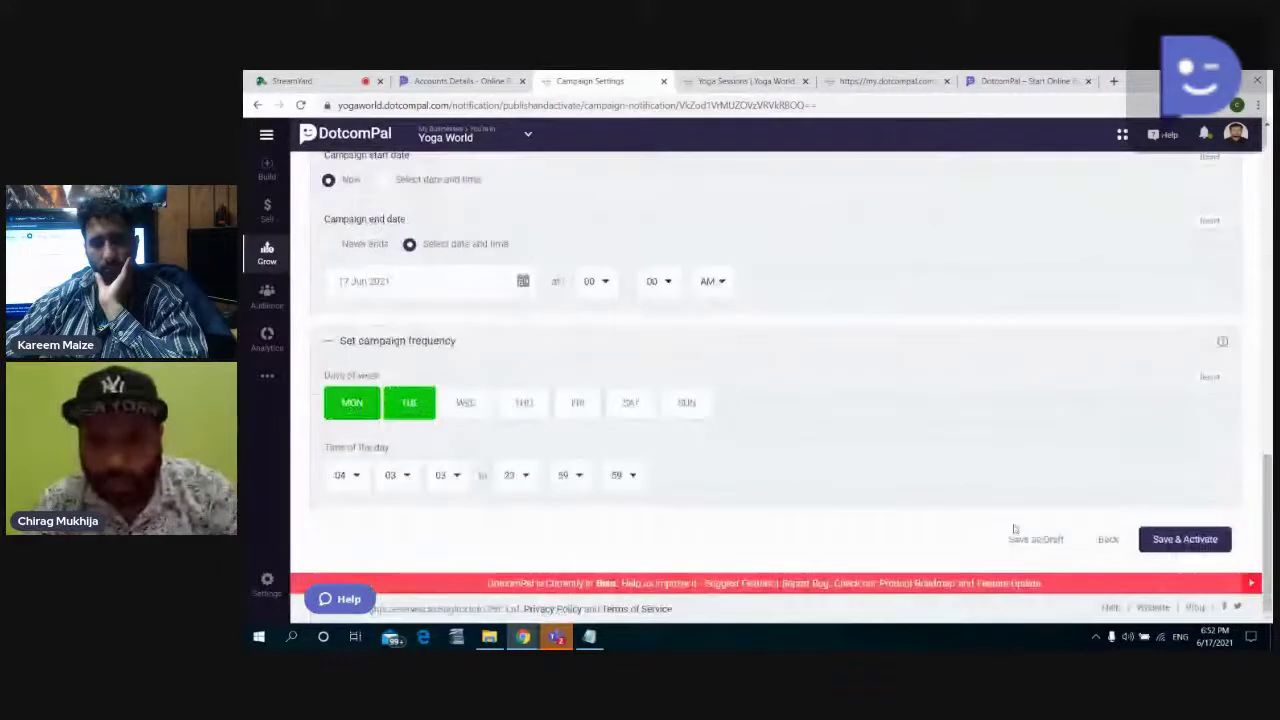
pyautogui.click(1166, 541)
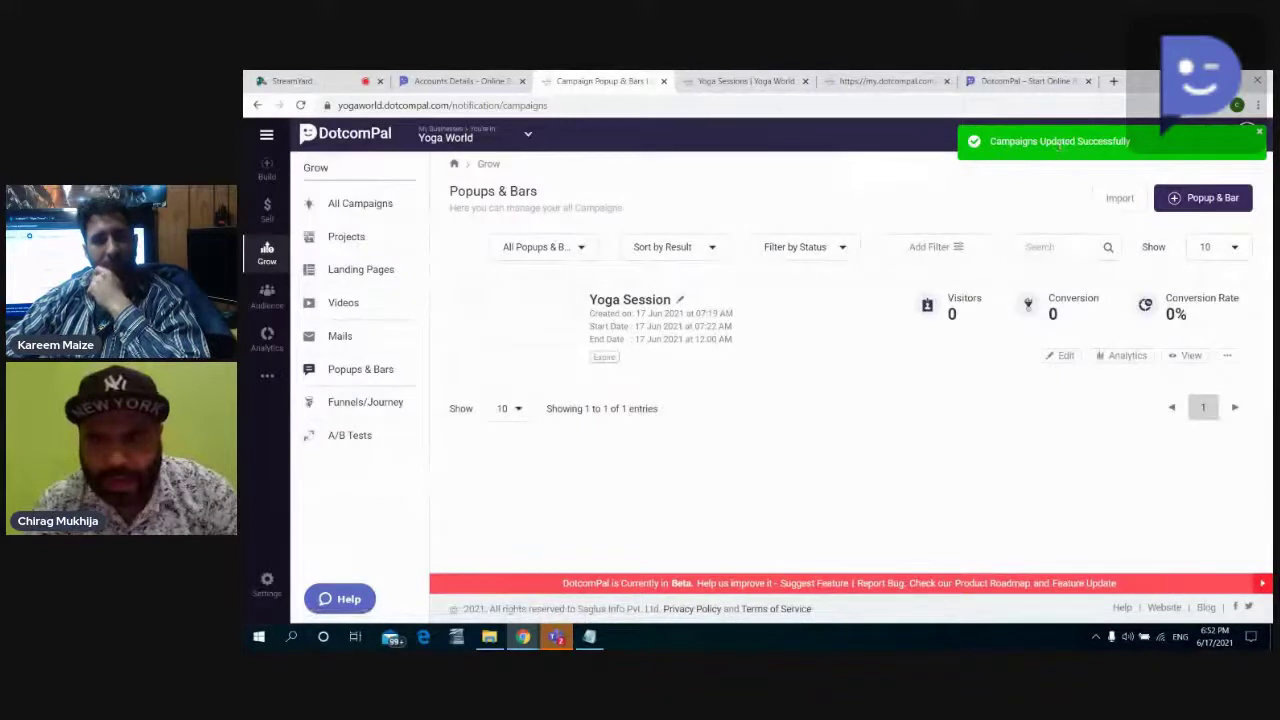
pyautogui.click(378, 316)
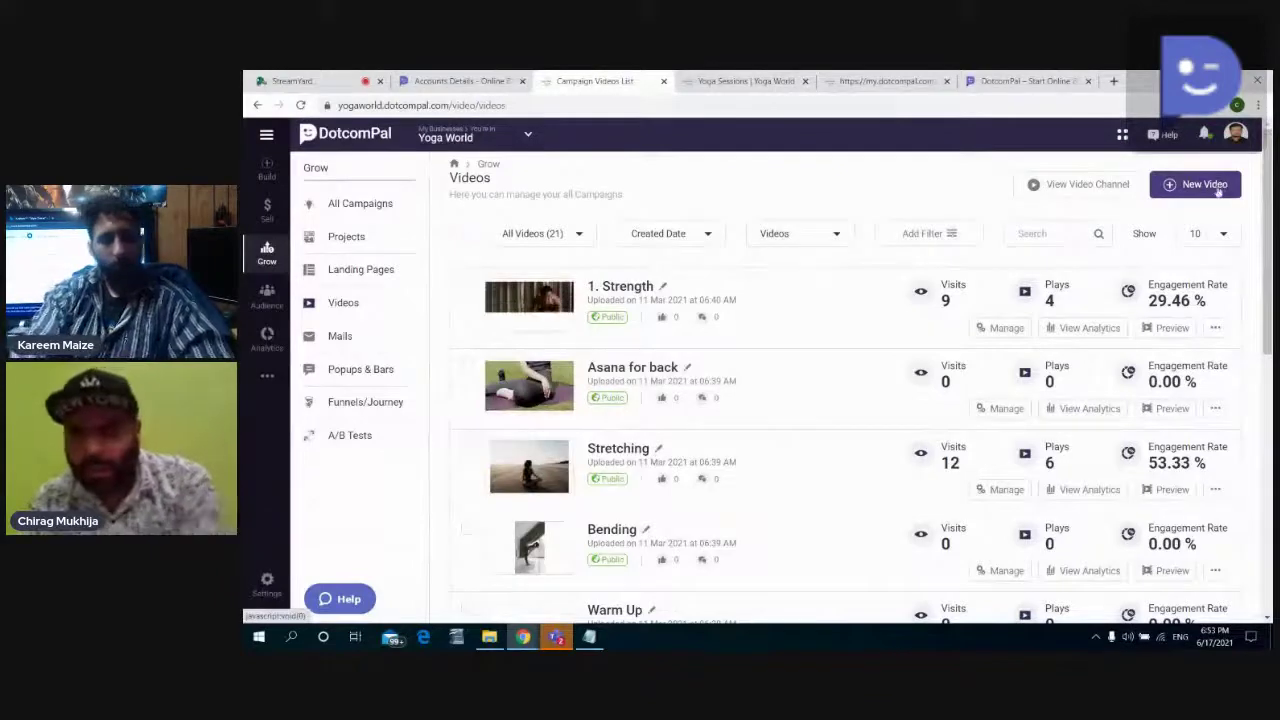
# Step: Upload DCP API final.mp4 from the Desktop's DCP API final folder as a new video
pyautogui.click(1204, 184)
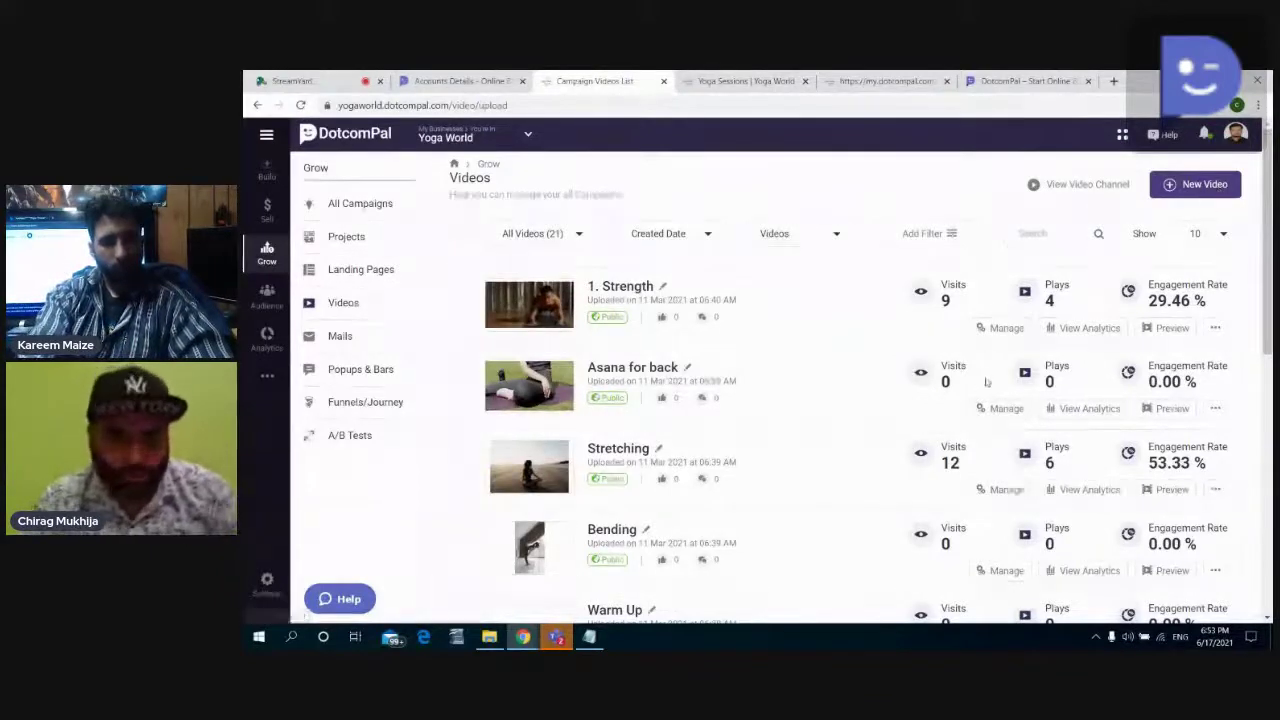
pyautogui.scroll(-3, 758, 362)
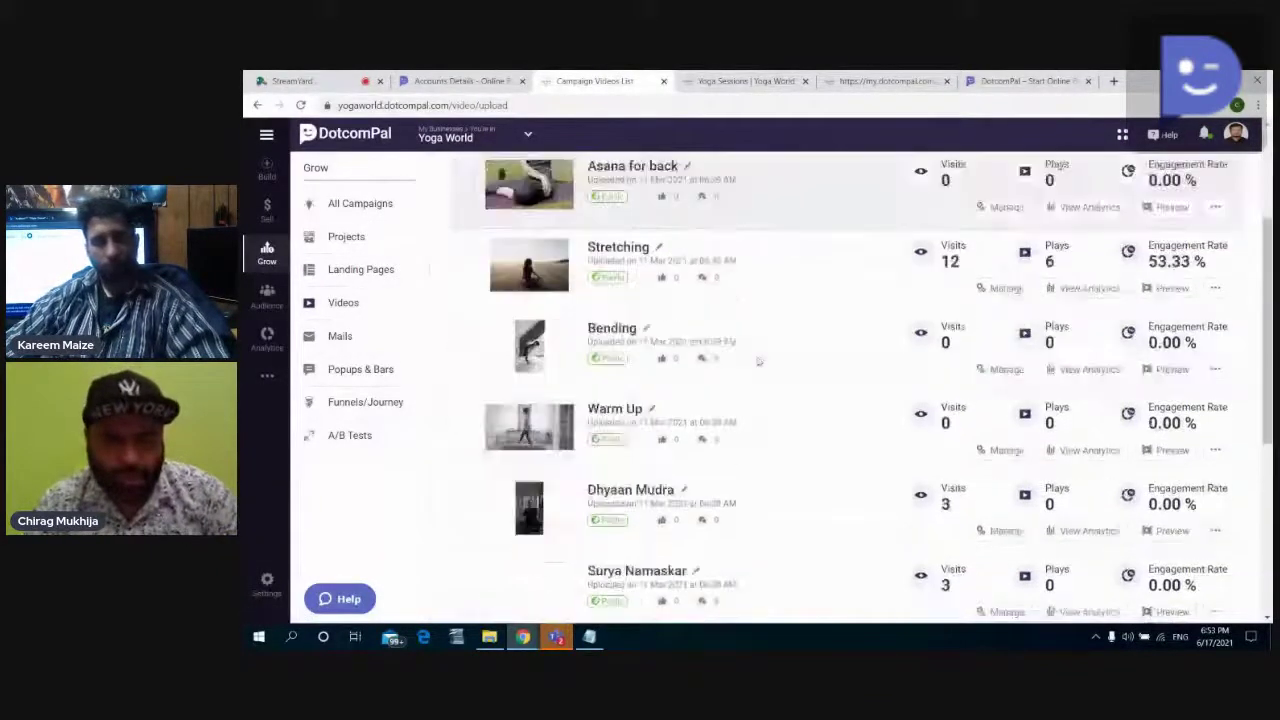
pyautogui.scroll(-4, 756, 458)
pyautogui.scroll(4, 756, 458)
pyautogui.scroll(2, 756, 458)
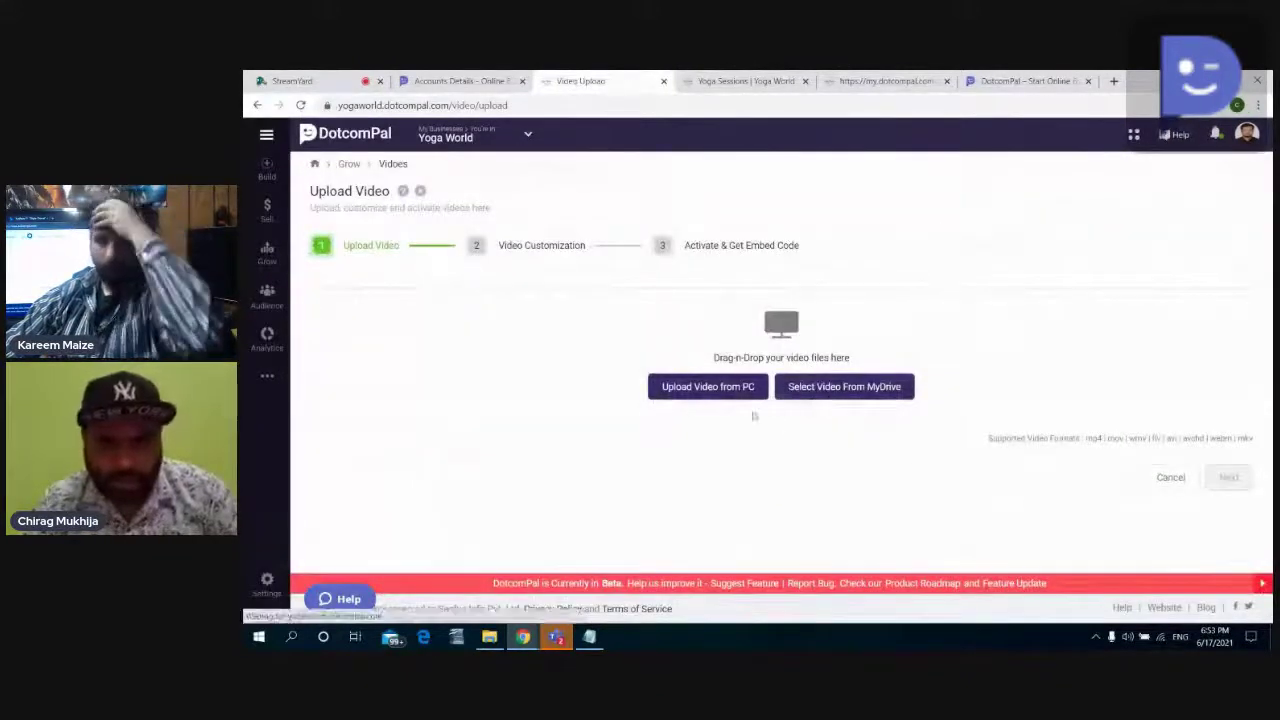
pyautogui.click(845, 398)
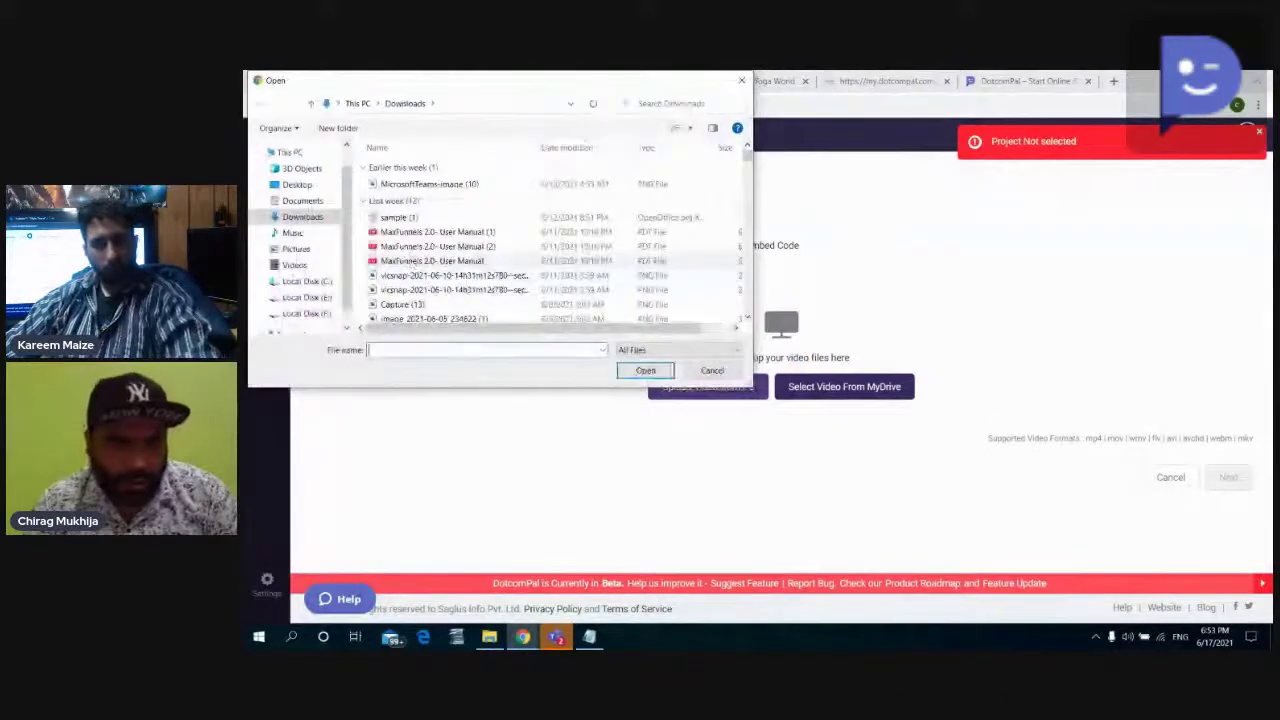
pyautogui.click(297, 184)
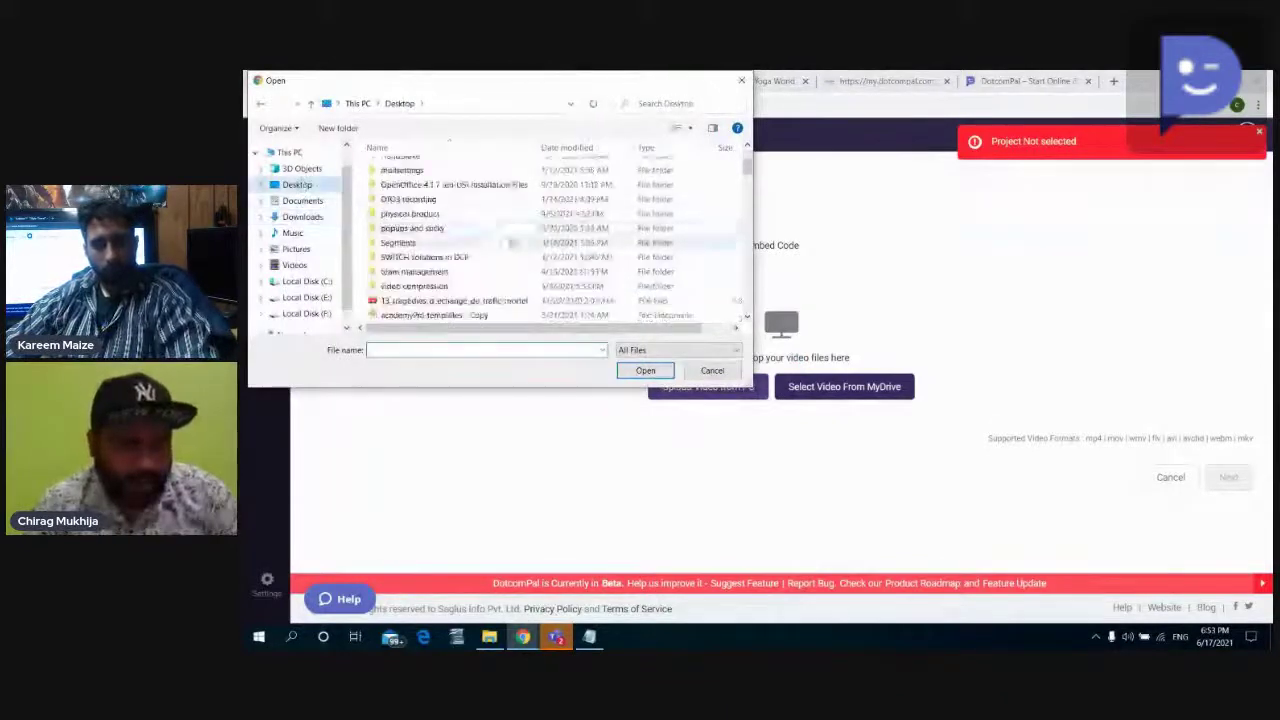
pyautogui.doubleClick(447, 210)
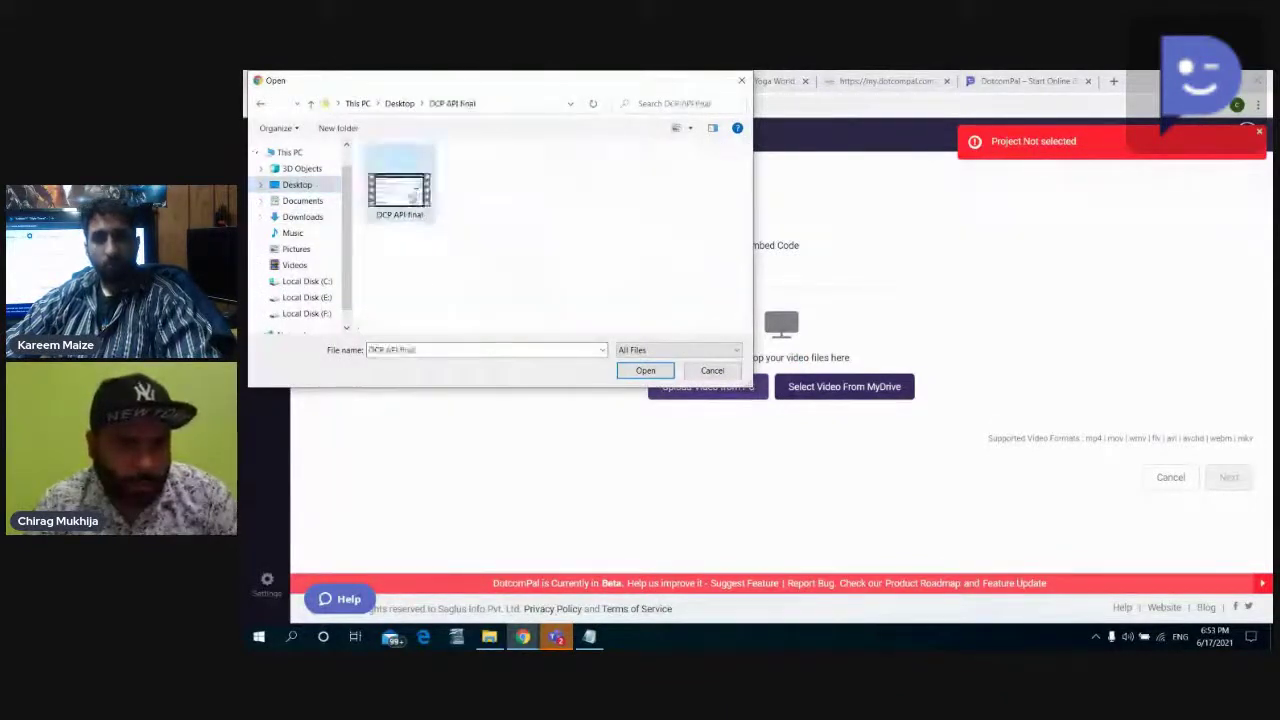
pyautogui.click(645, 370)
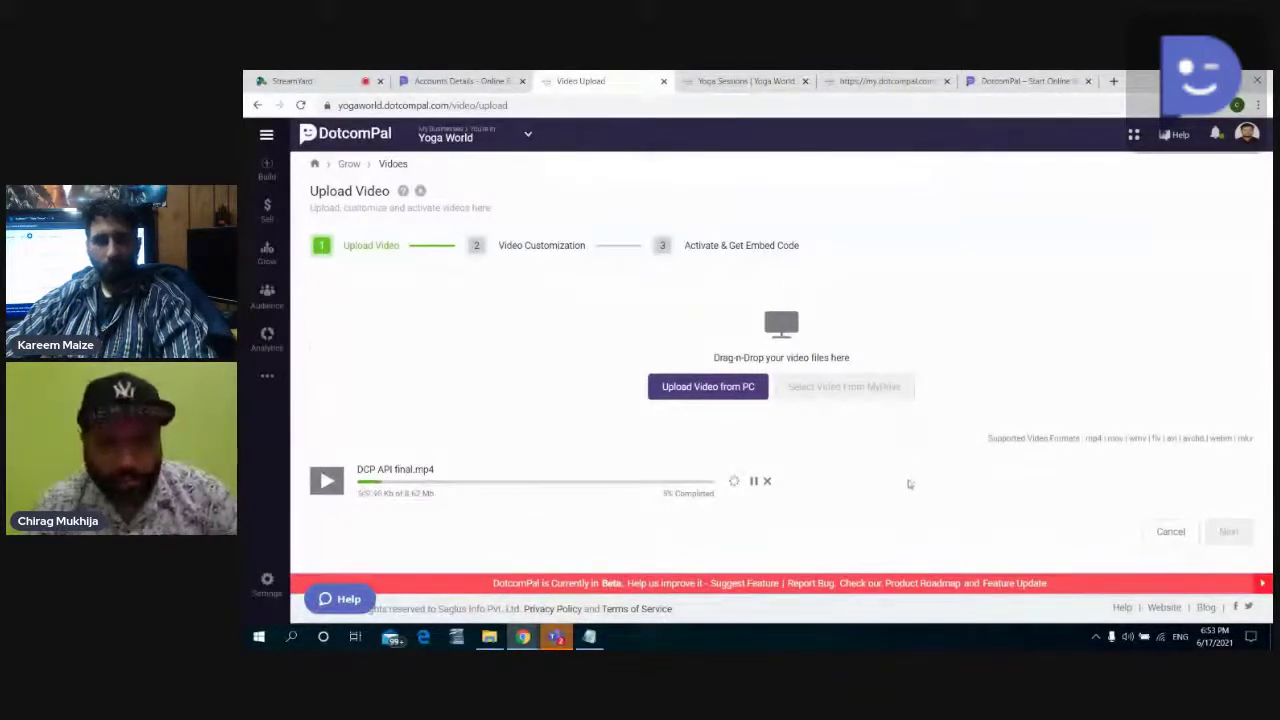
# Step: Switch to the dotcompal.com homepage and scroll to its sites-built and visits statistics
pyautogui.click(991, 78)
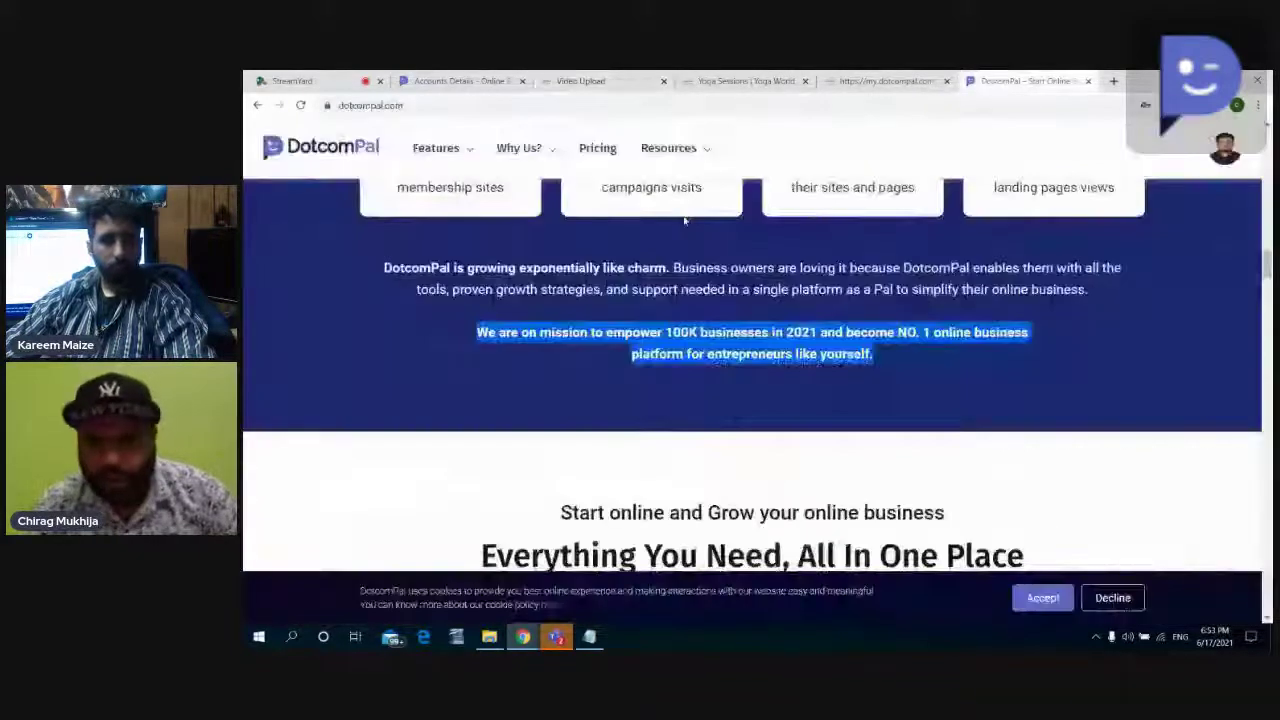
pyautogui.scroll(4, 1266, 246)
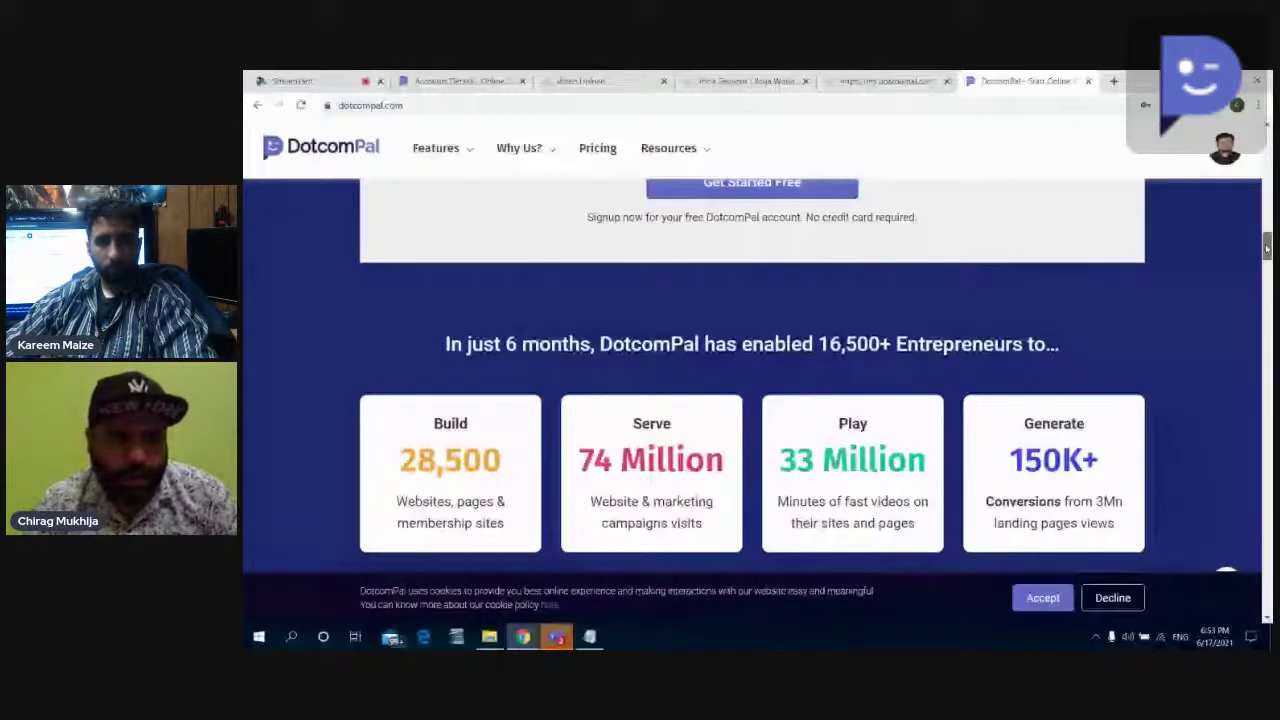
pyautogui.click(410, 106)
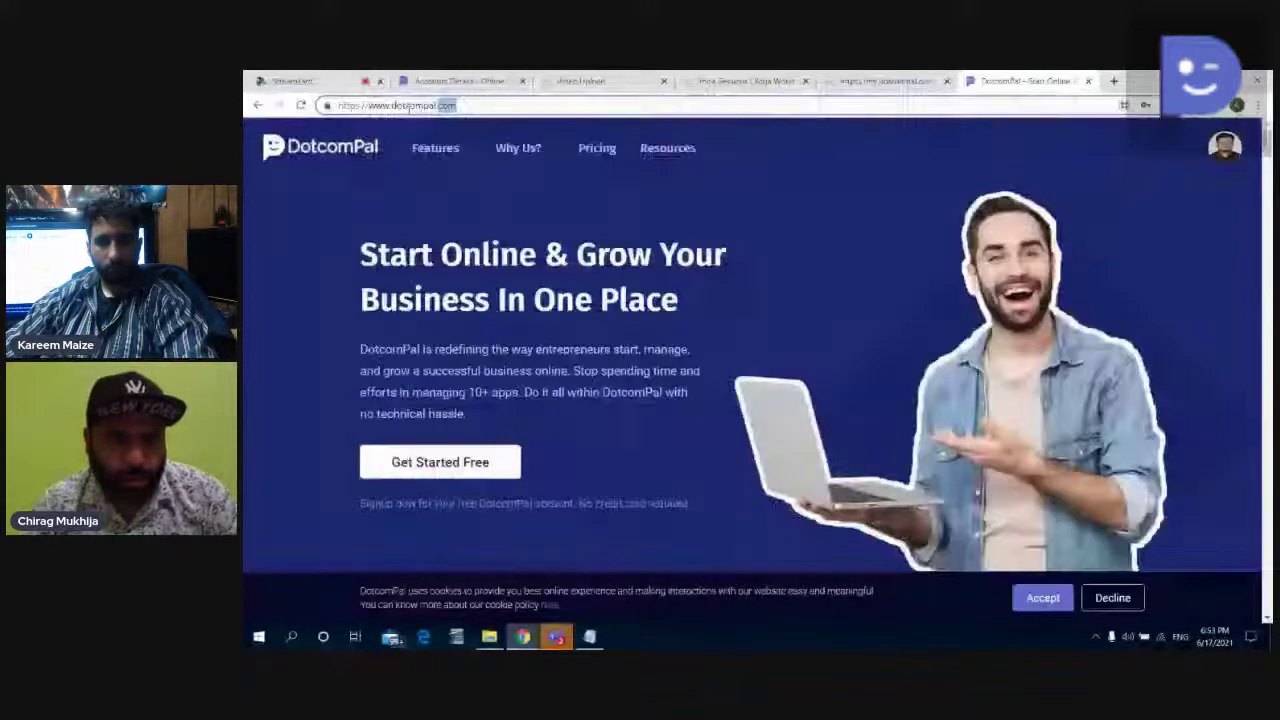
pyautogui.moveTo(436, 148)
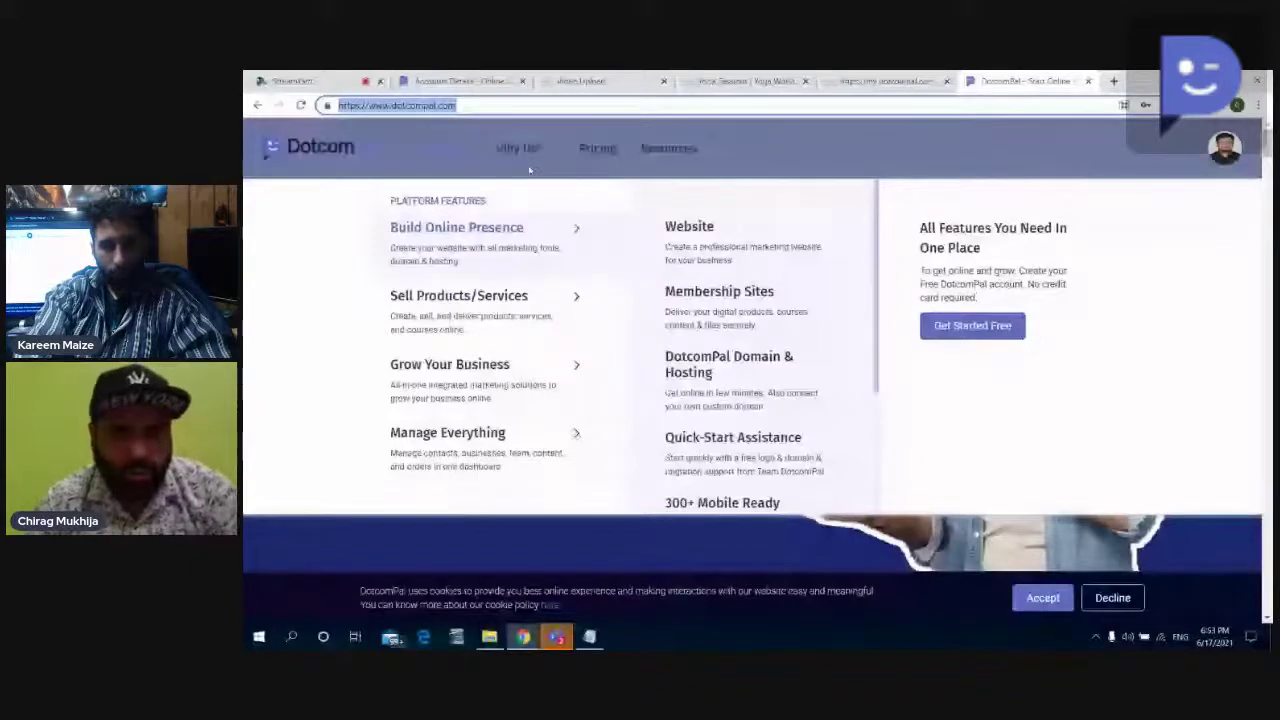
pyautogui.scroll(-5, 432, 283)
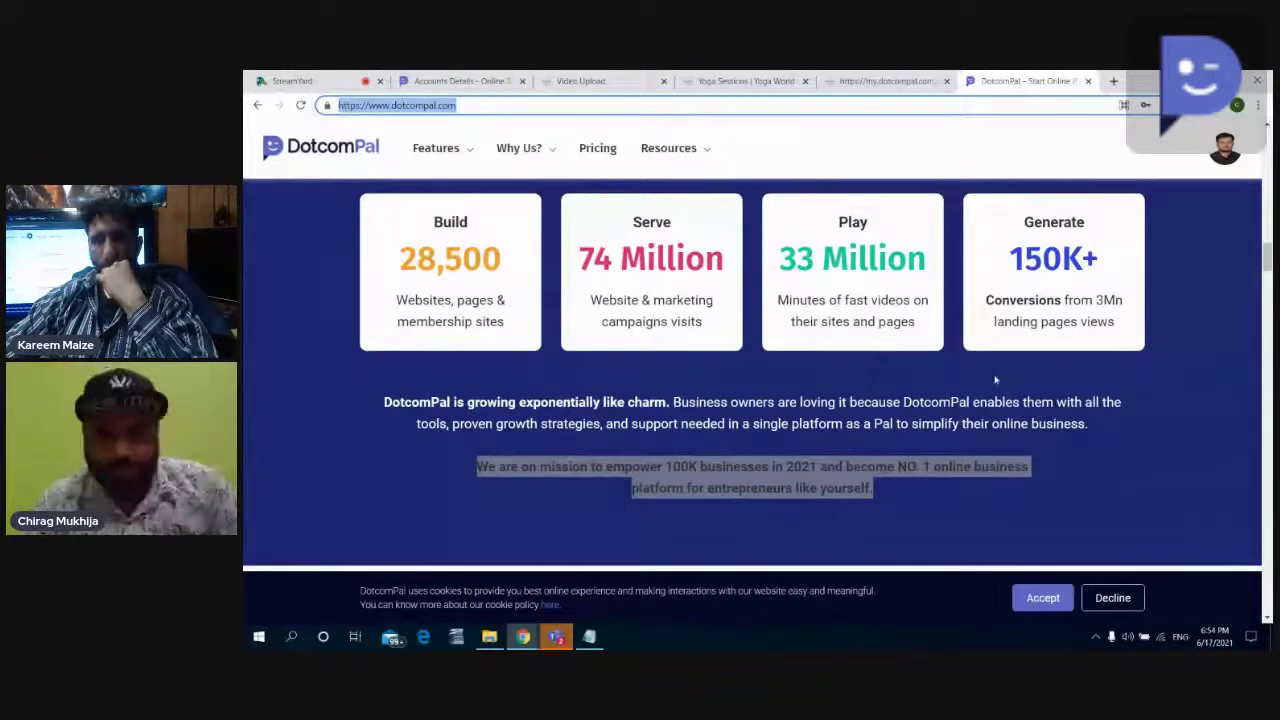
pyautogui.scroll(-1, 995, 380)
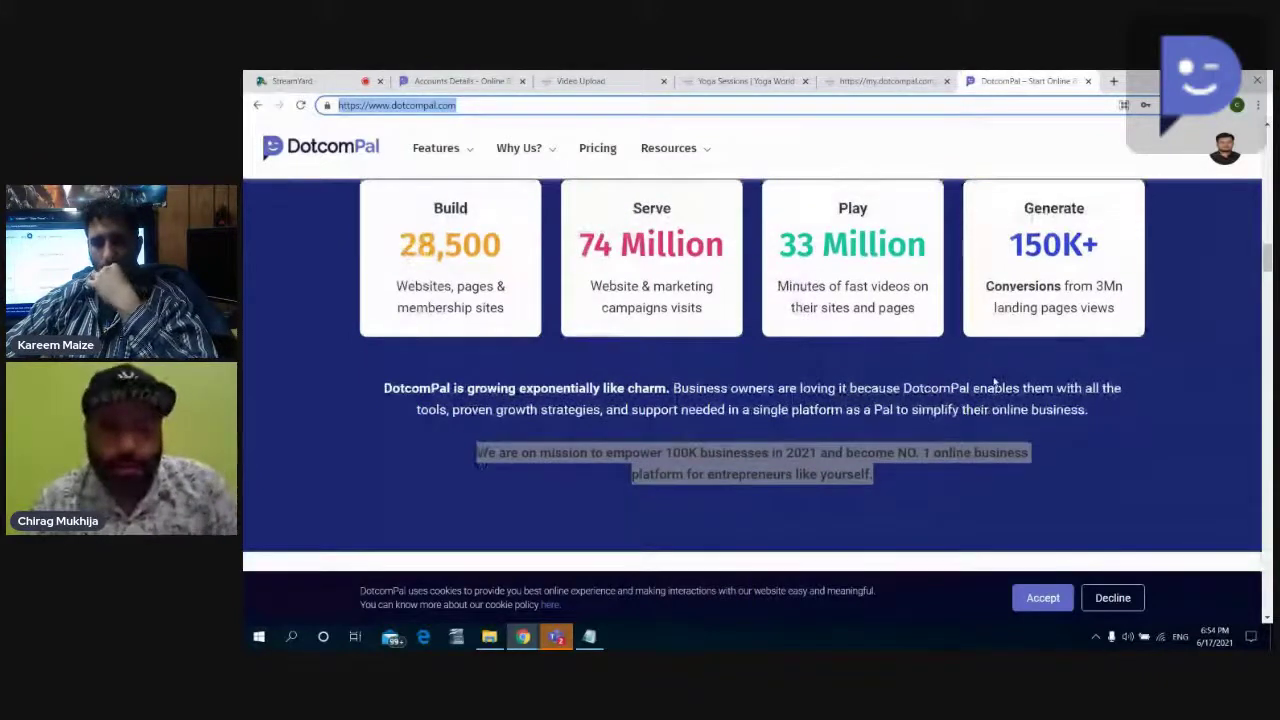
pyautogui.scroll(-3, 995, 380)
pyautogui.scroll(3, 992, 384)
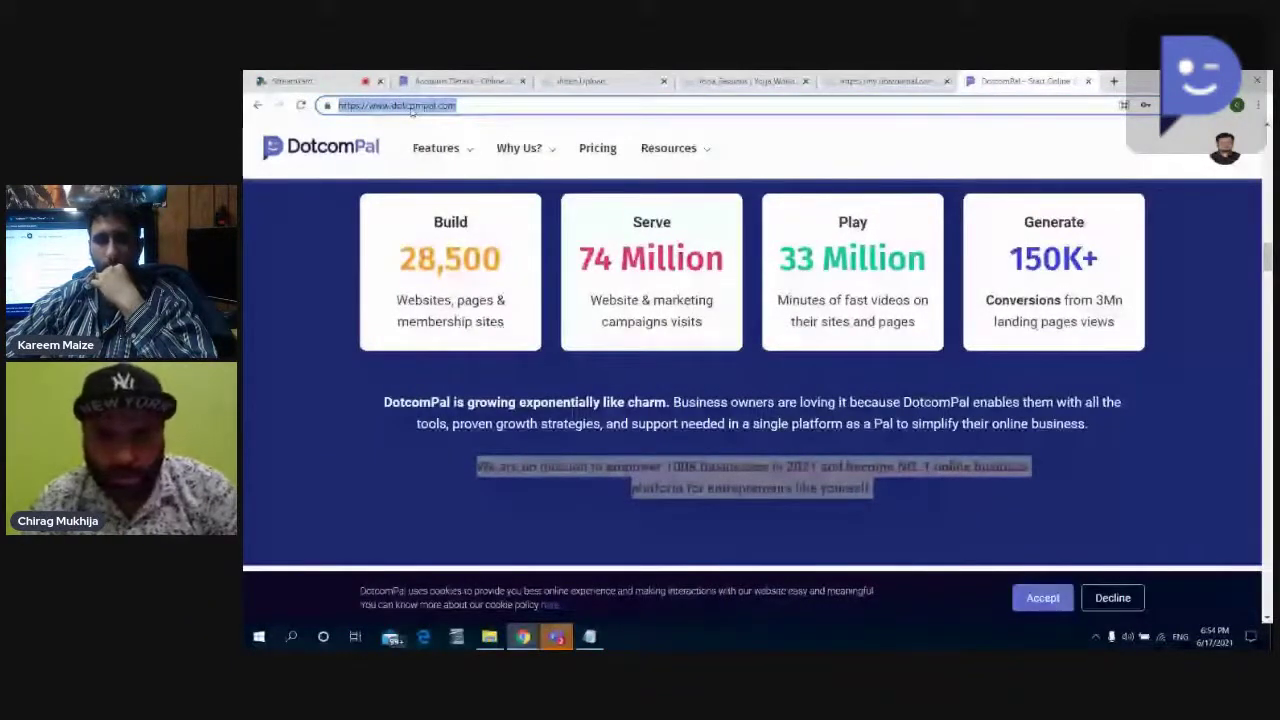
# Step: View the DotcomPal pricing page, then return to the video upload tab
pyautogui.click(597, 148)
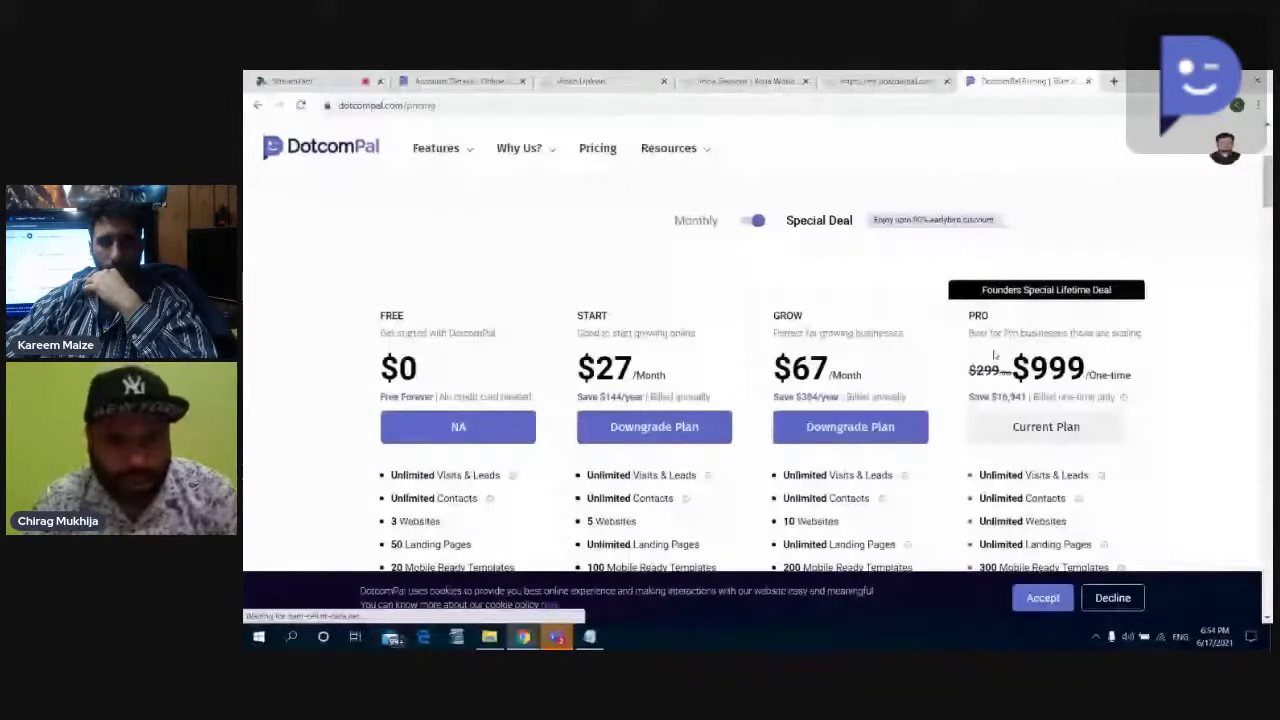
pyautogui.hotkey('ctrl', '3')
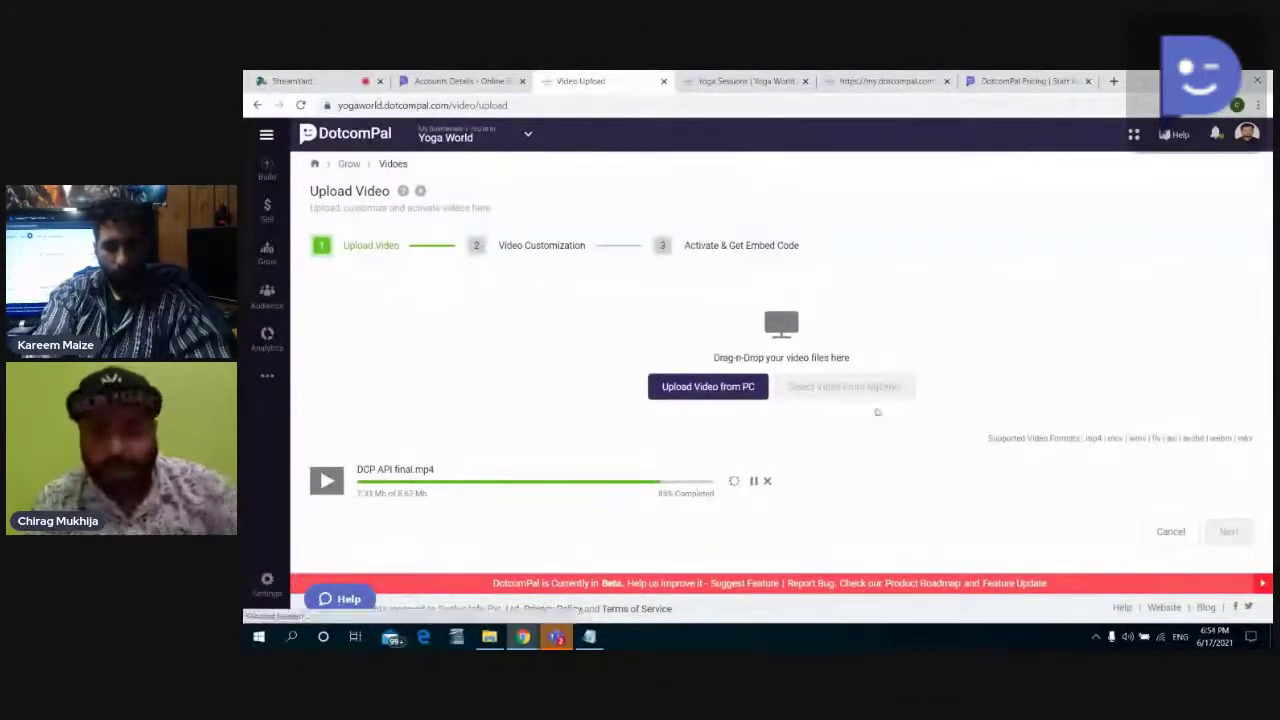
# Step: Search for HandBrake in a new tab, open handbrake.fr, and return to the upload
pyautogui.hotkey('ctrl', 't')
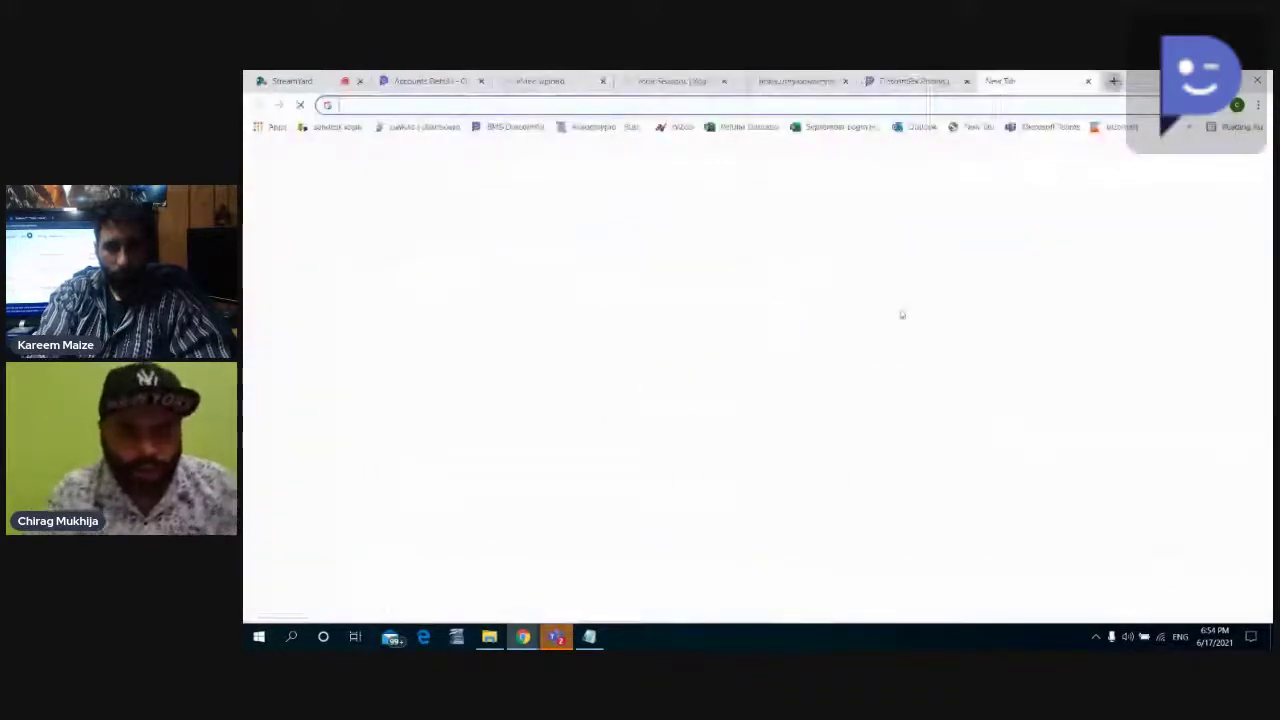
pyautogui.write('Handbrake tool')
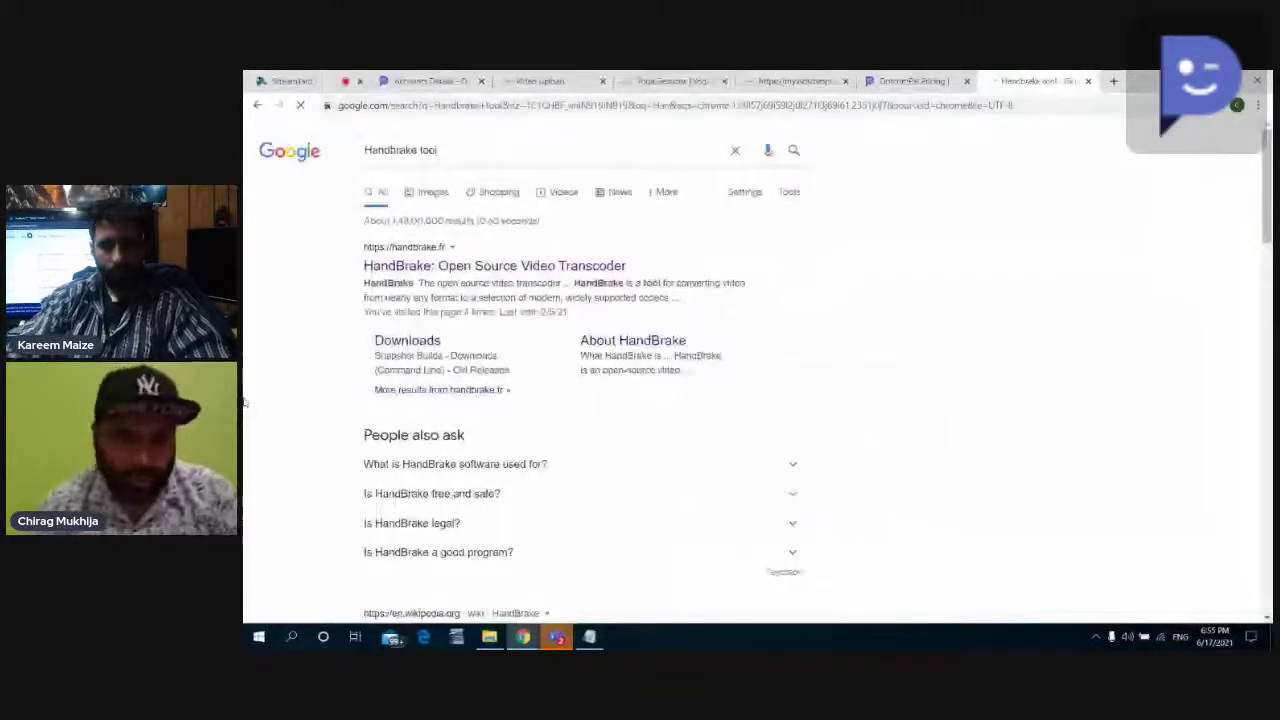
pyautogui.click(494, 265)
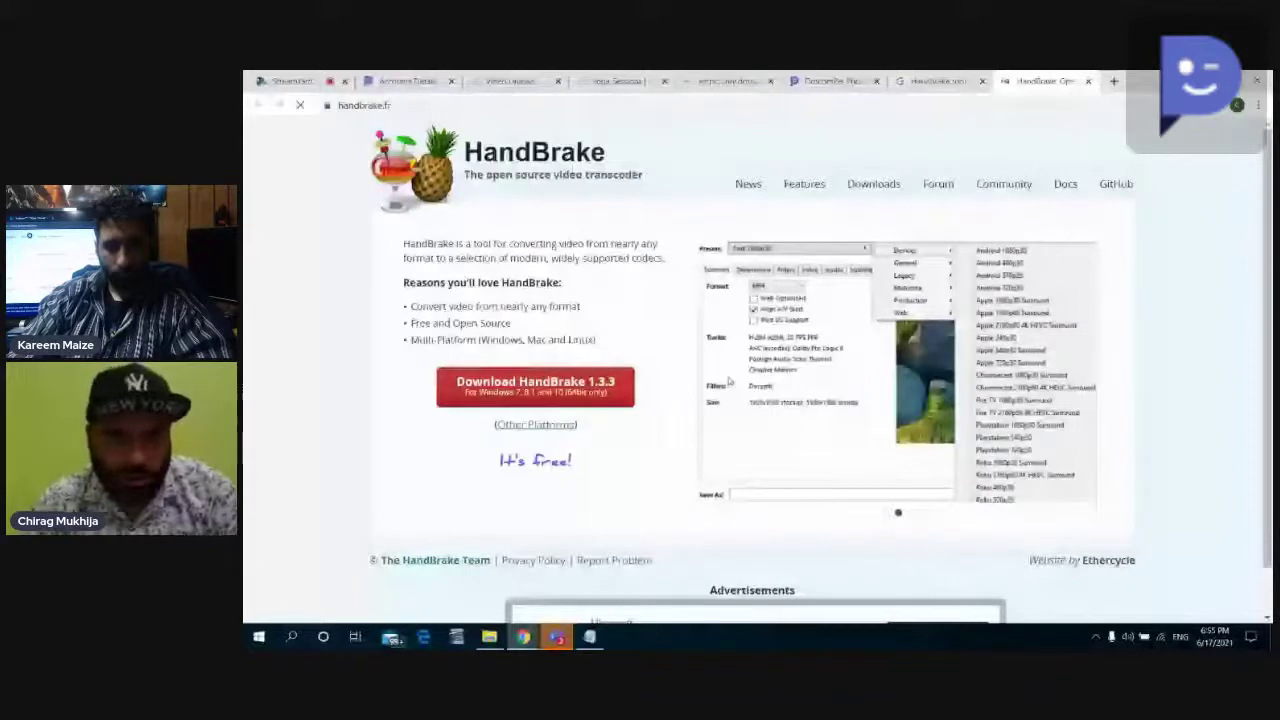
pyautogui.hotkey('ctrl', '3')
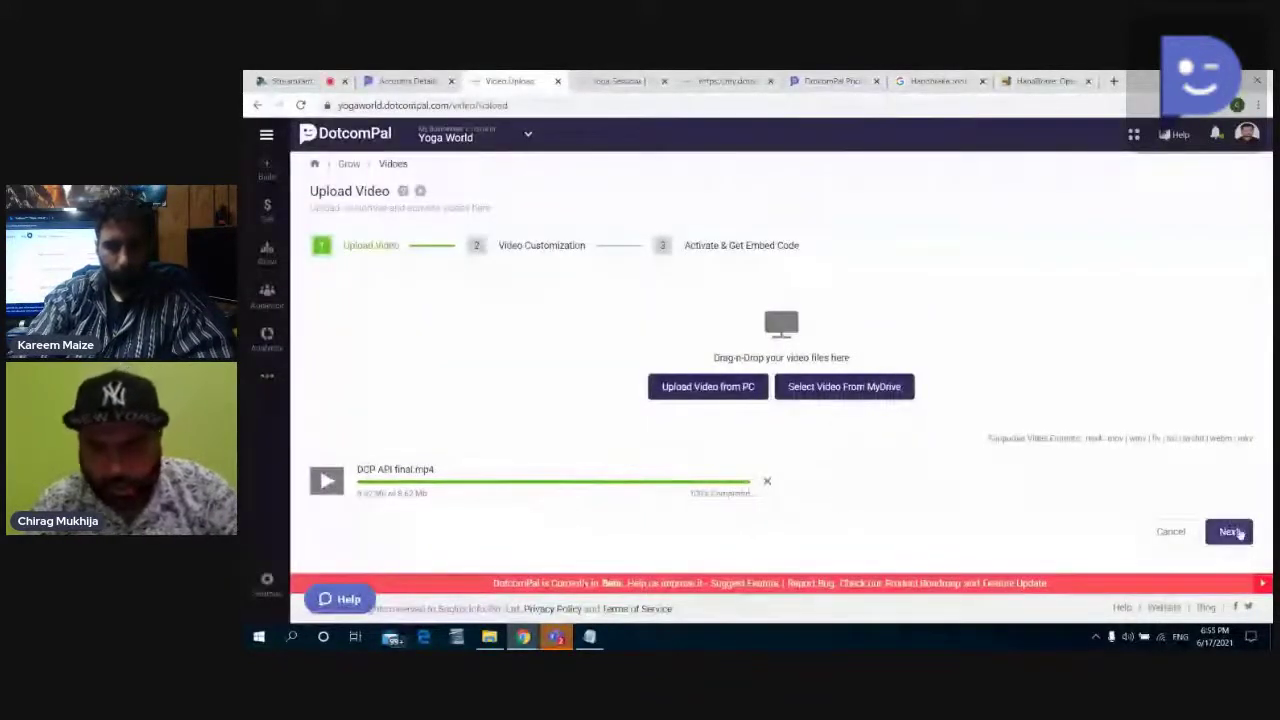
# Step: Retitle the video 'DotcomPal API final' and open its player customization settings
pyautogui.click(1232, 532)
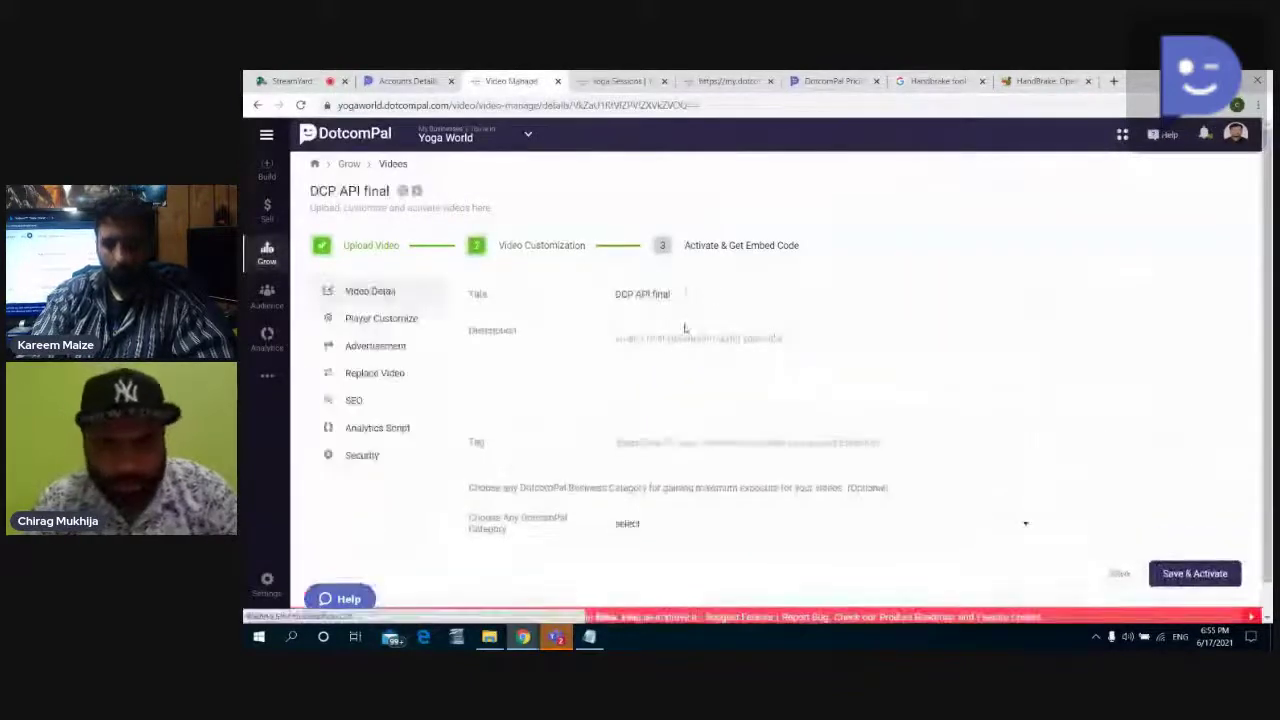
pyautogui.doubleClick(624, 294)
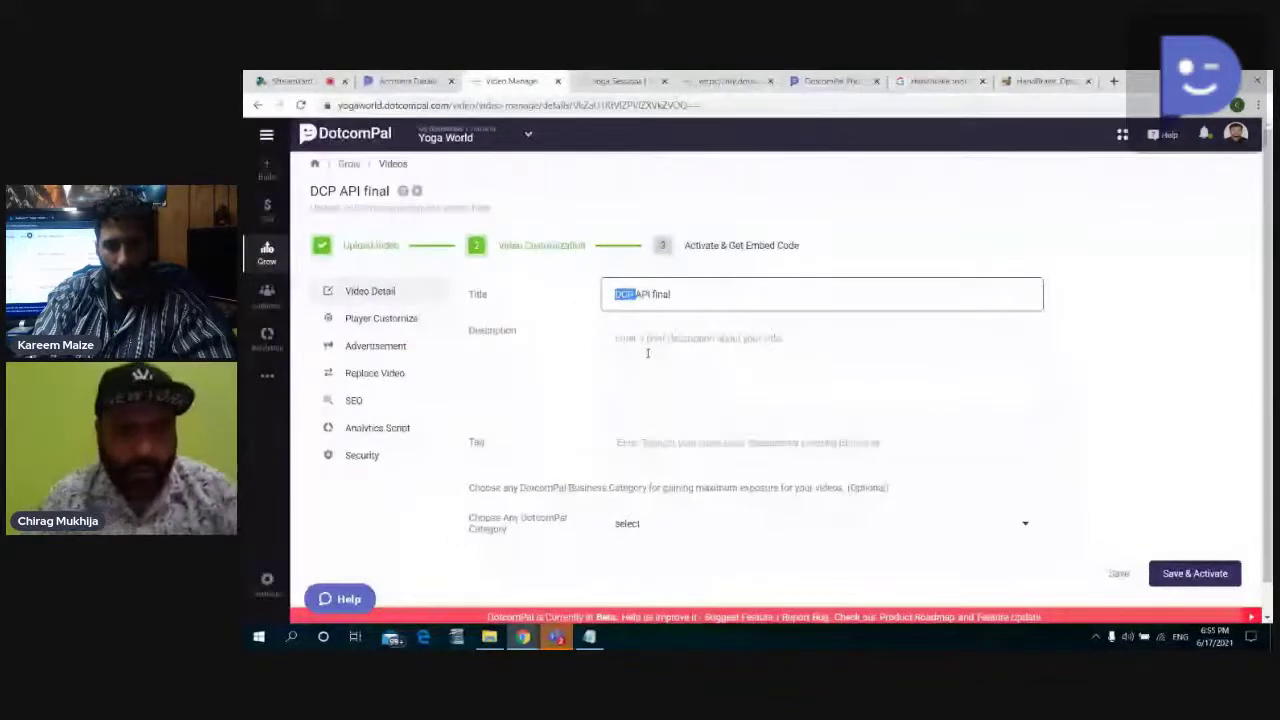
pyautogui.write('DotcomPal')
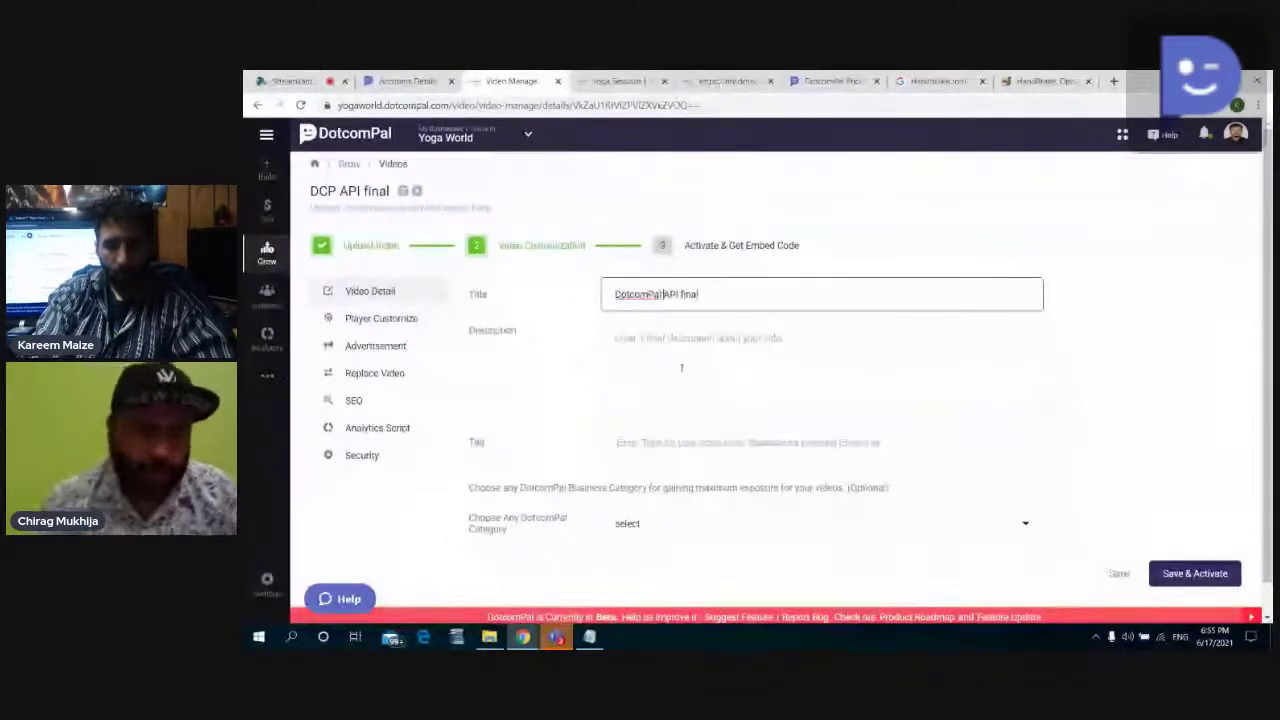
pyautogui.click(692, 338)
pyautogui.scroll(-1, 692, 345)
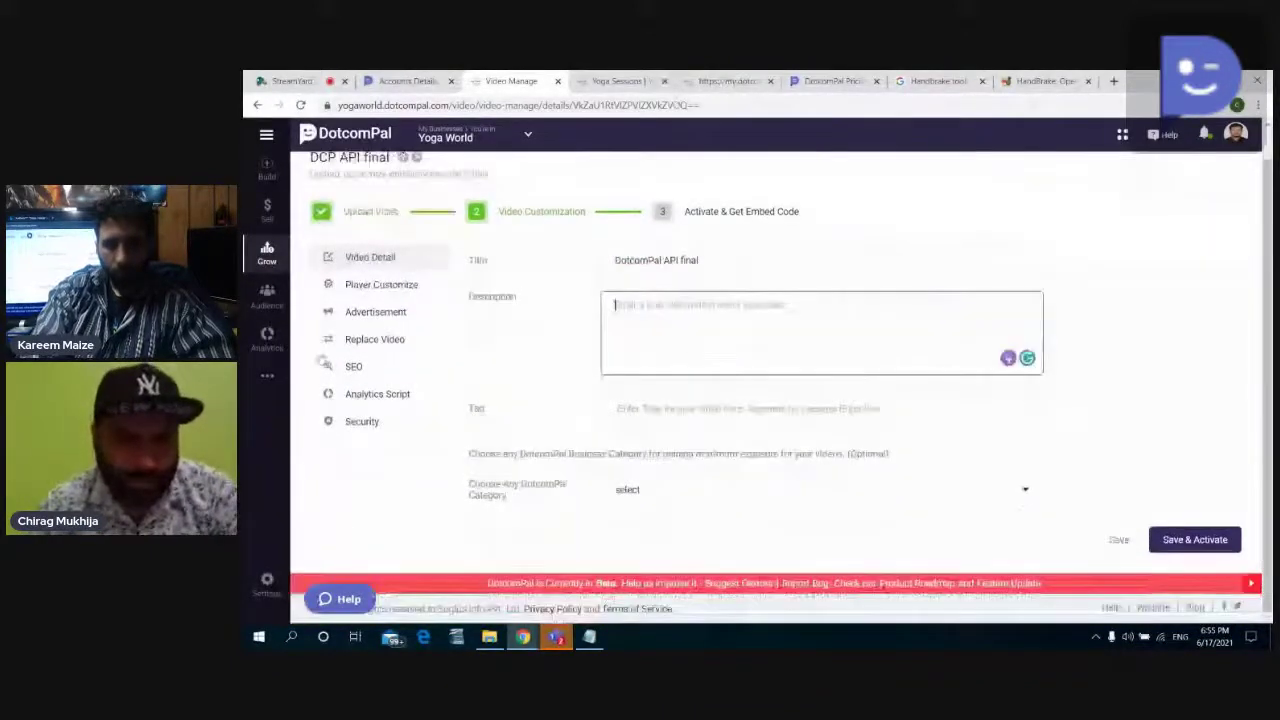
pyautogui.click(400, 287)
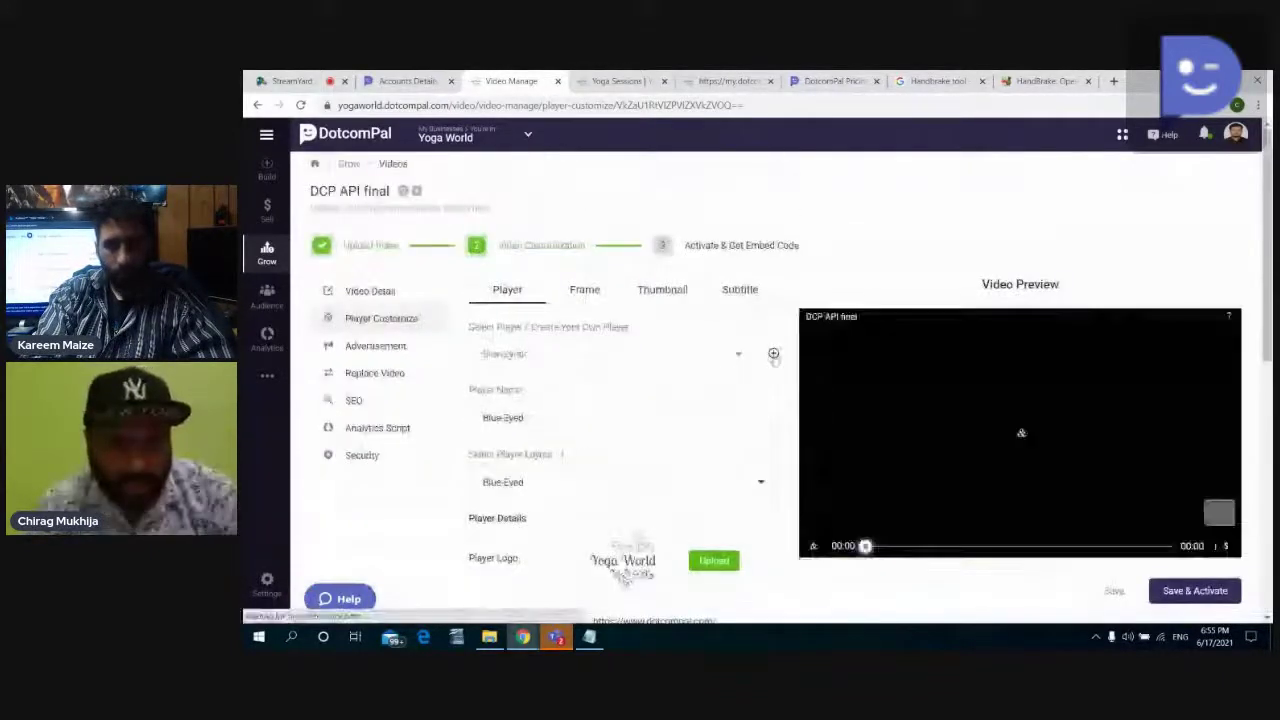
pyautogui.scroll(-2, 785, 340)
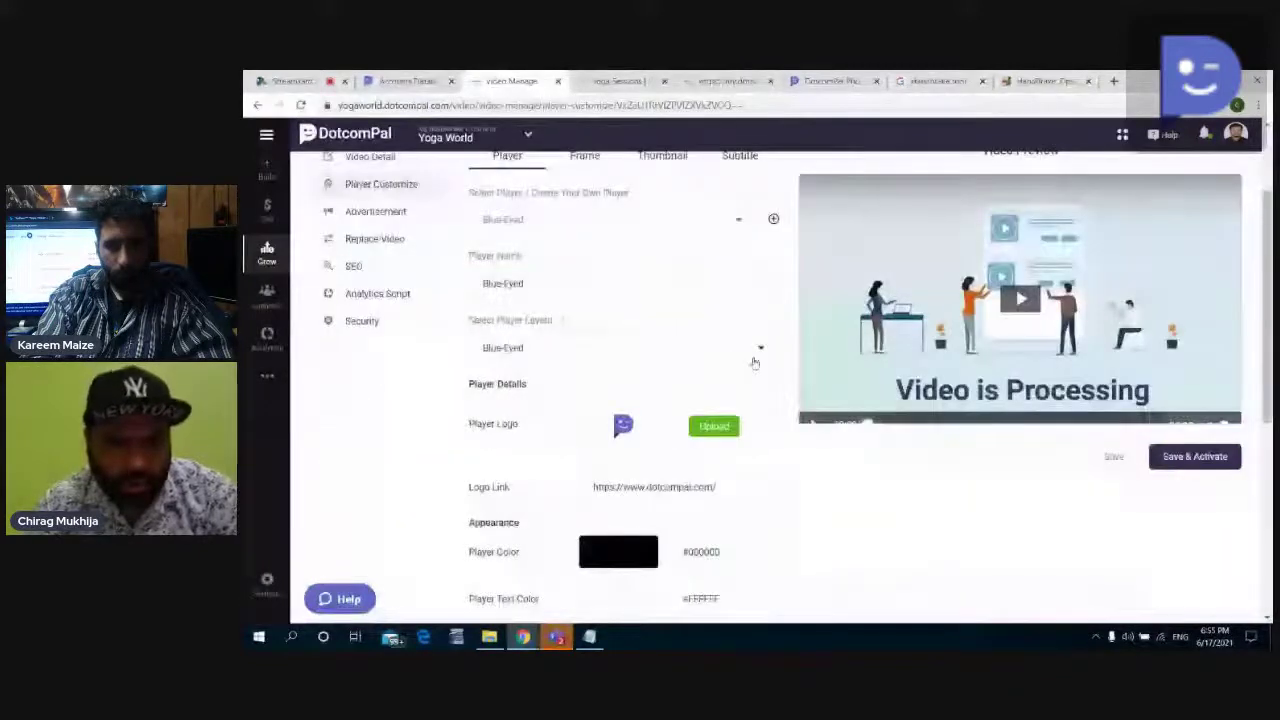
pyautogui.scroll(-1, 755, 363)
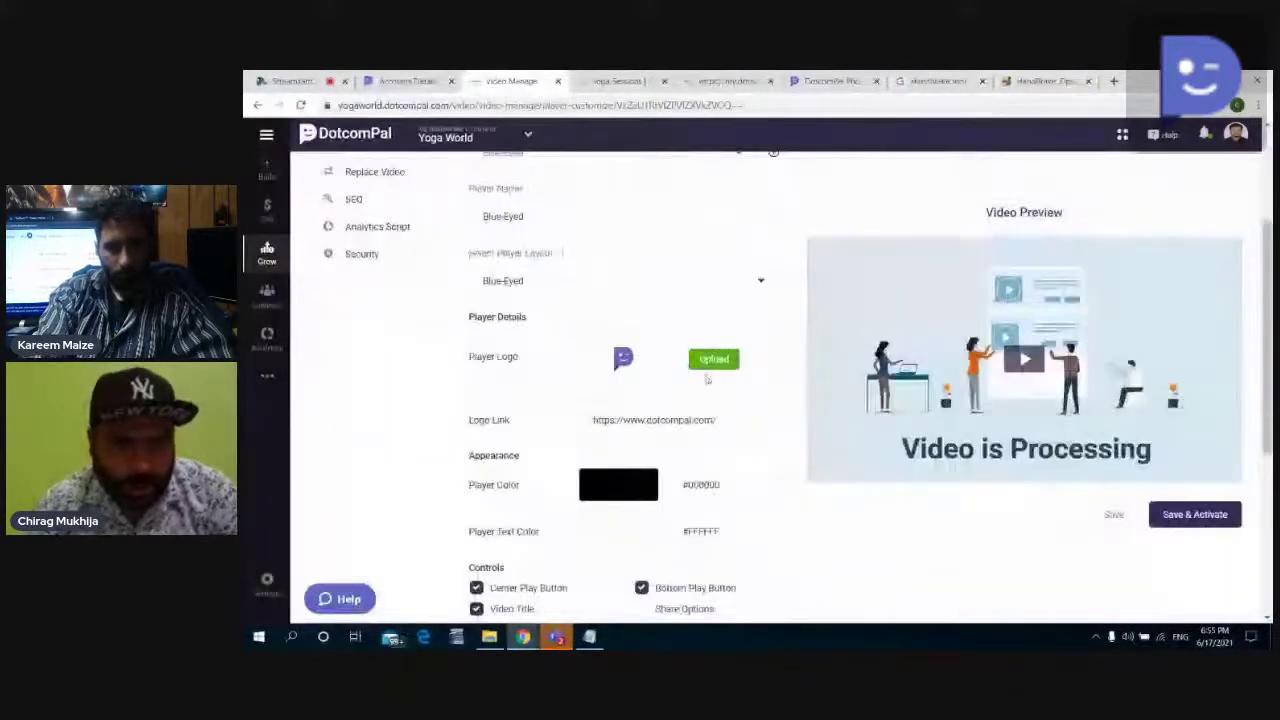
pyautogui.scroll(2, 706, 378)
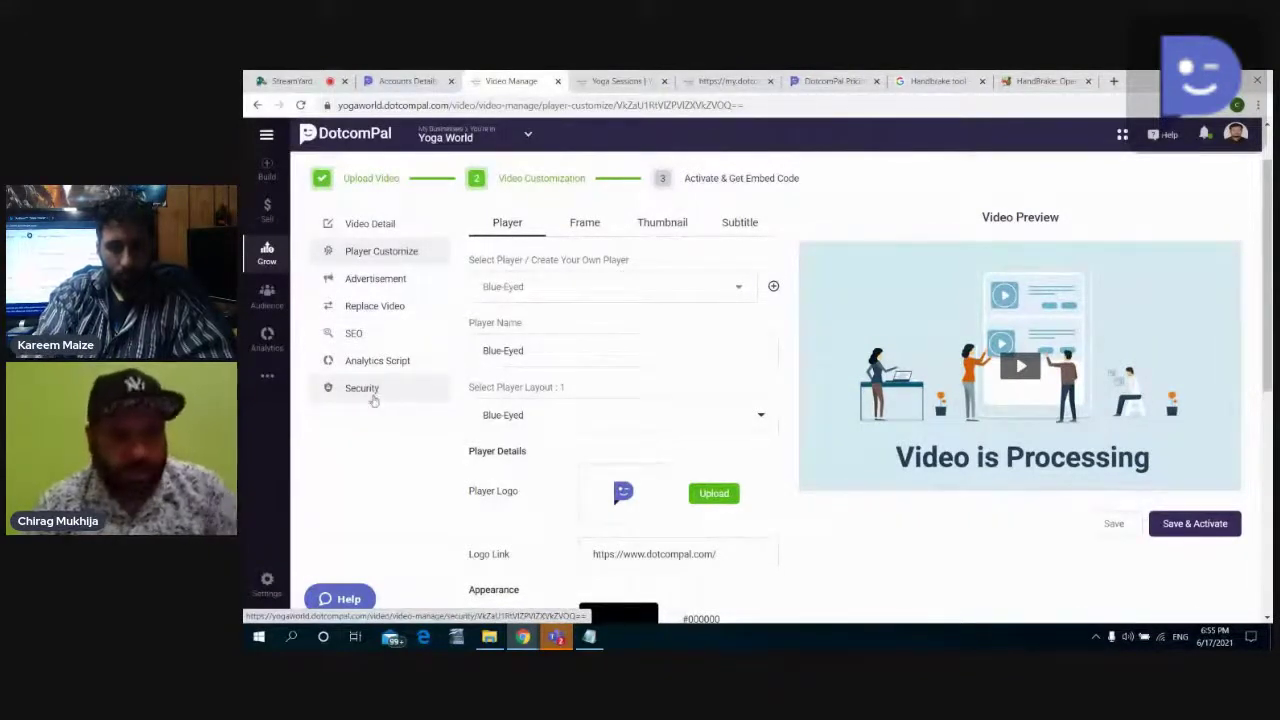
pyautogui.scroll(-2, 651, 457)
pyautogui.scroll(-3, 651, 449)
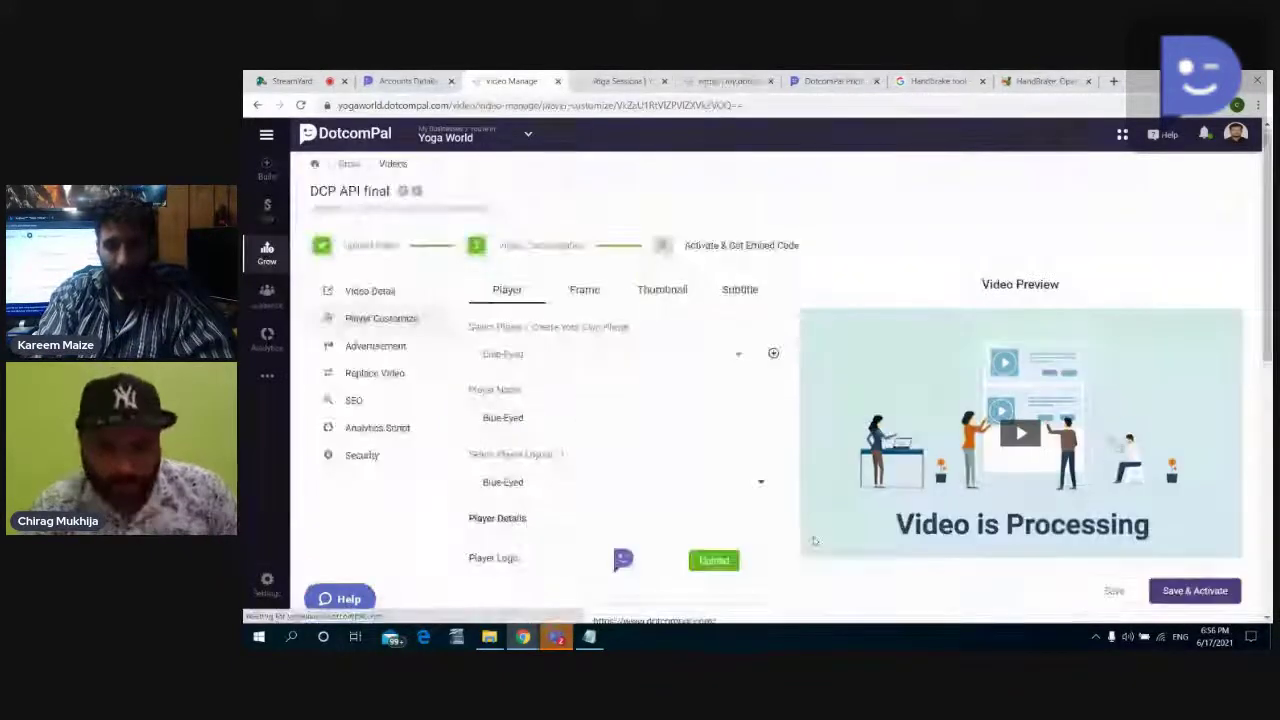
pyautogui.scroll(-3, 1000, 534)
pyautogui.scroll(-3, 1046, 555)
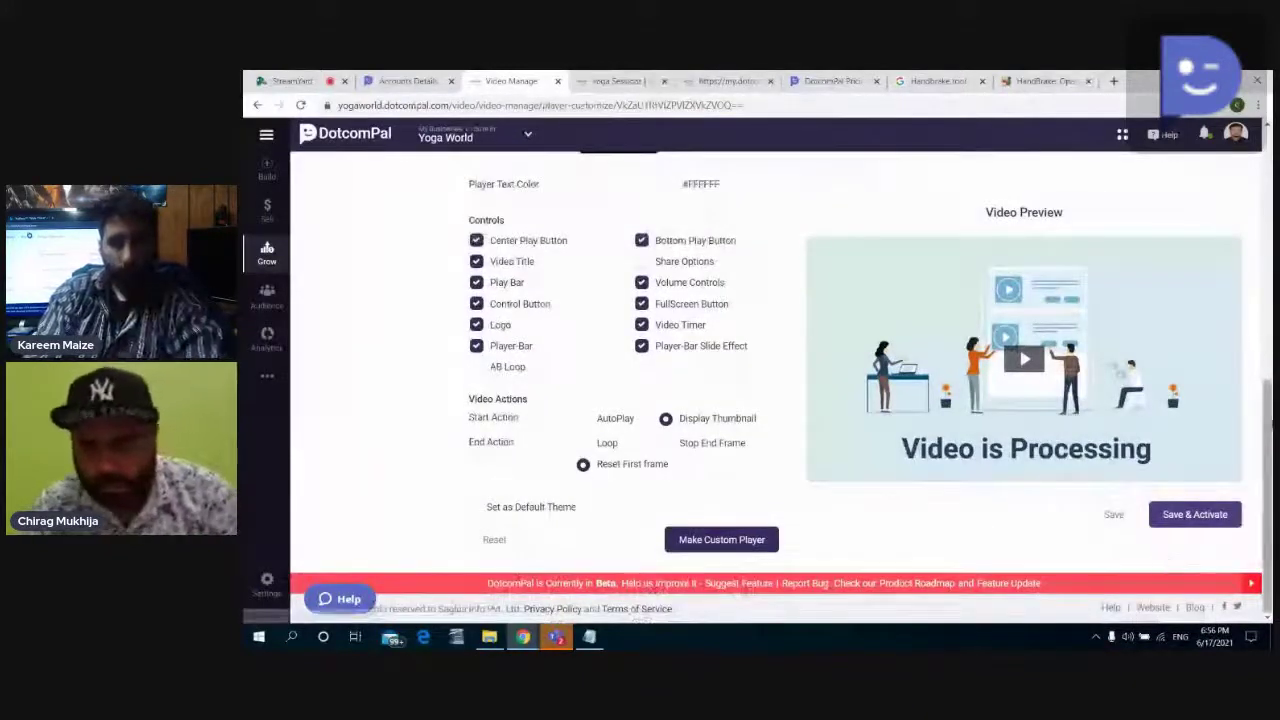
pyautogui.scroll(1, 760, 400)
pyautogui.scroll(-1, 780, 400)
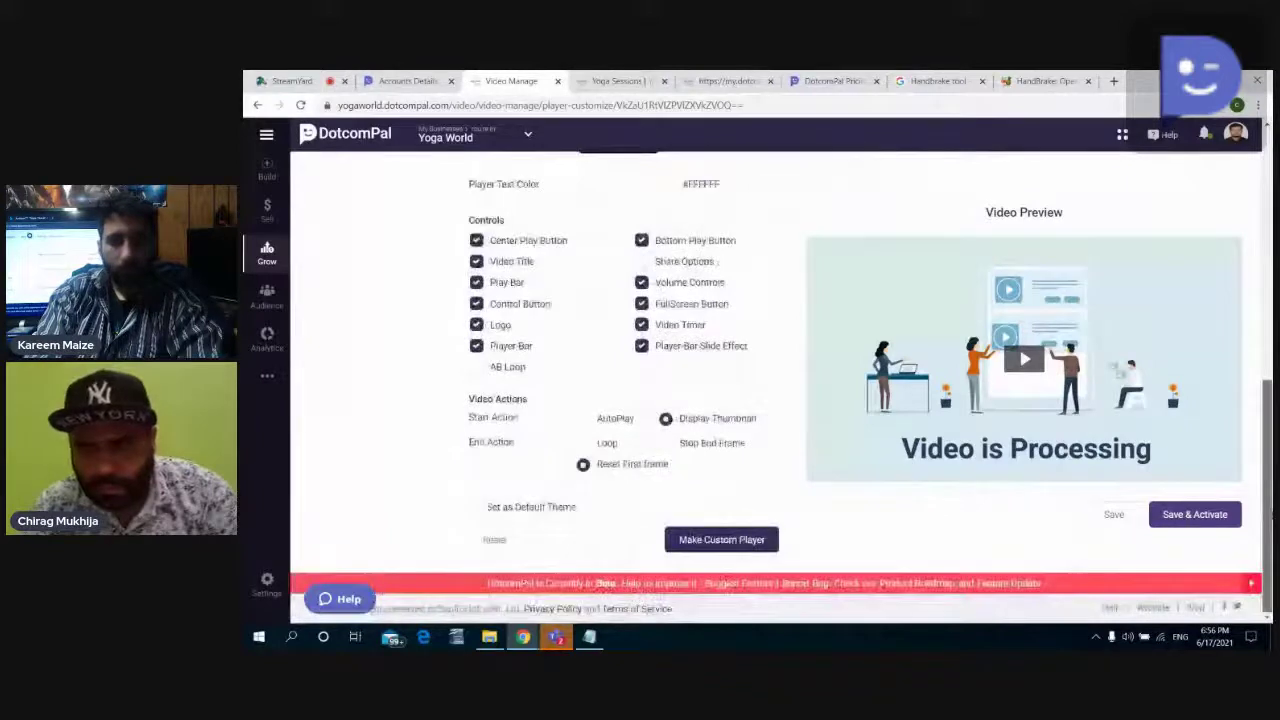
pyautogui.click(1192, 516)
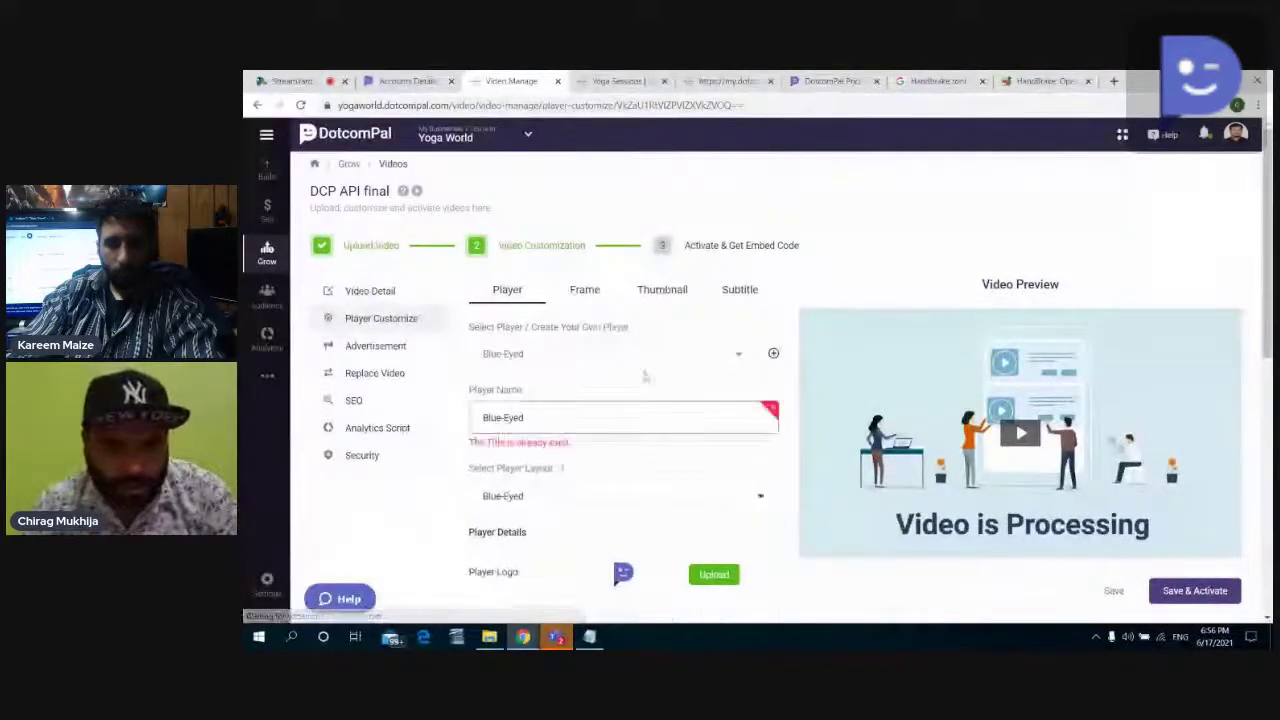
# Step: Replace the duplicate player name with 'Test' and save the custom player
pyautogui.doubleClick(550, 405)
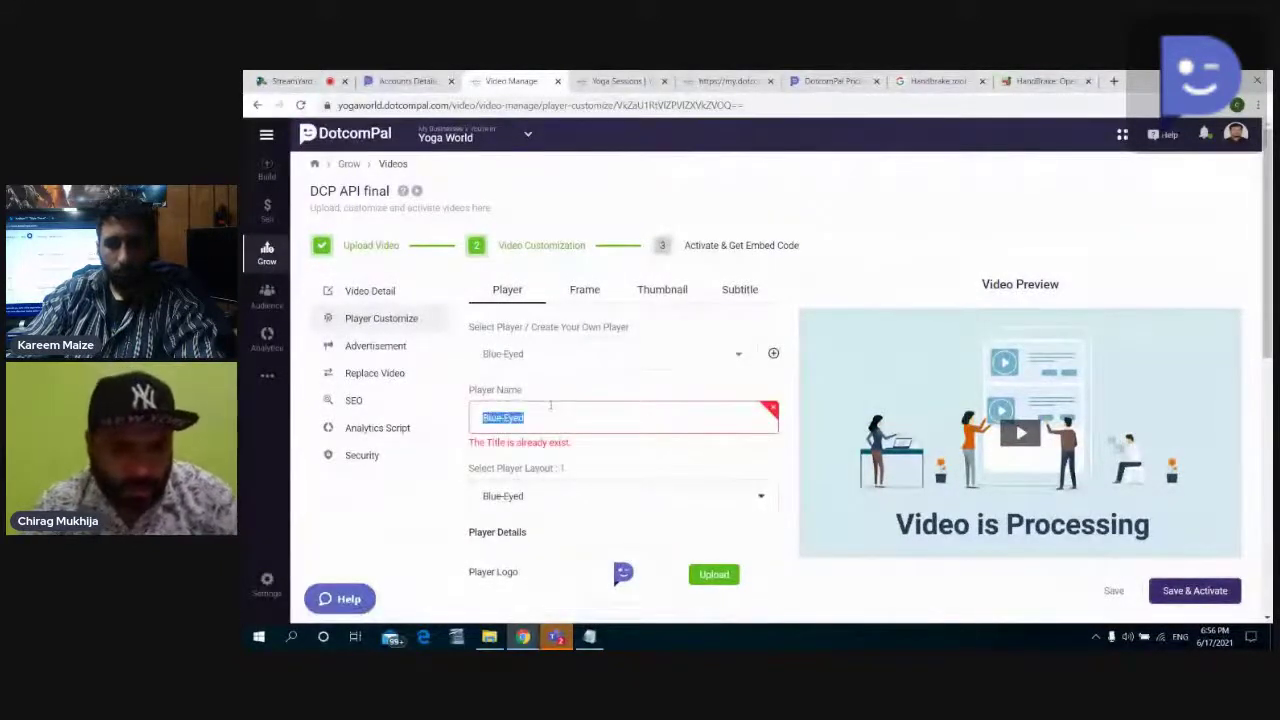
pyautogui.write('Test')
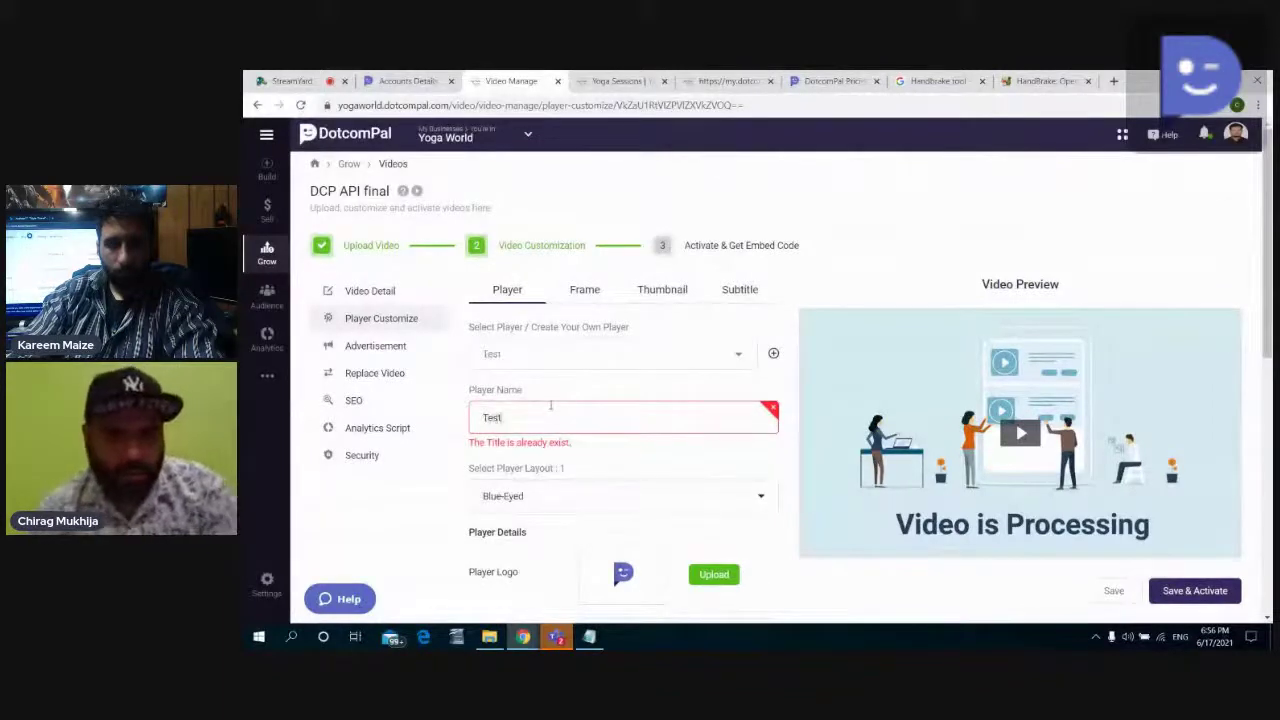
pyautogui.scroll(-3, 680, 415)
pyautogui.scroll(-2, 680, 410)
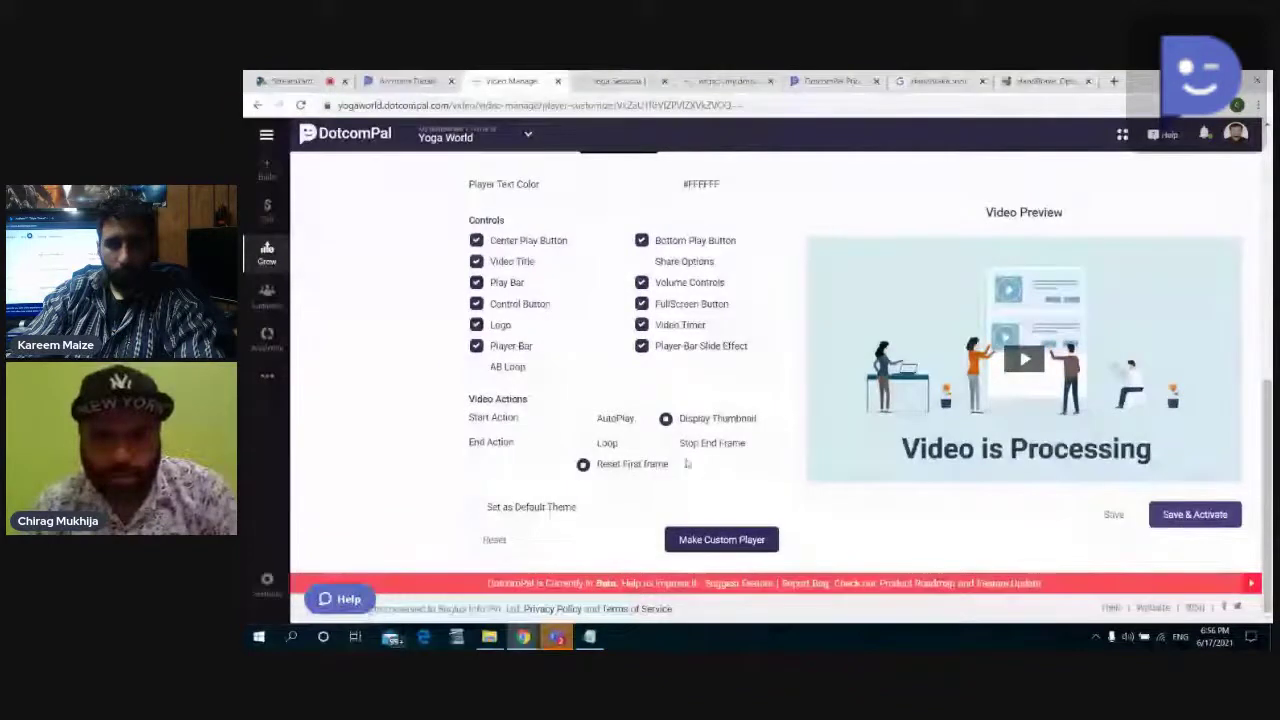
pyautogui.scroll(5, 687, 465)
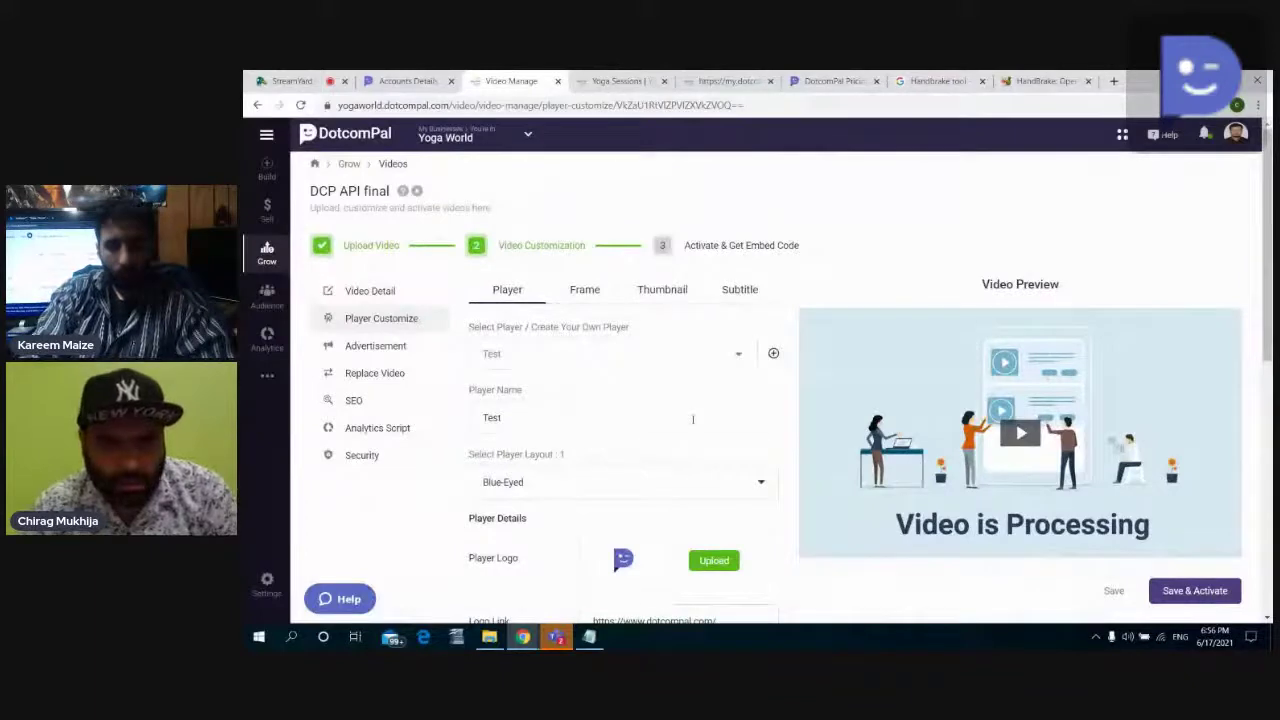
# Step: Review the video's Publish & Activate embed code and bring up its shareable video URL
pyautogui.scroll(-4, 692, 419)
pyautogui.scroll(-2, 692, 422)
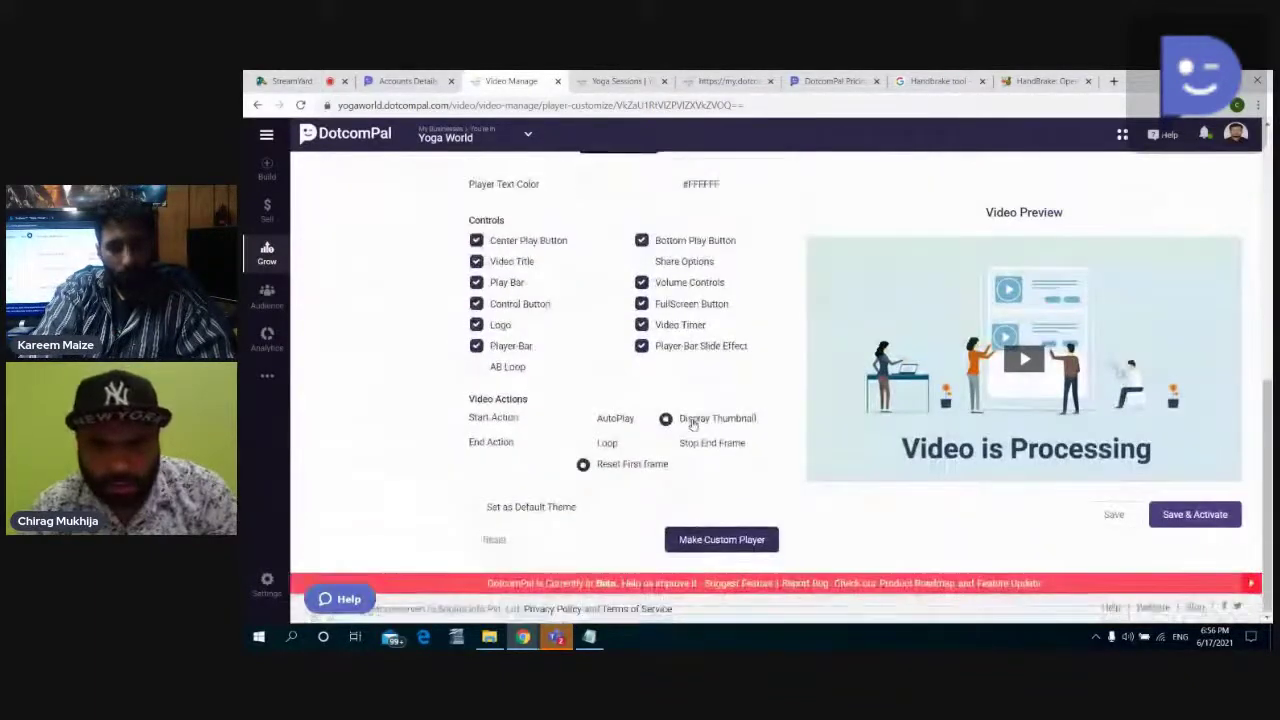
pyautogui.scroll(2, 751, 557)
pyautogui.scroll(5, 720, 494)
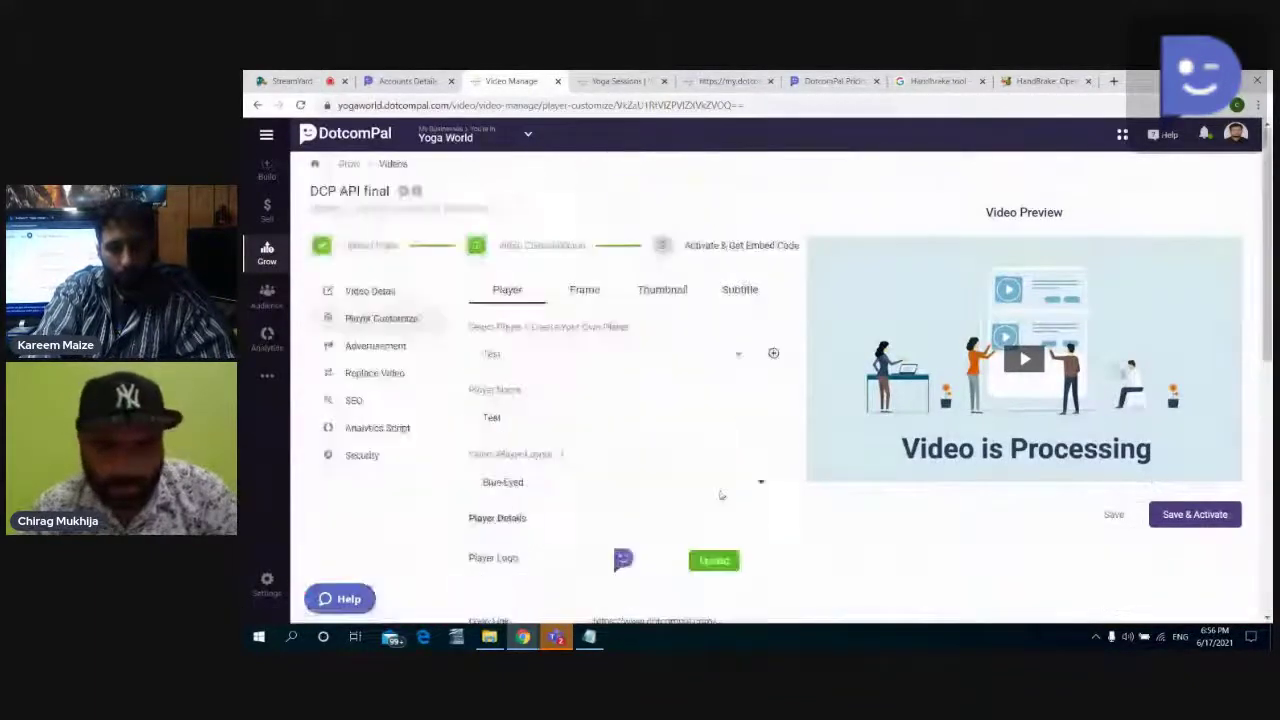
pyautogui.click(575, 418)
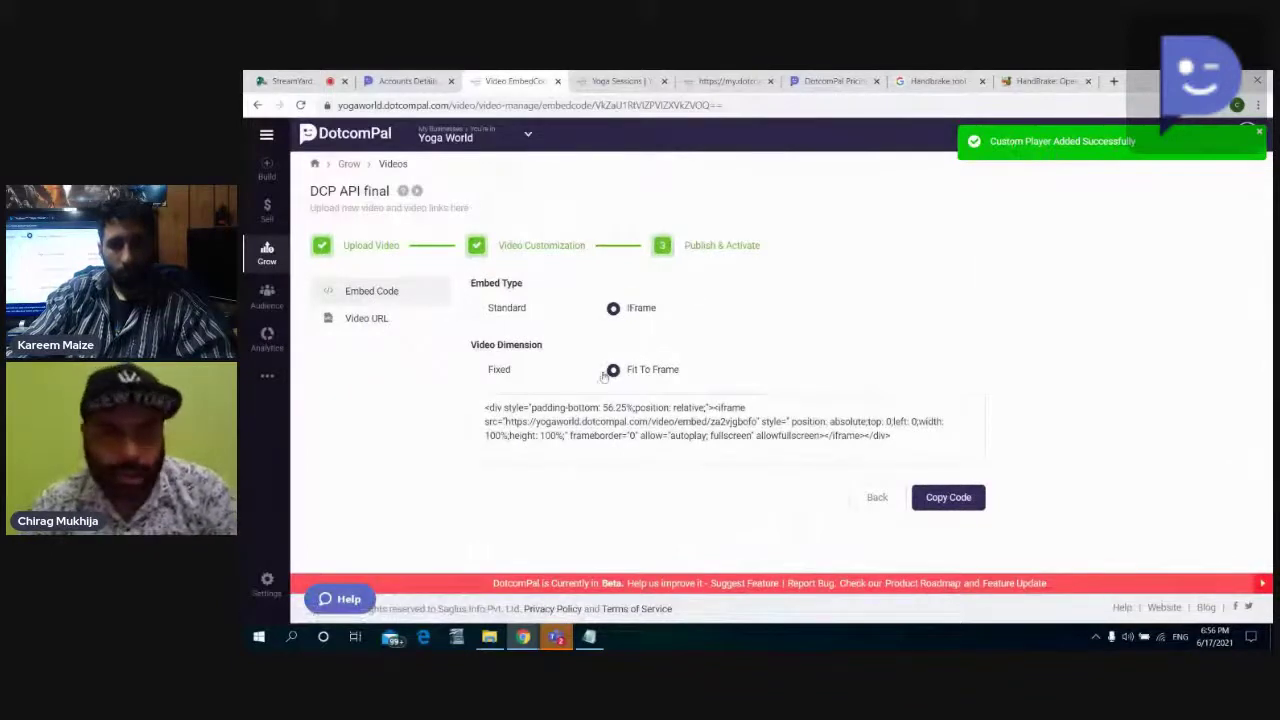
pyautogui.click(398, 320)
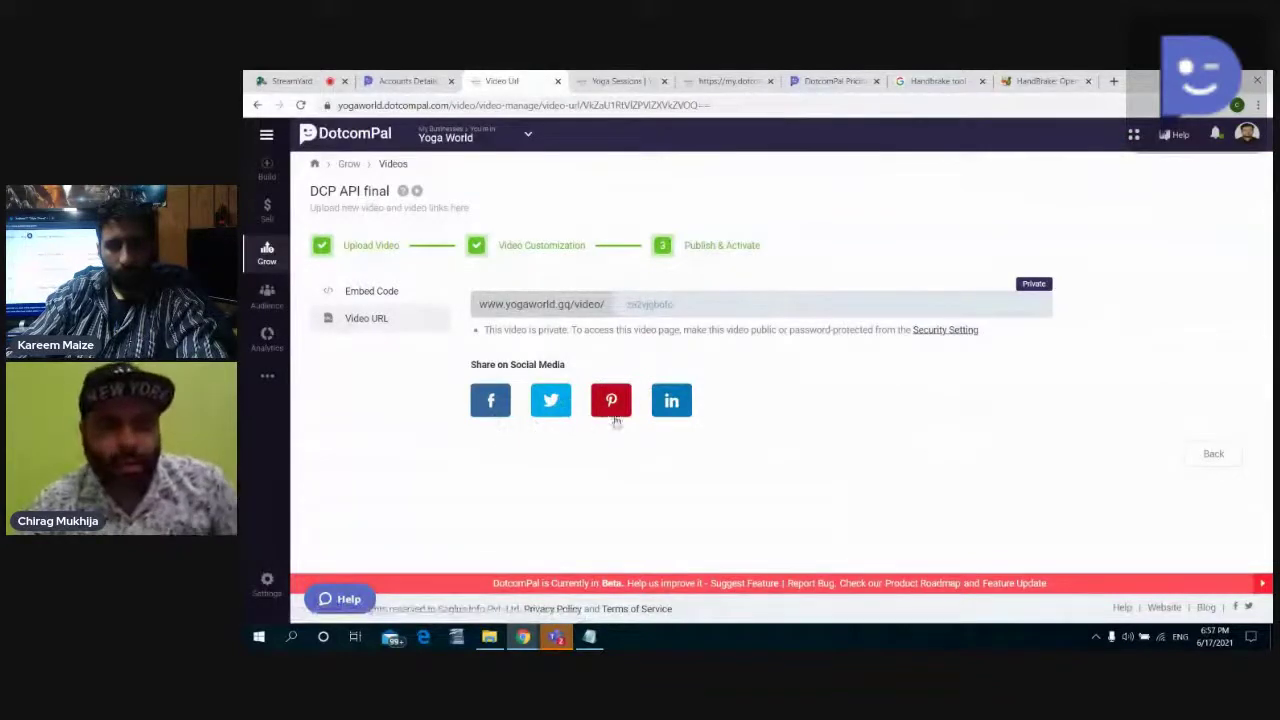
# Step: Open All Campaigns via the Grow icon, now counting 35 campaigns
pyautogui.click(270, 252)
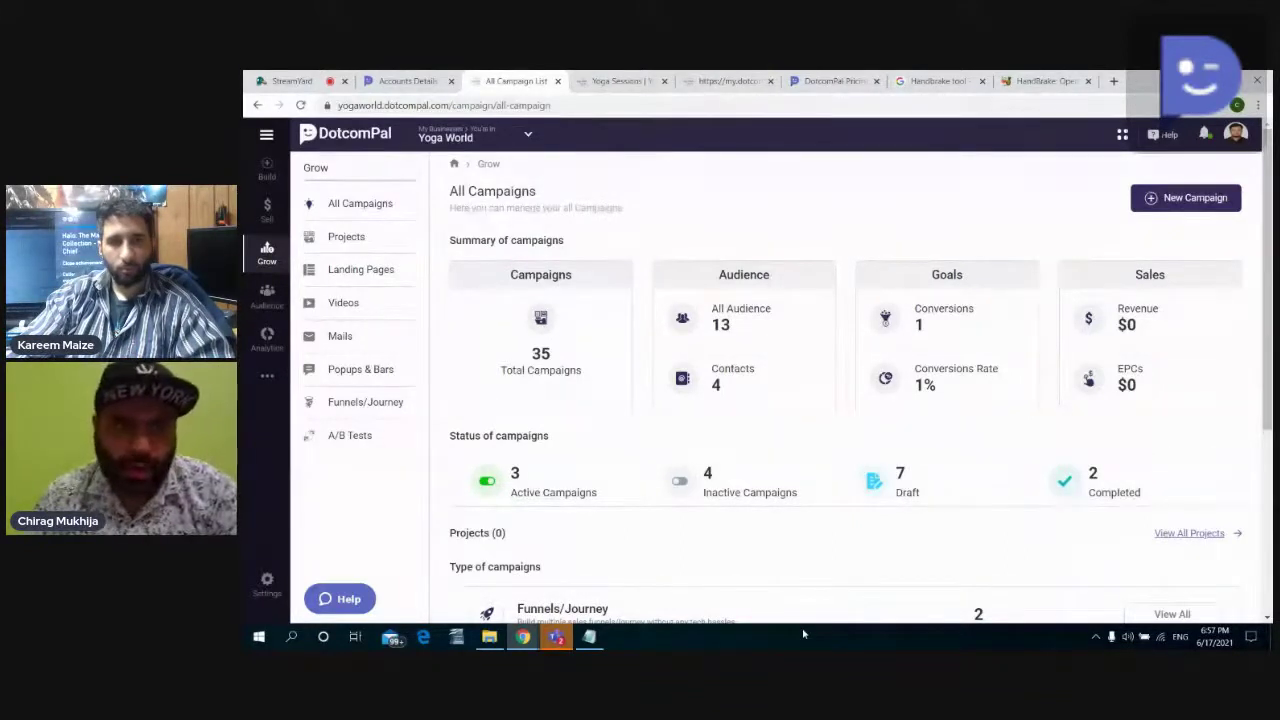
# Step: Switch to the StreamYard broadcast studio browser tab
pyautogui.click(291, 81)
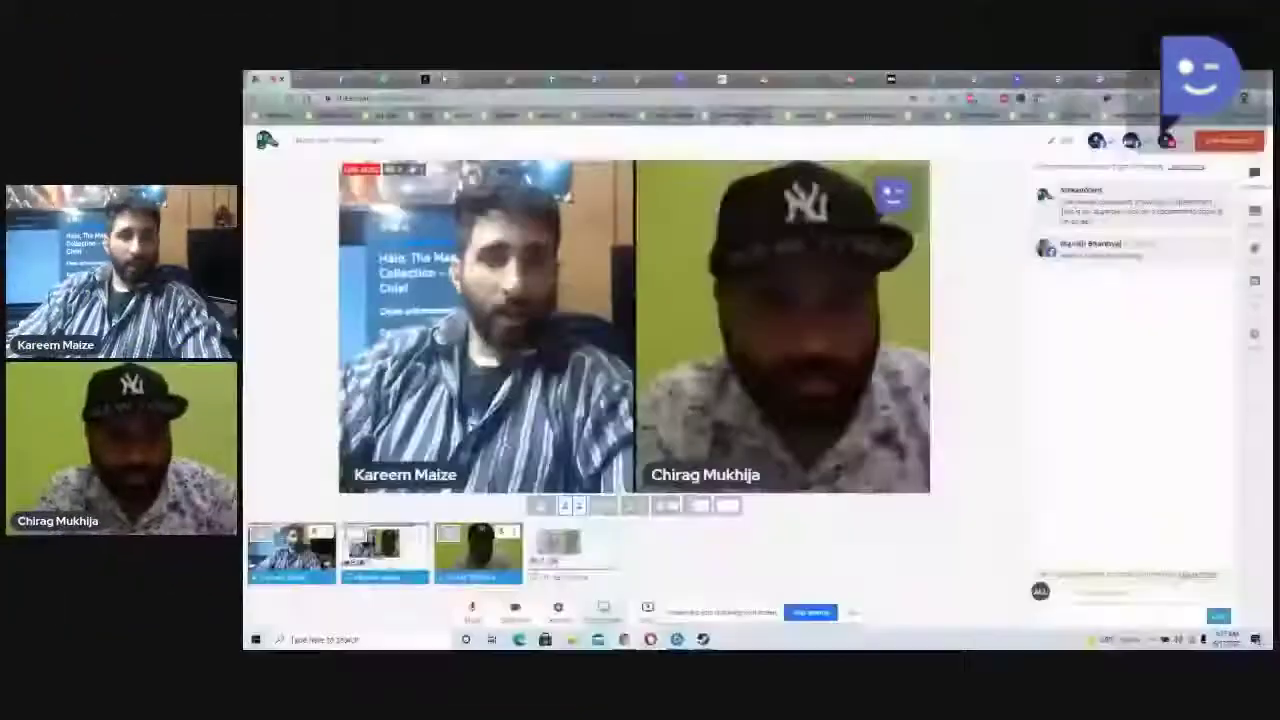
# Step: Switch back to the DotcomPal dashboard showing 53 visits and 6 contacts
pyautogui.click(443, 79)
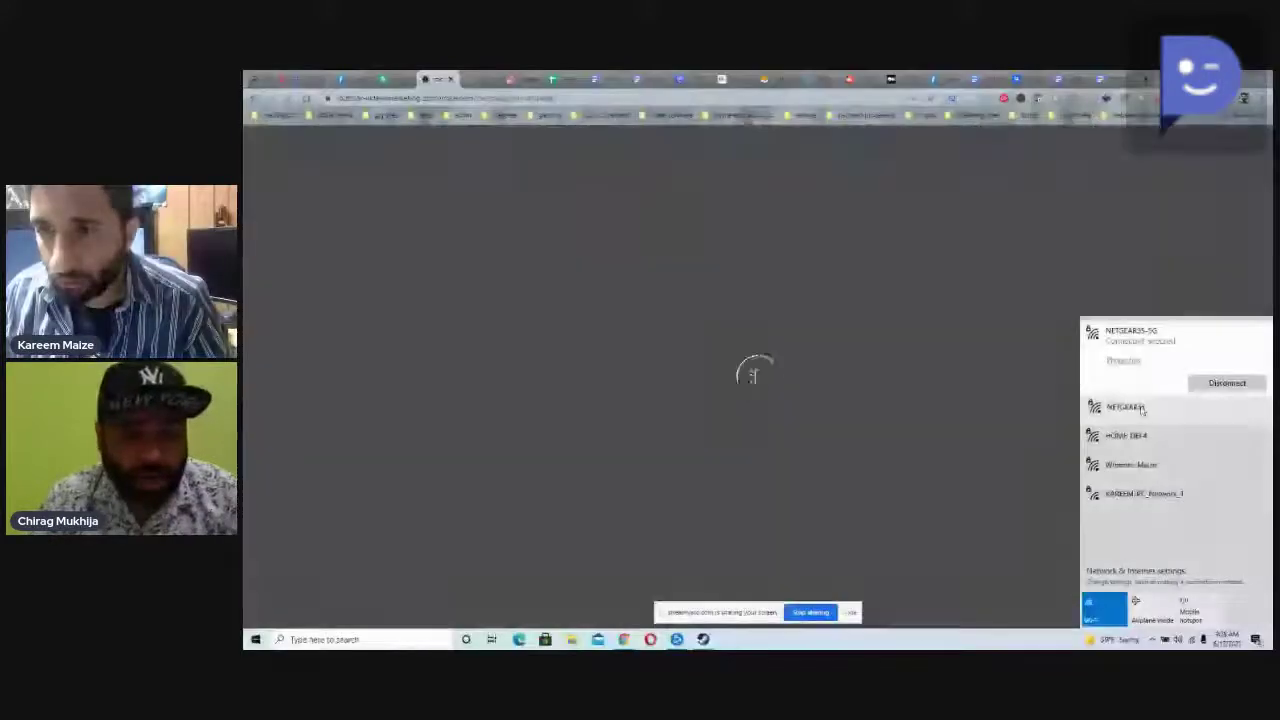
# Step: Dismiss the stray Wi-Fi panel and look through the landing pages list
pyautogui.click(1141, 408)
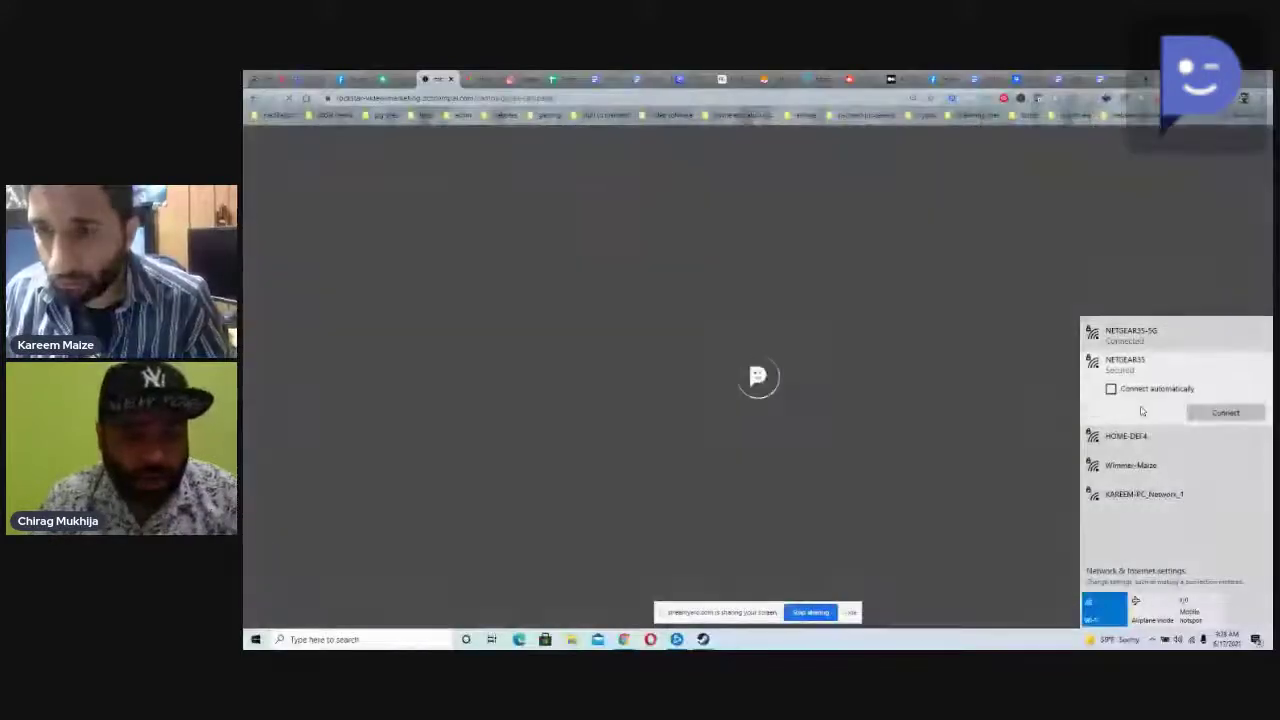
pyautogui.click(812, 328)
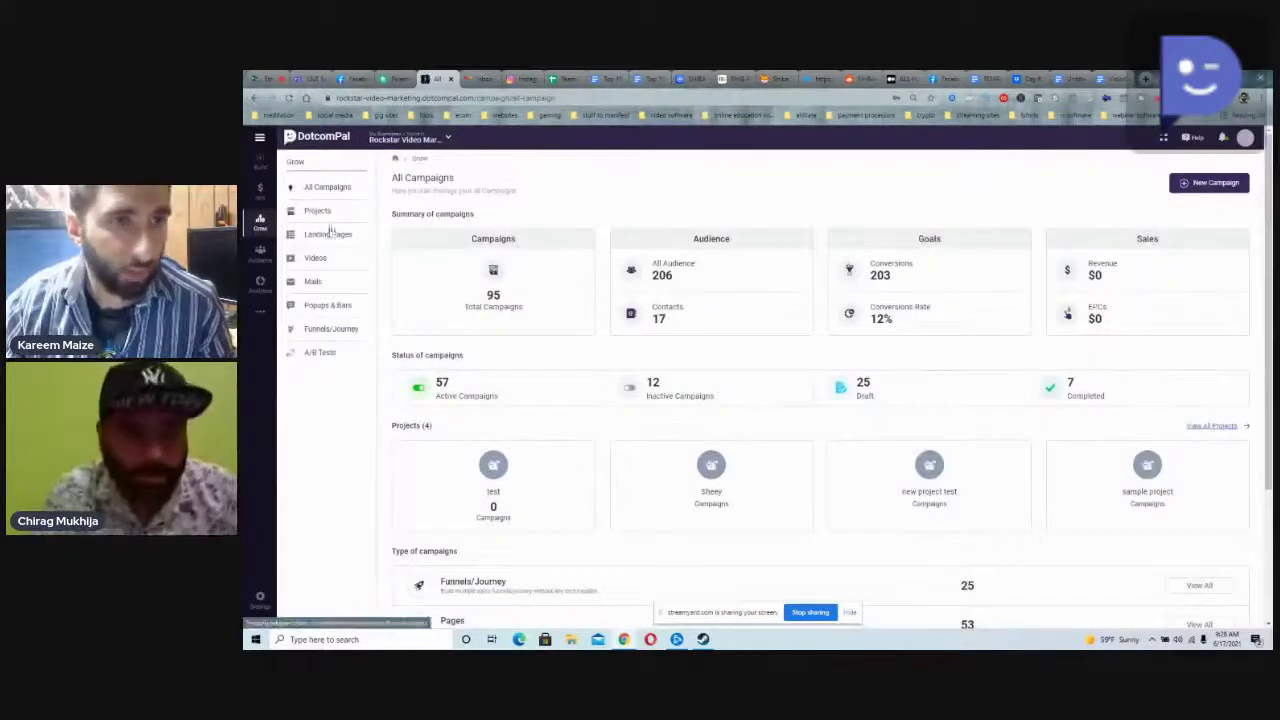
pyautogui.click(327, 234)
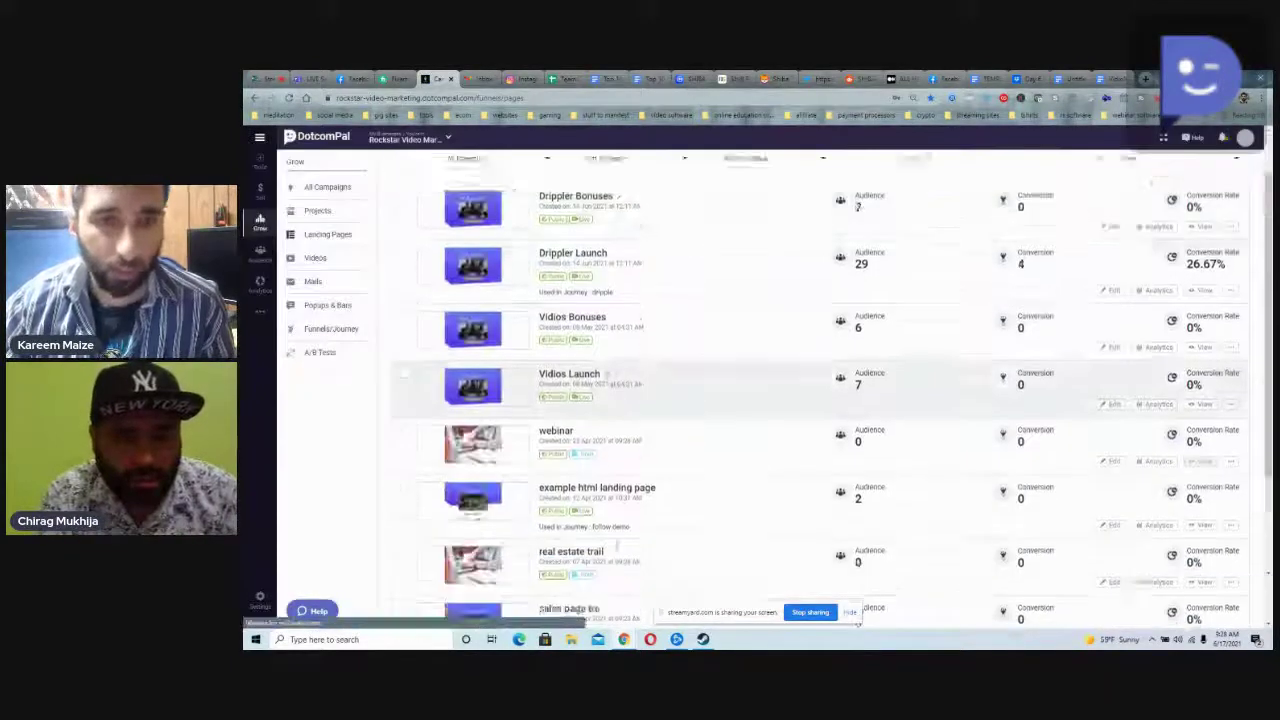
pyautogui.scroll(-10, 640, 400)
pyautogui.scroll(10, 640, 400)
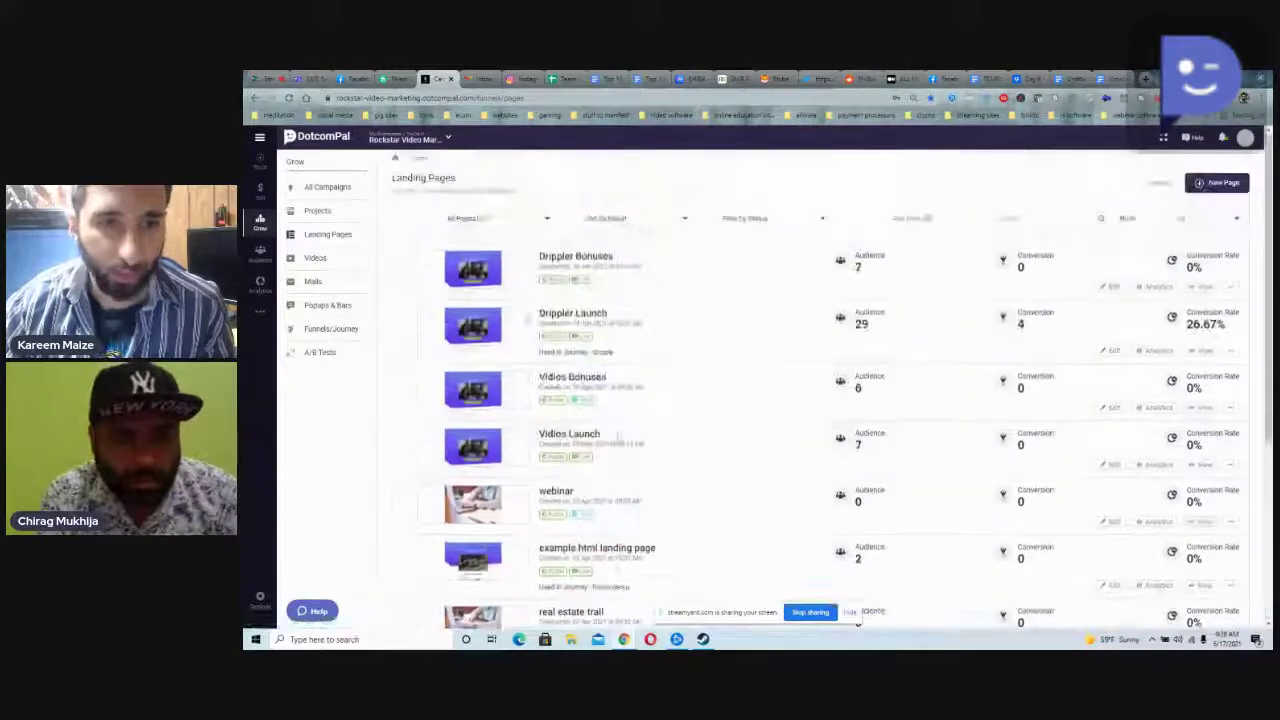
# Step: Browse the Videos and Mails lists, then go to the Build website section
pyautogui.click(318, 258)
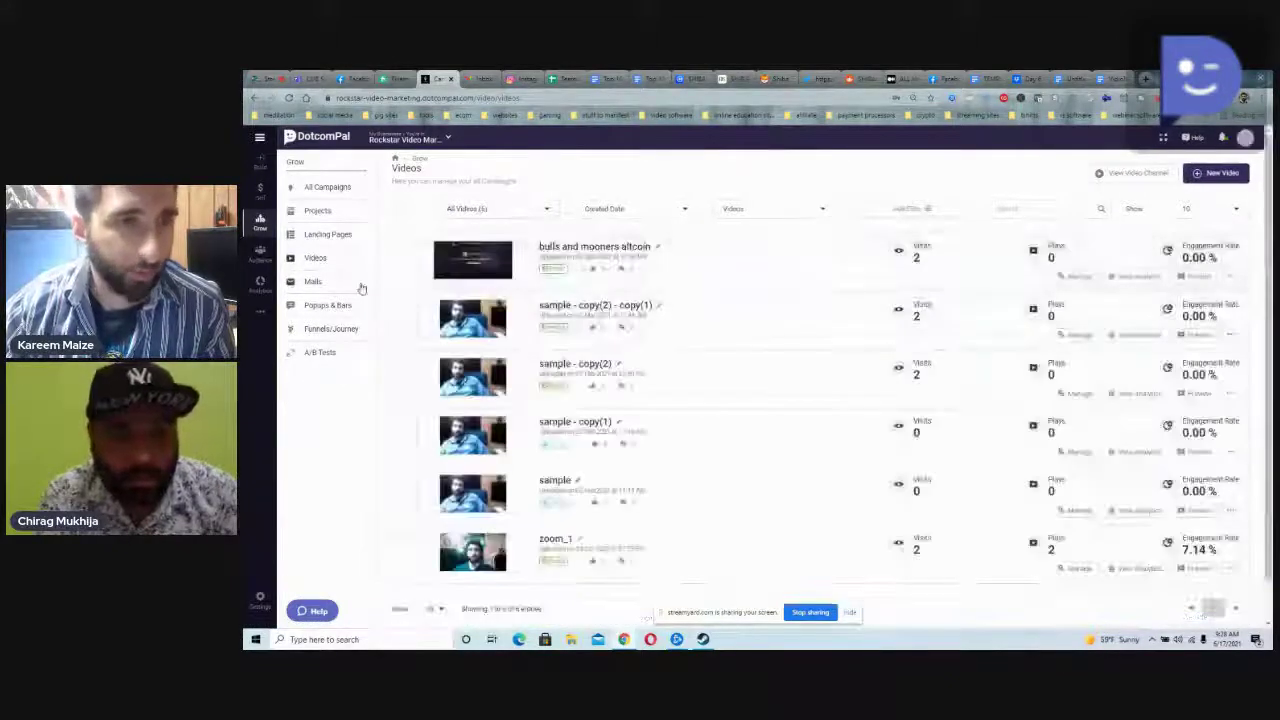
pyautogui.click(313, 281)
pyautogui.scroll(-5, 715, 365)
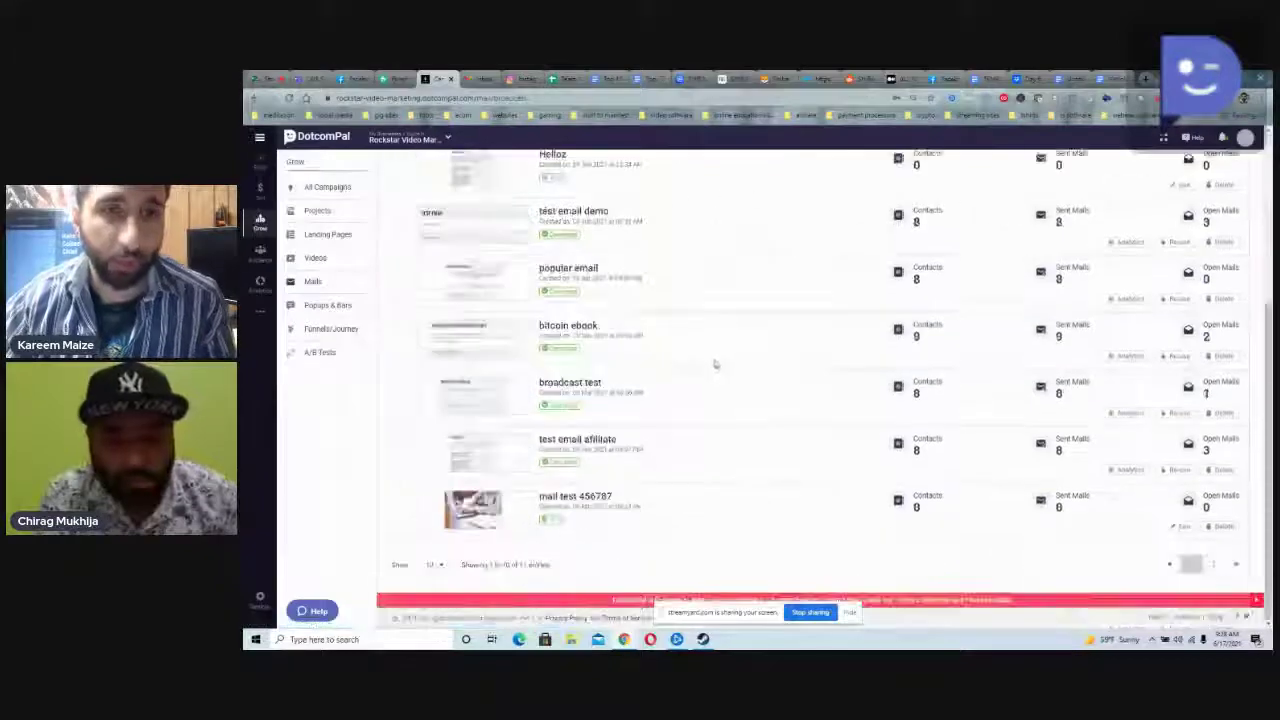
pyautogui.scroll(5, 715, 365)
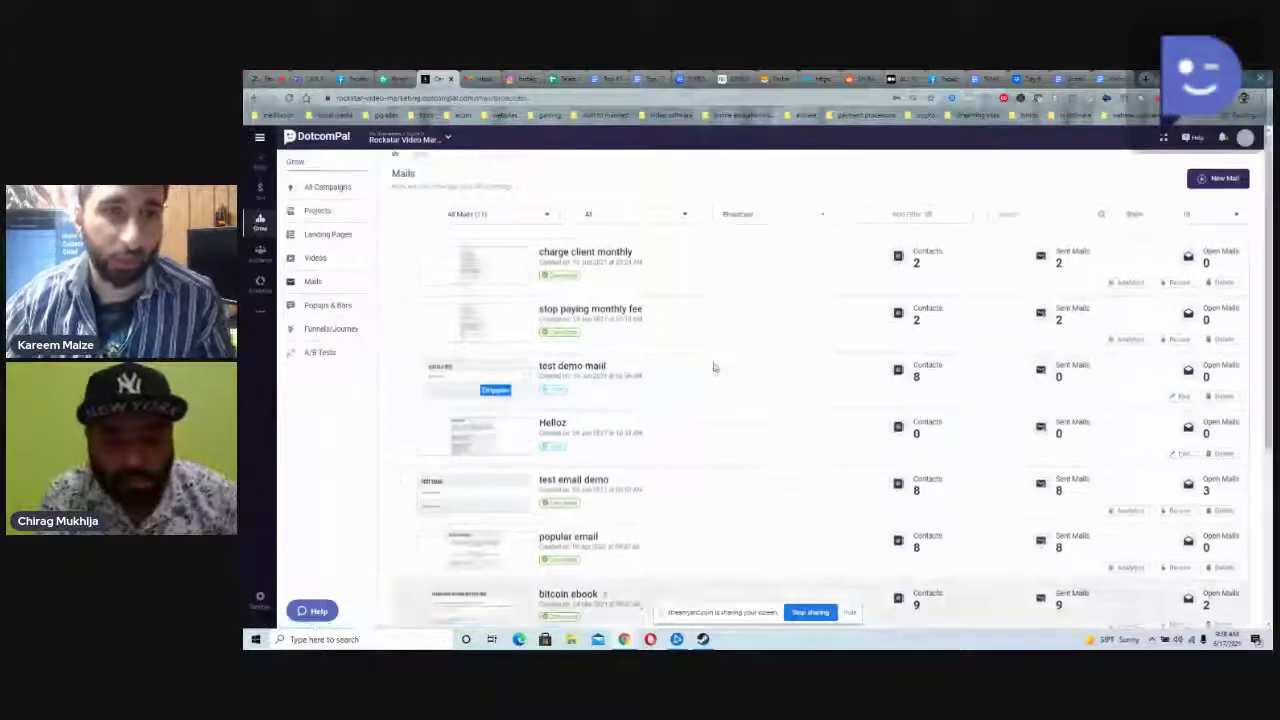
pyautogui.click(775, 297)
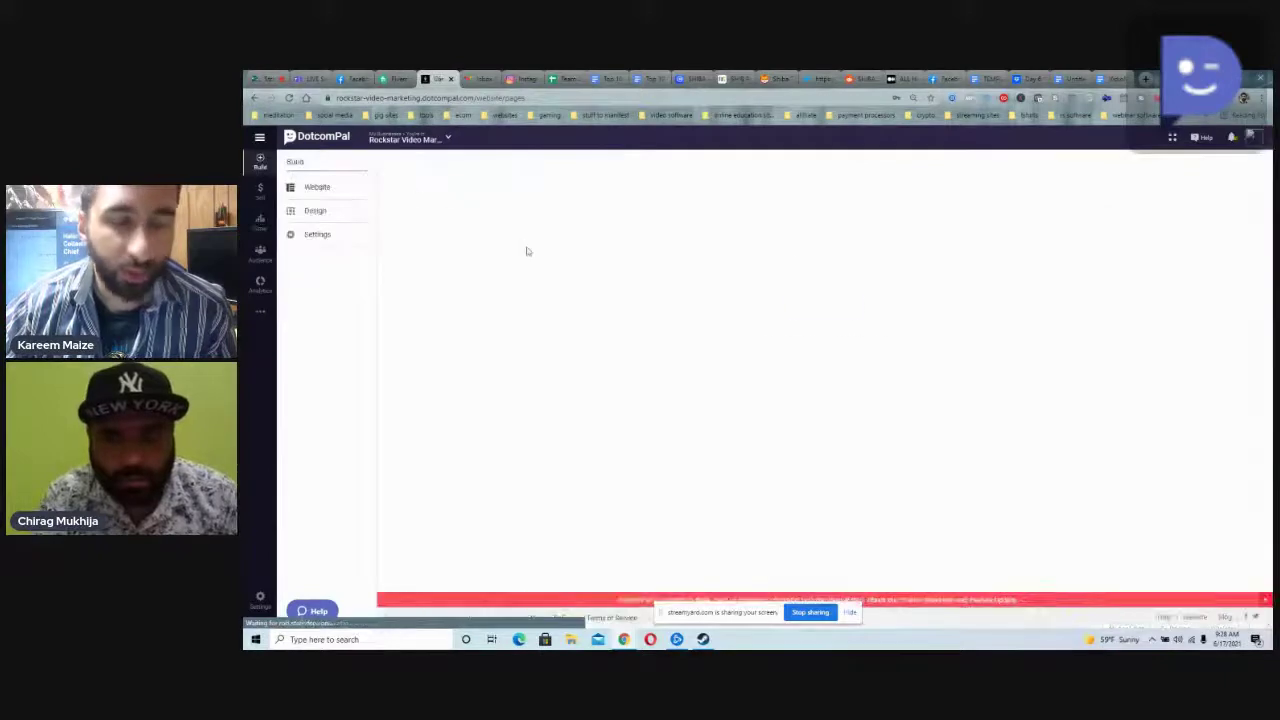
# Step: Browse the Setup A Site theme gallery, then open the seven Audience Segments
pyautogui.click(816, 310)
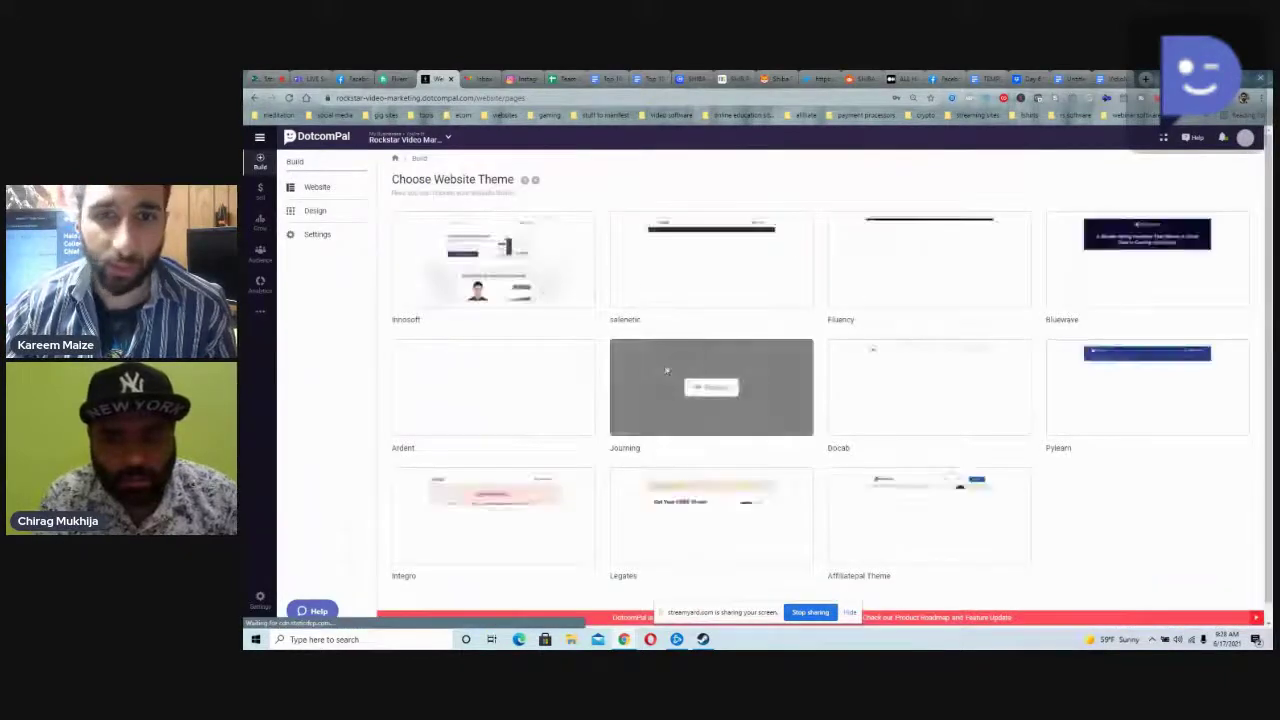
pyautogui.scroll(-1, 1012, 501)
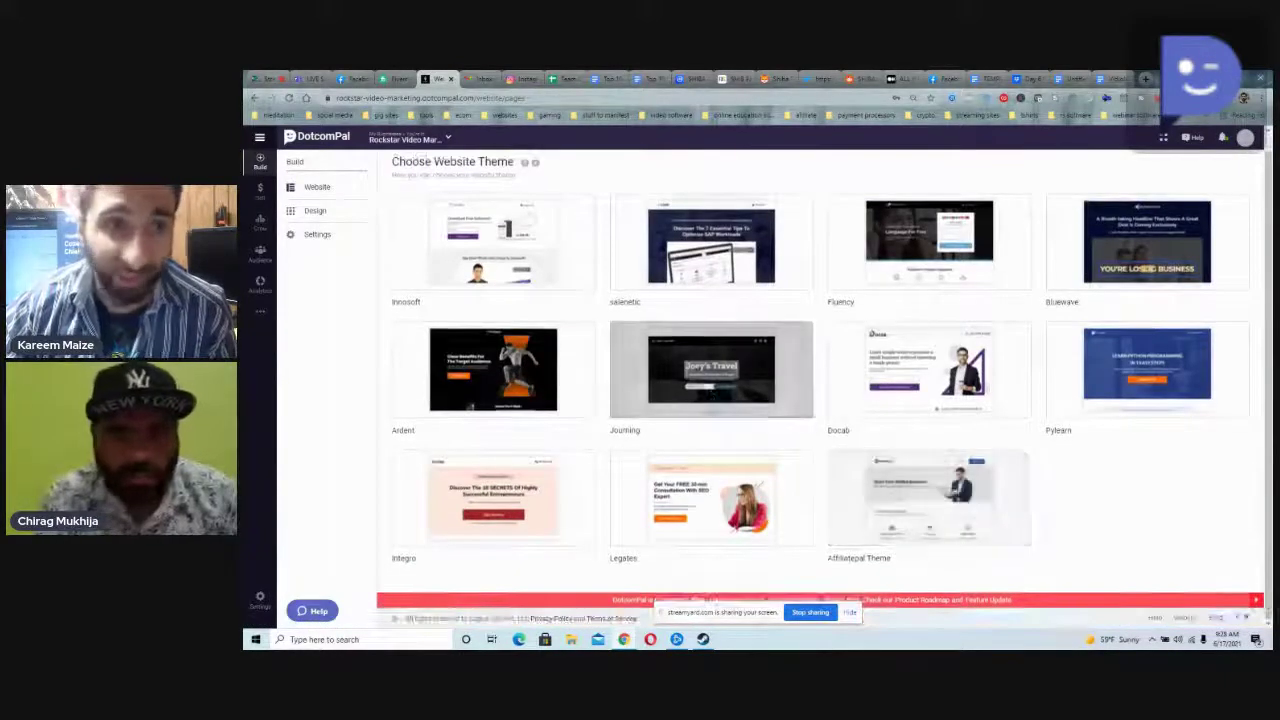
pyautogui.scroll(1, 520, 290)
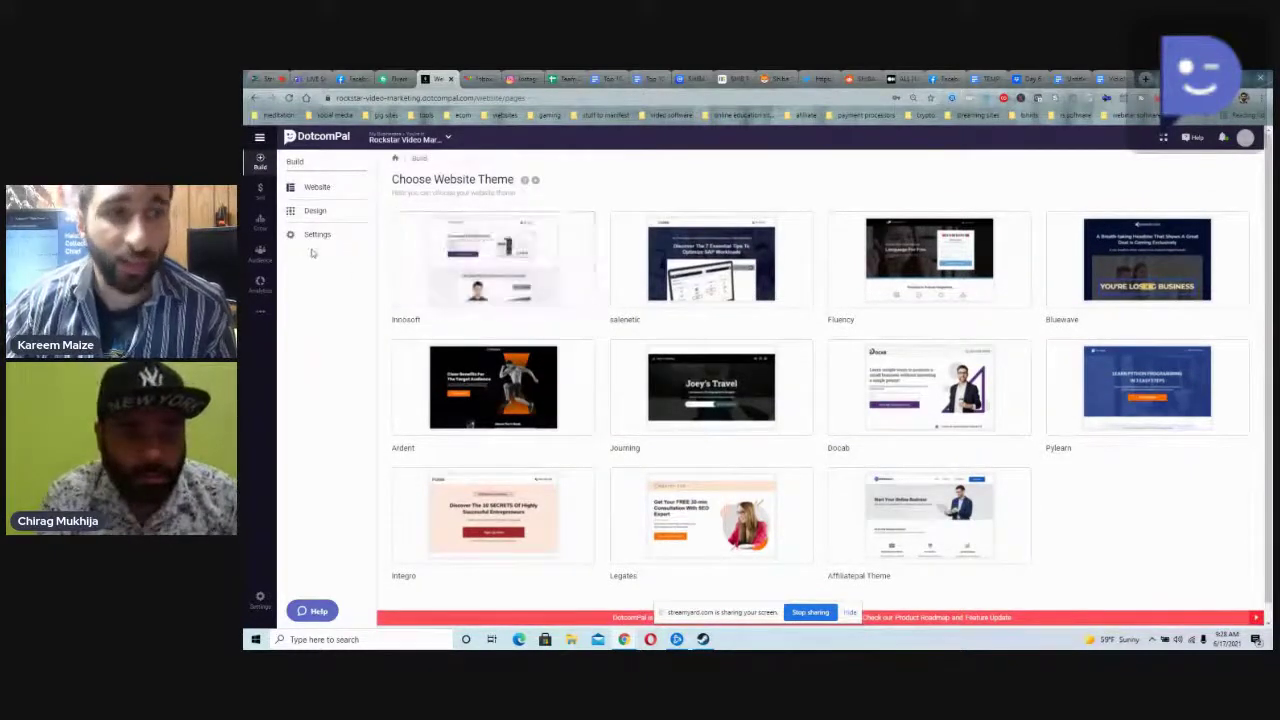
pyautogui.click(259, 254)
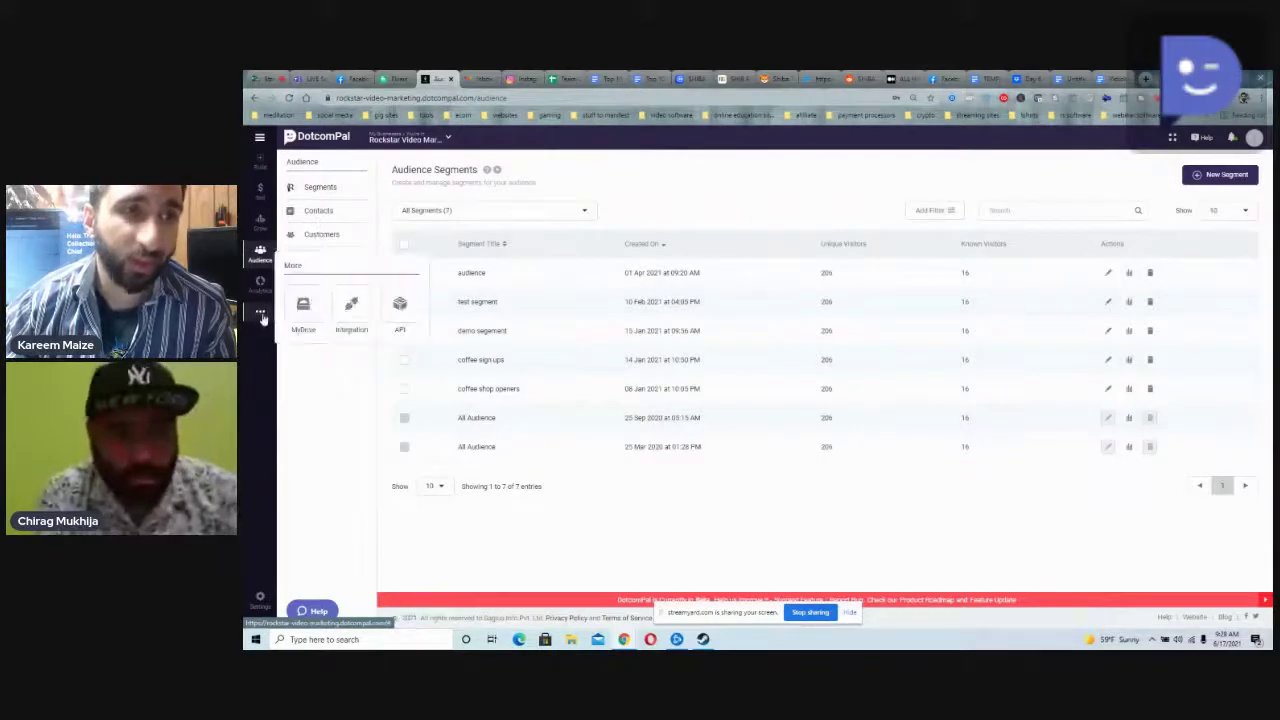
# Step: Review the connected integrations on the More > Integration page
pyautogui.click(351, 305)
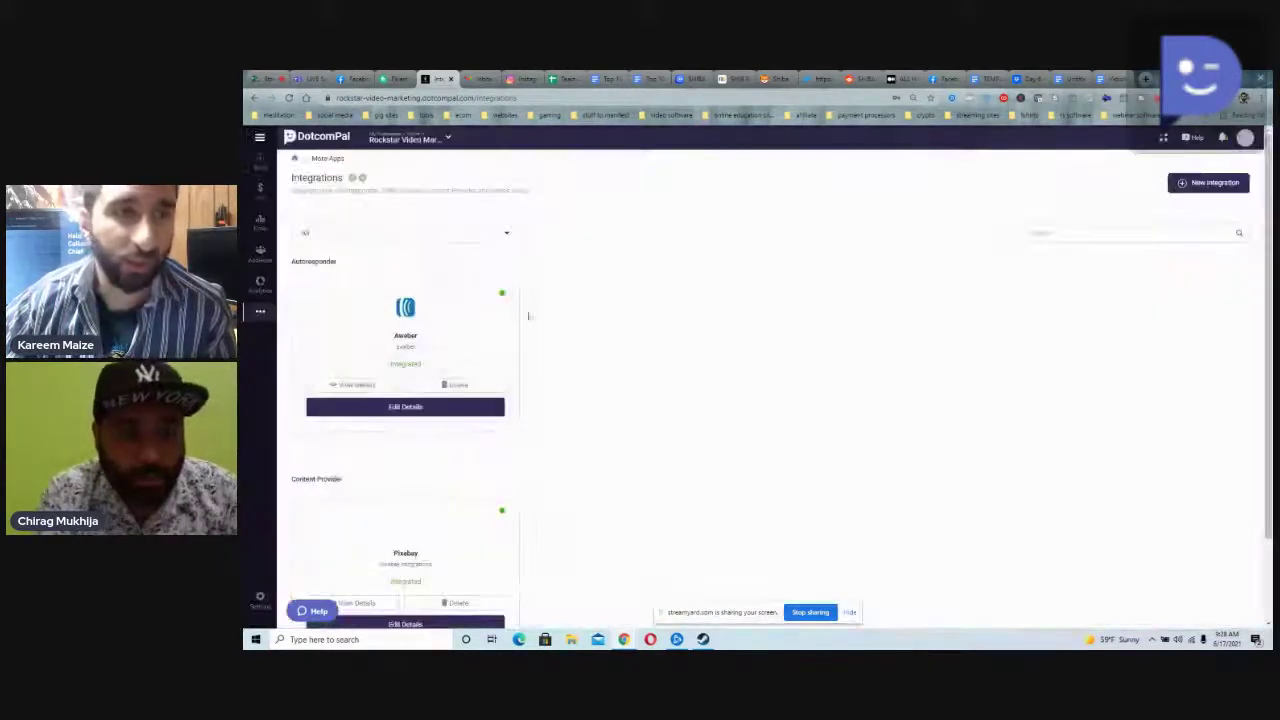
pyautogui.scroll(-2, 414, 391)
pyautogui.scroll(2, 510, 400)
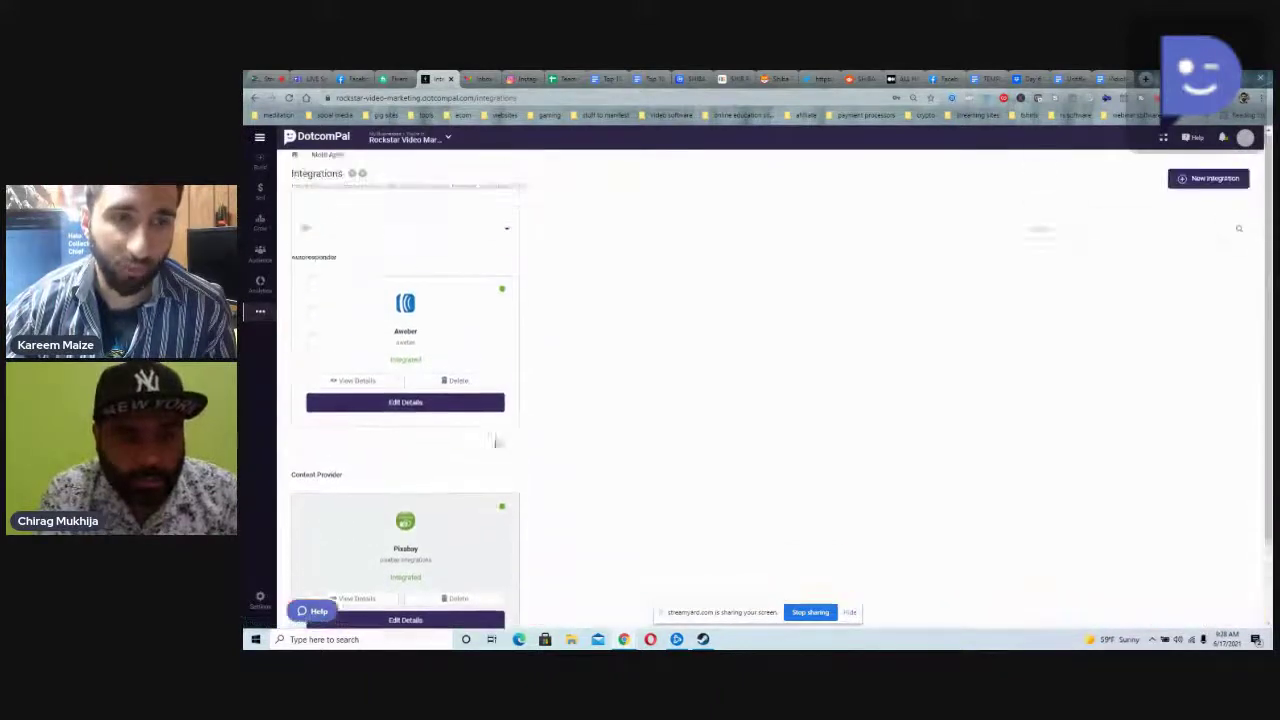
# Step: Browse the New Integration catalog, then return through Audience to All Campaigns
pyautogui.click(445, 243)
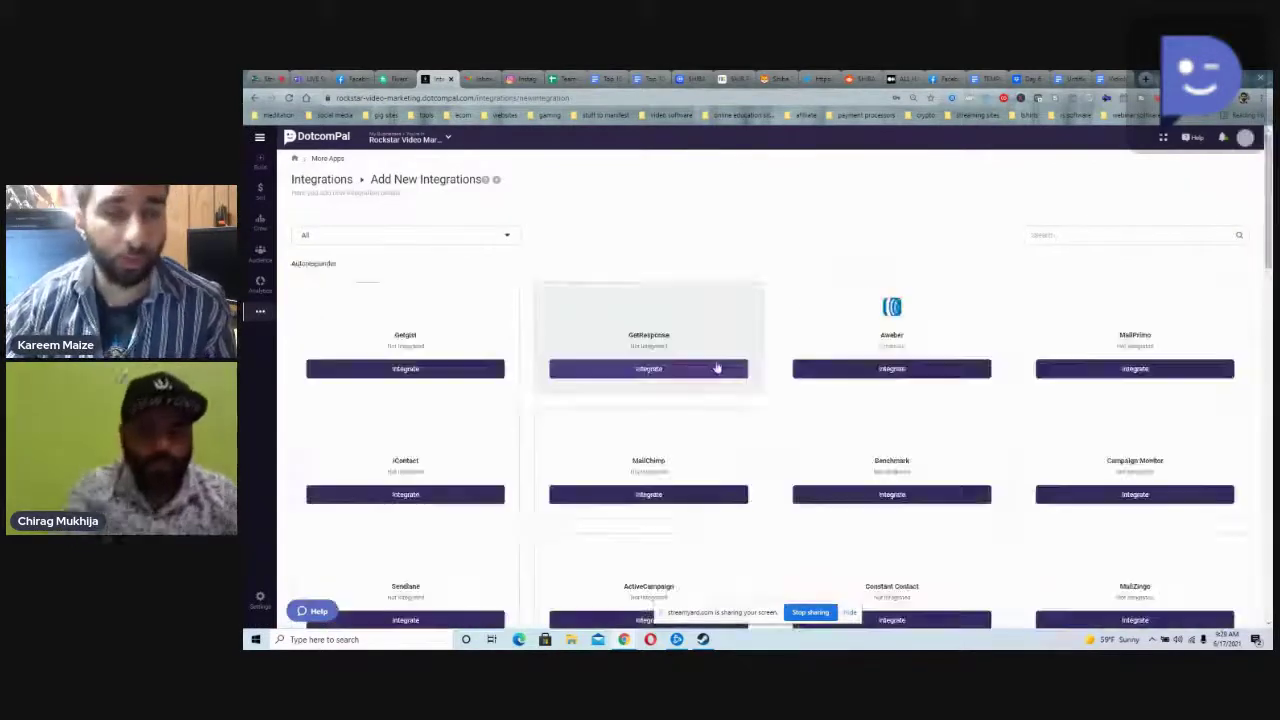
pyautogui.scroll(-5, 700, 380)
pyautogui.scroll(-2, 691, 385)
pyautogui.scroll(-3, 691, 385)
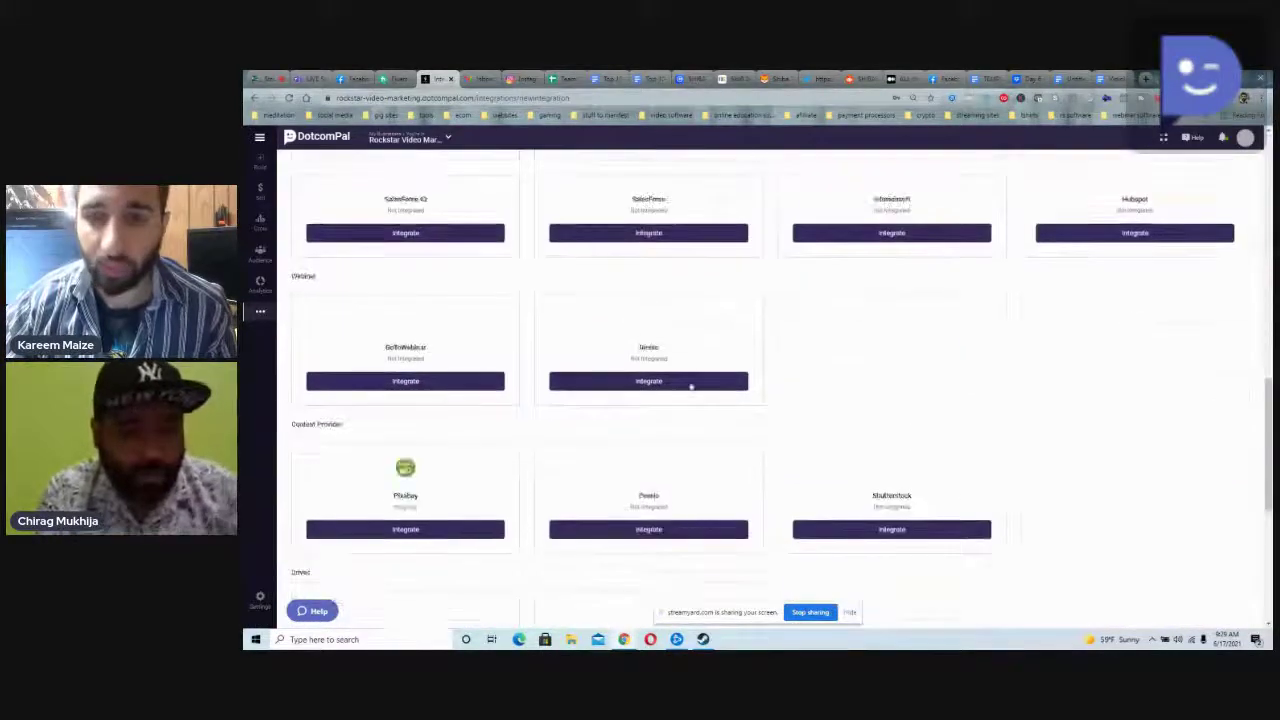
pyautogui.scroll(1, 686, 386)
pyautogui.scroll(5, 686, 386)
pyautogui.scroll(4, 683, 385)
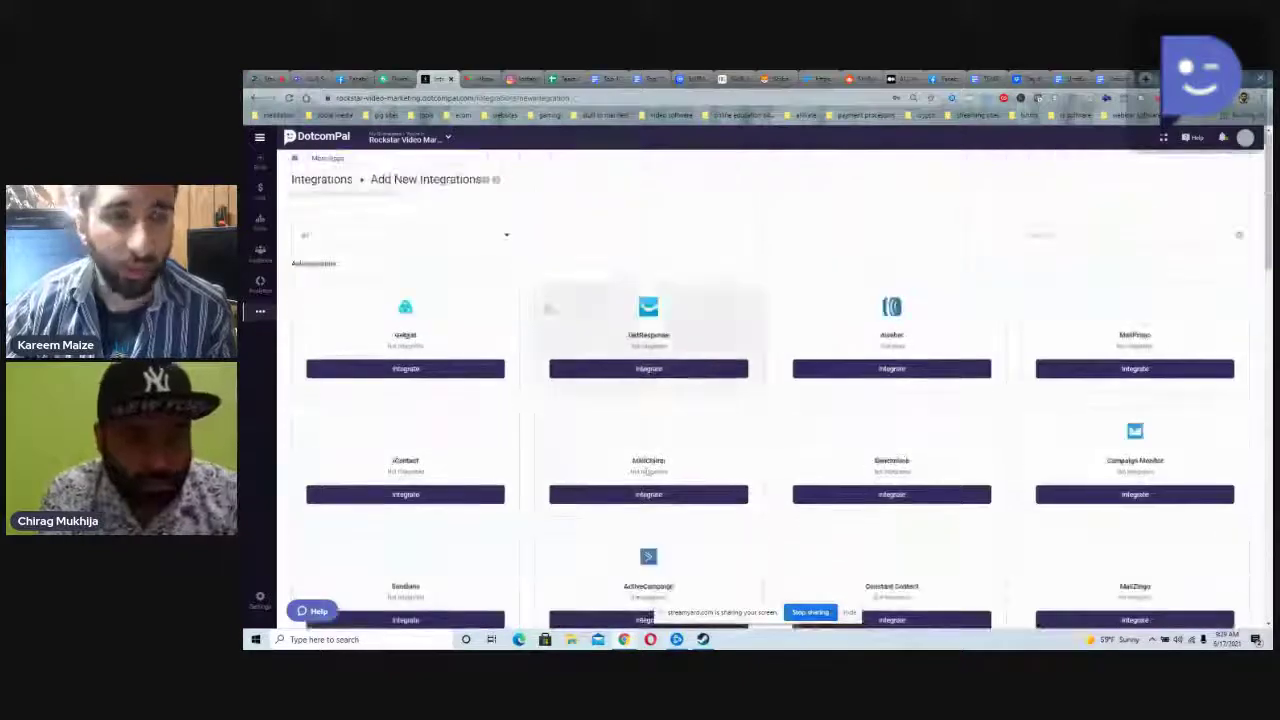
pyautogui.click(258, 252)
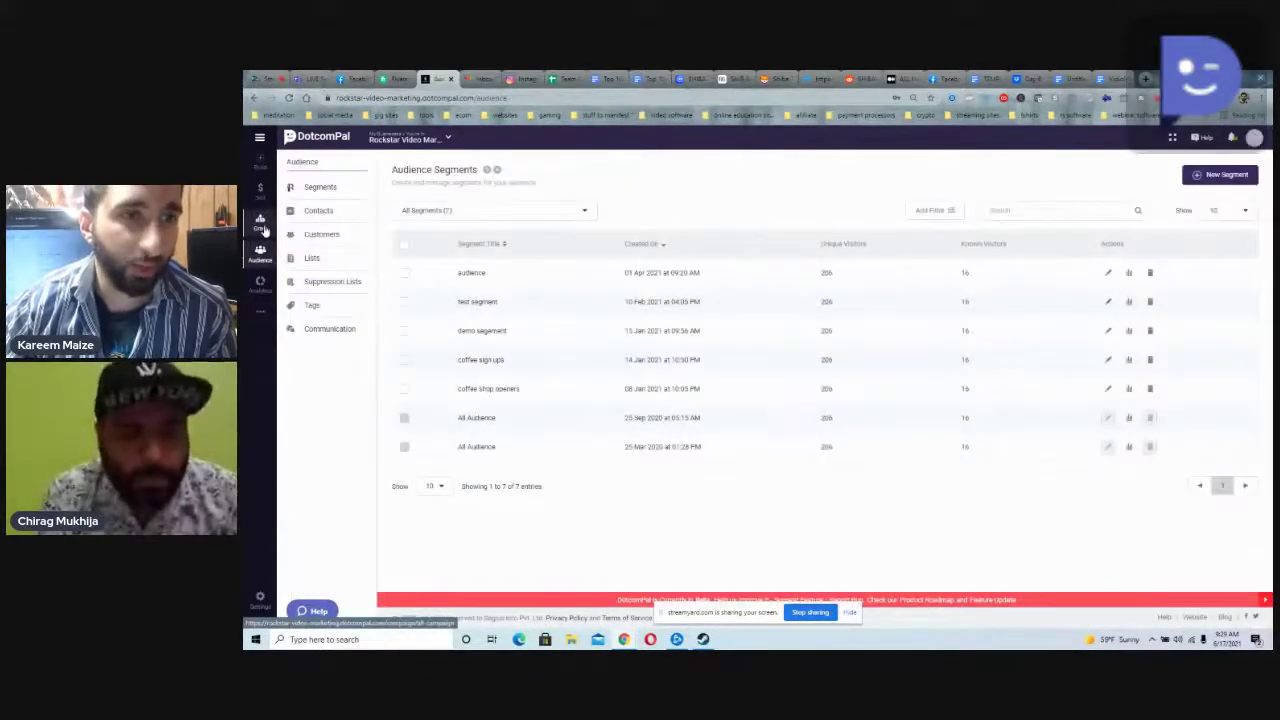
pyautogui.click(262, 228)
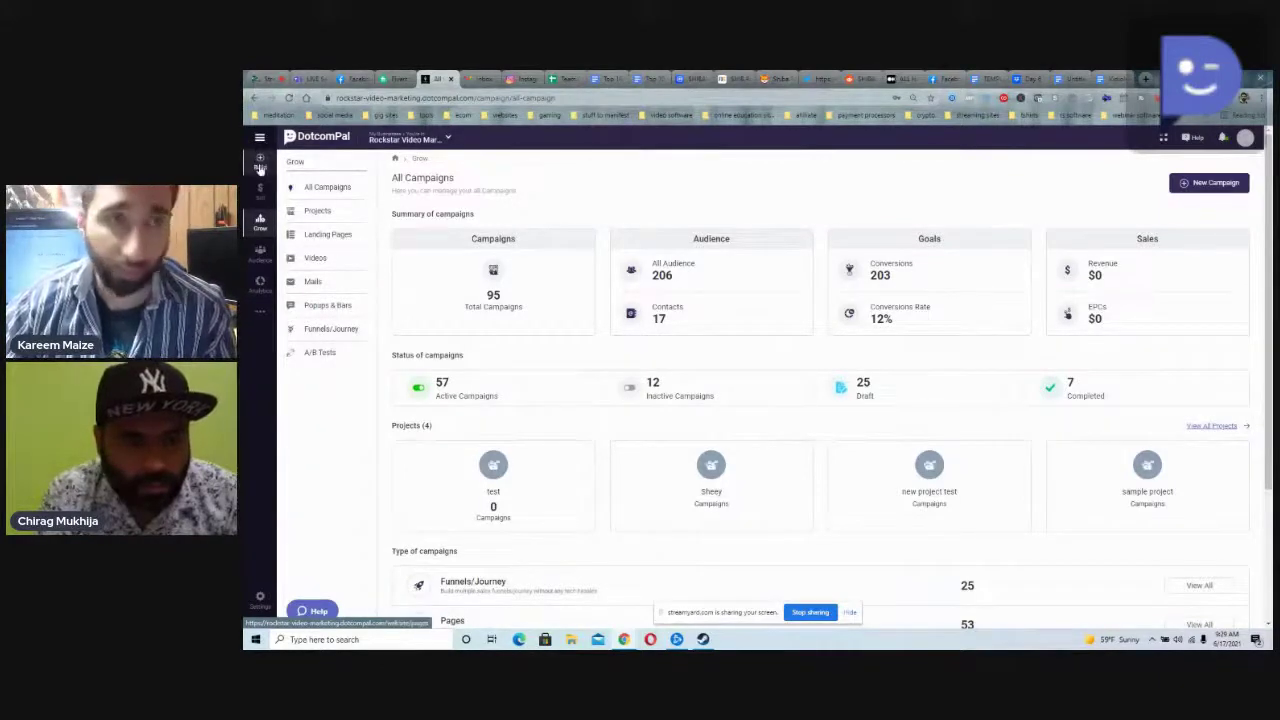
# Step: Check the profile avatar's account options, then switch back to the StreamYard studio
pyautogui.click(1245, 138)
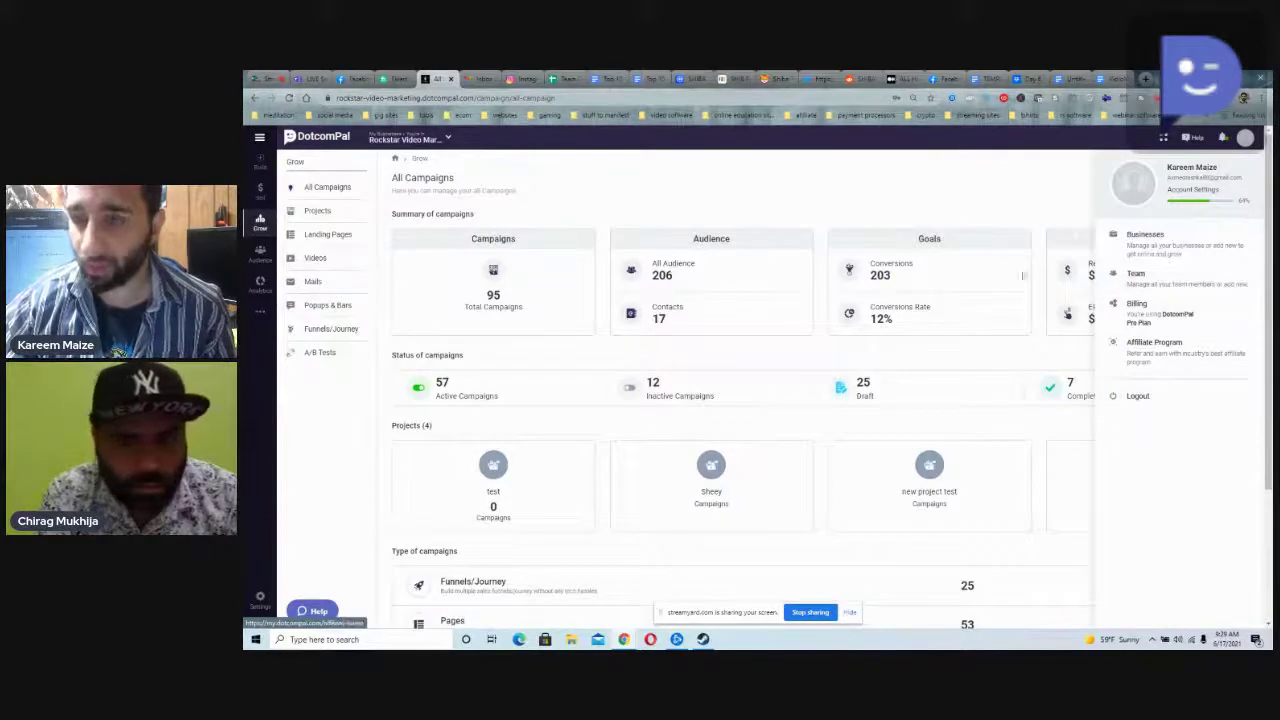
pyautogui.click(951, 208)
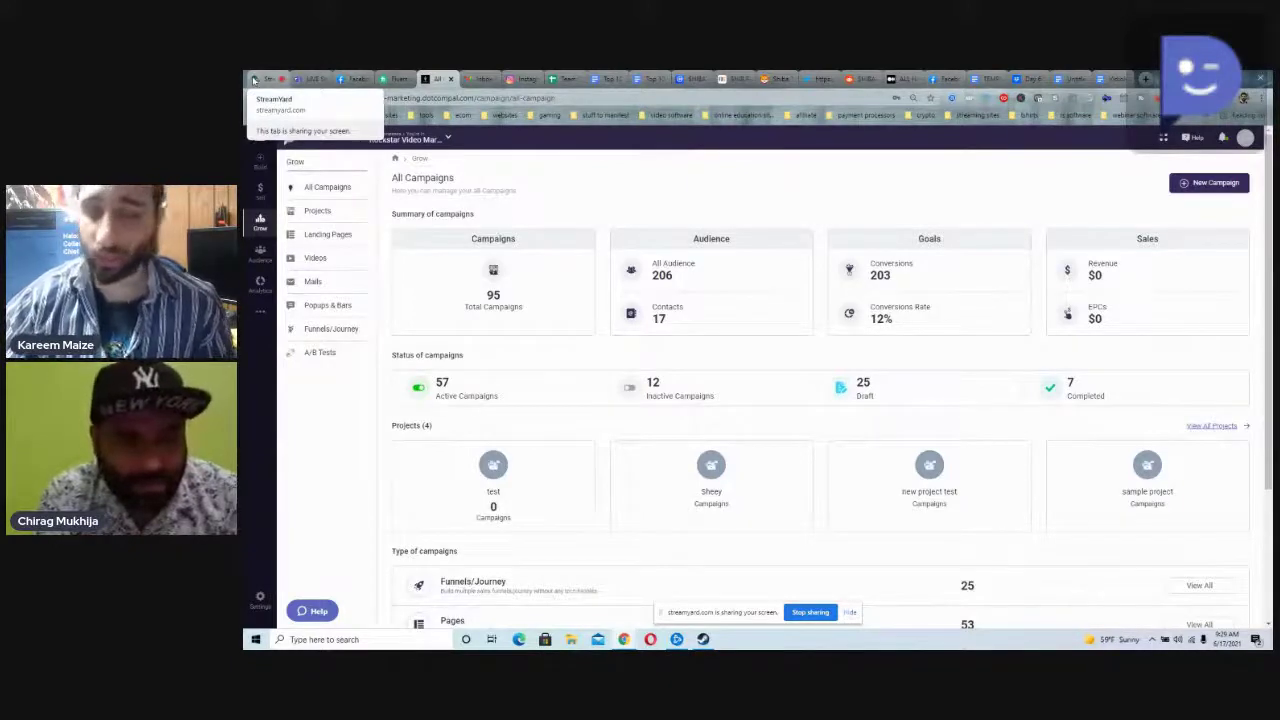
pyautogui.click(254, 79)
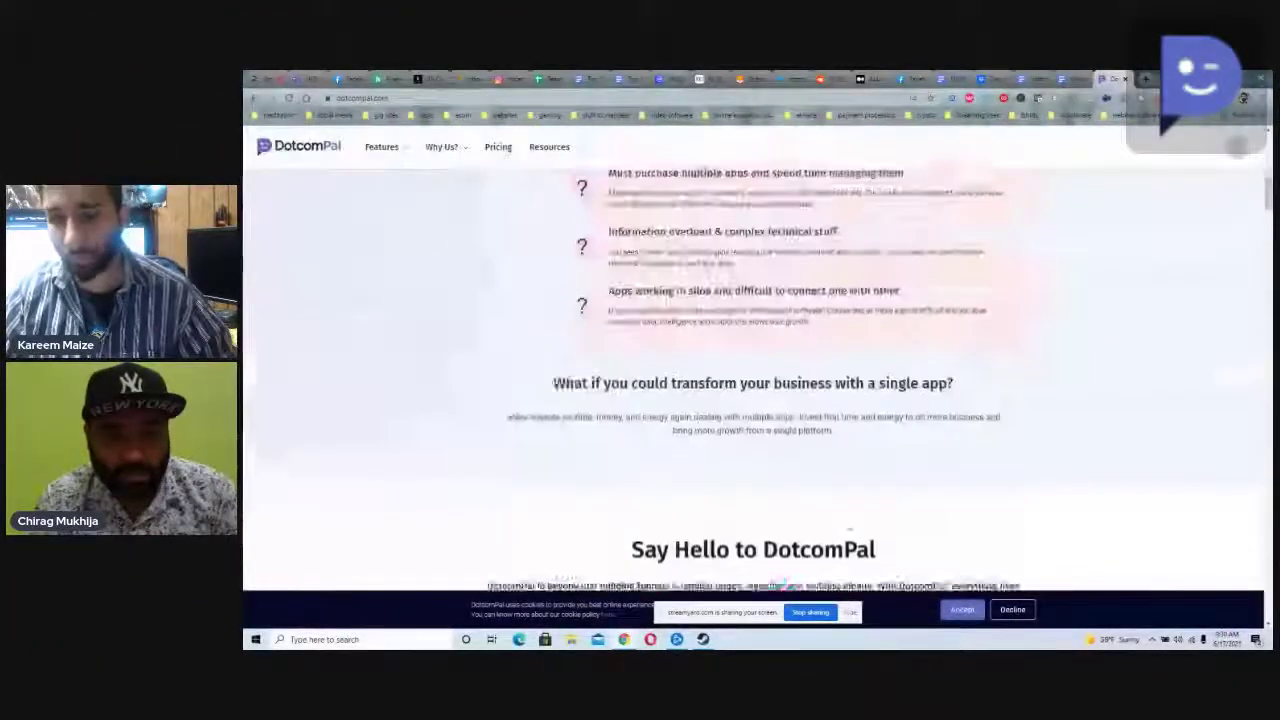
# Step: Scroll the homepage and Pricing page comparing Free, Start, Grow and $999 lifetime Pro plans
pyautogui.scroll(2, 849, 402)
pyautogui.scroll(-2, 849, 402)
pyautogui.scroll(-3, 850, 395)
pyautogui.scroll(-3, 850, 395)
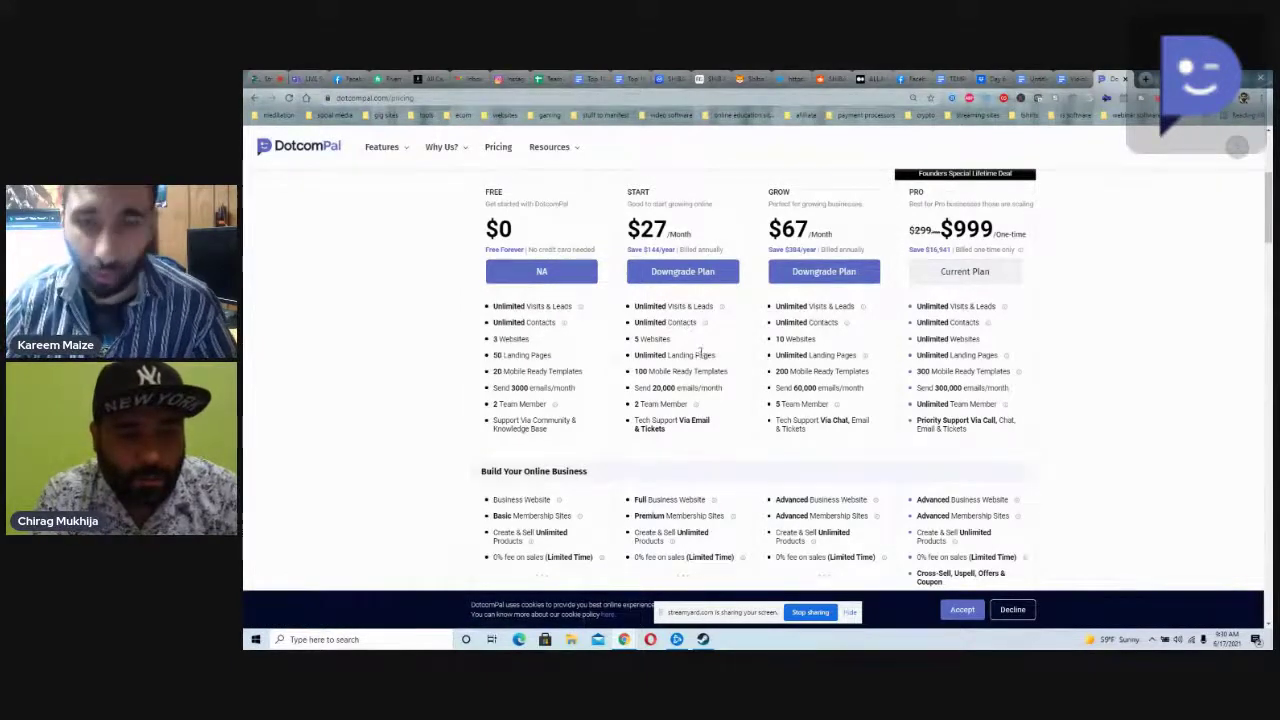
pyautogui.scroll(-3, 700, 350)
pyautogui.scroll(-3, 700, 350)
pyautogui.scroll(5, 800, 400)
pyautogui.scroll(3, 1005, 482)
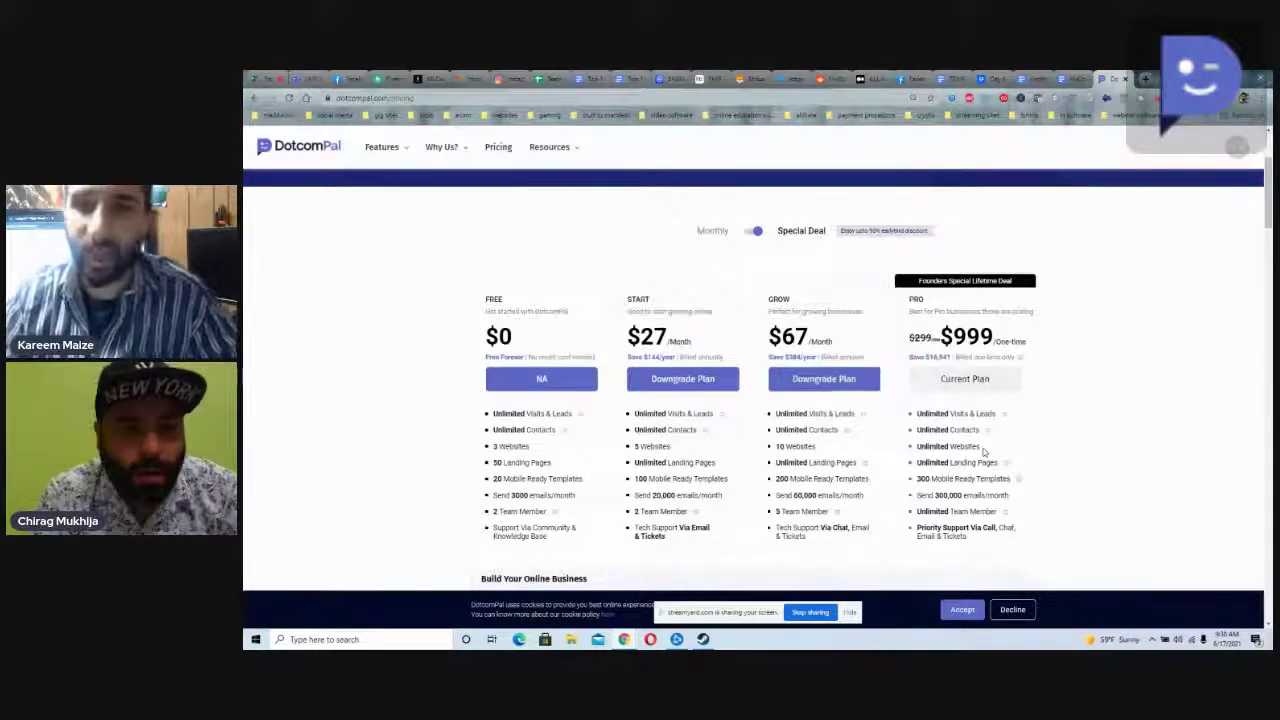
pyautogui.scroll(2, 983, 452)
pyautogui.scroll(-2, 983, 452)
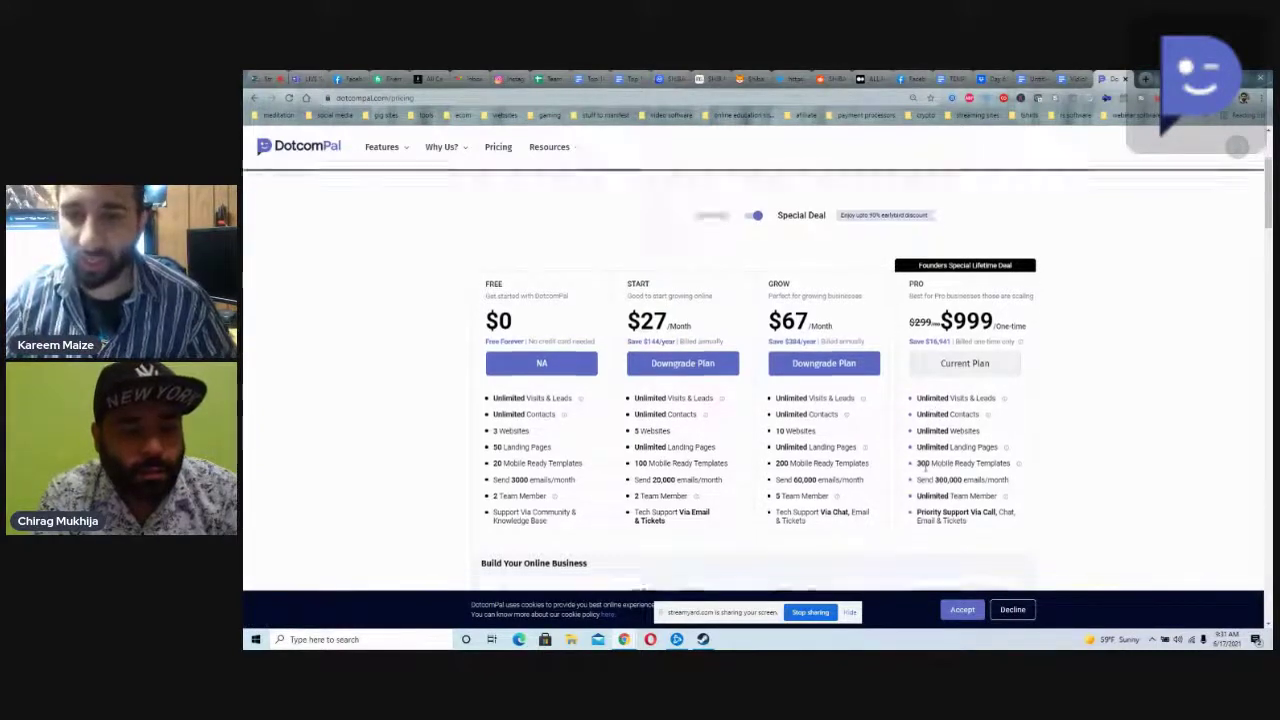
pyautogui.scroll(-10, 933, 428)
pyautogui.scroll(5, 750, 370)
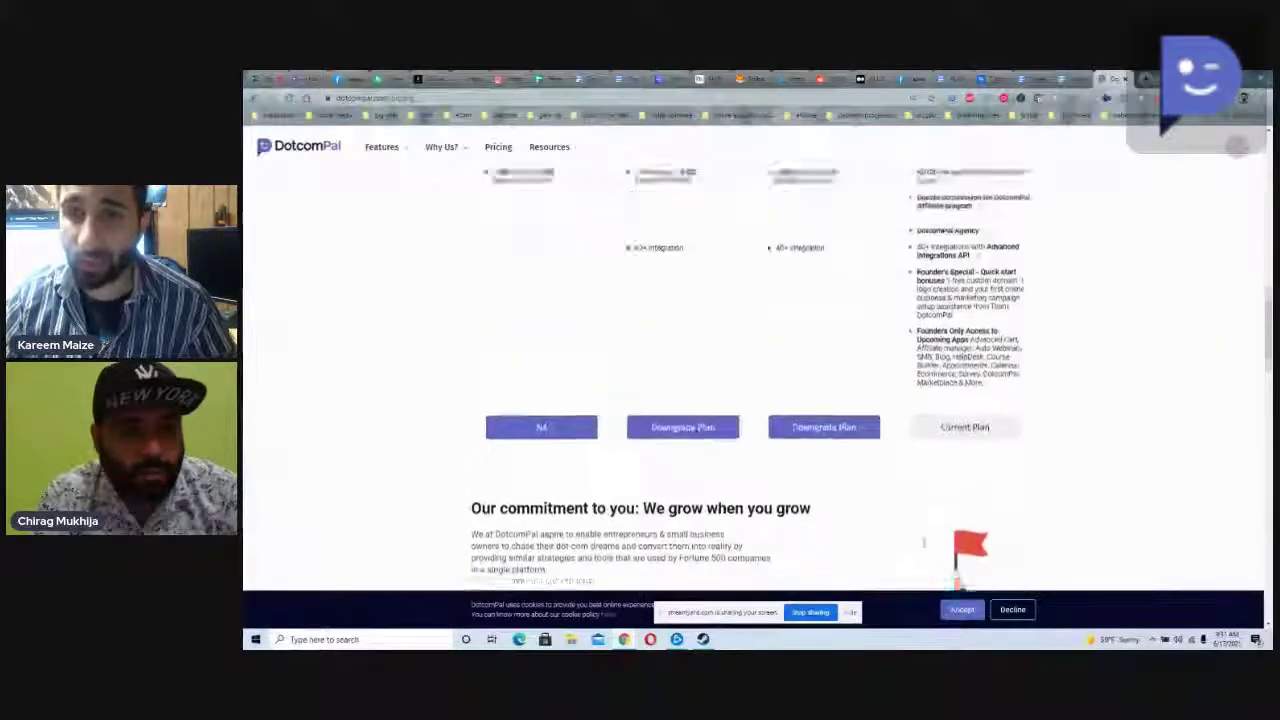
pyautogui.scroll(5, 960, 434)
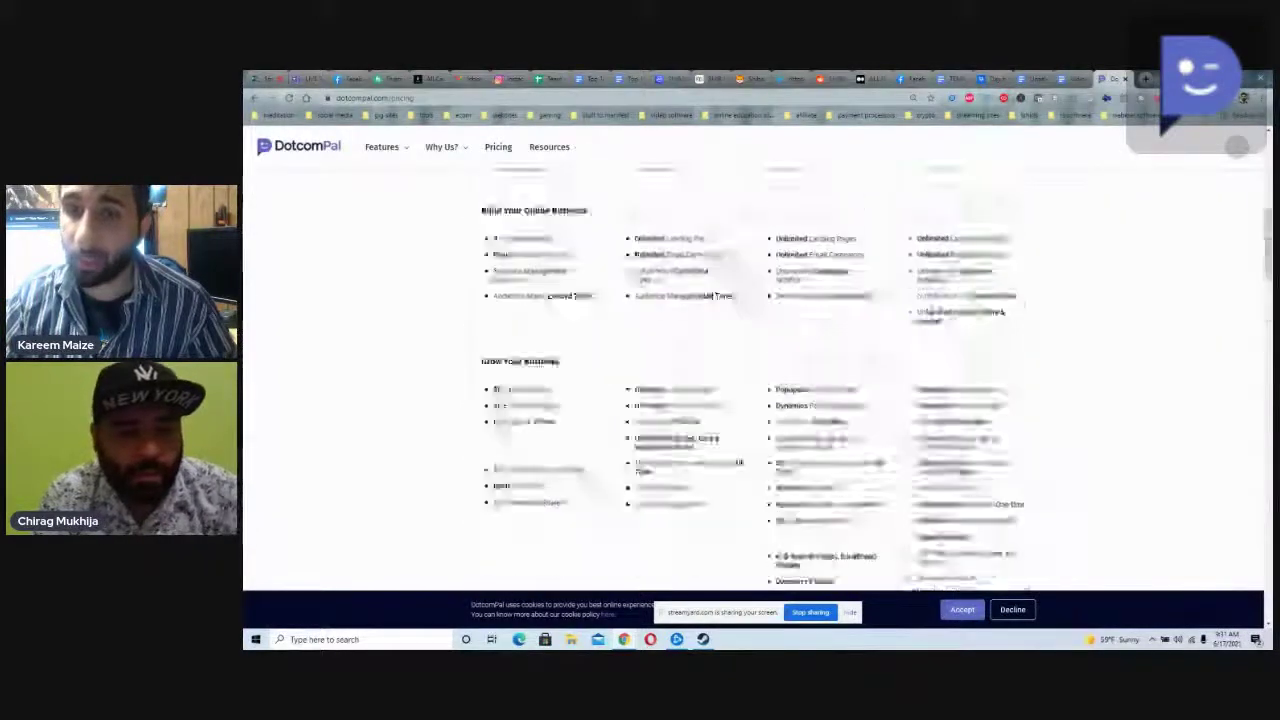
pyautogui.scroll(5, 930, 380)
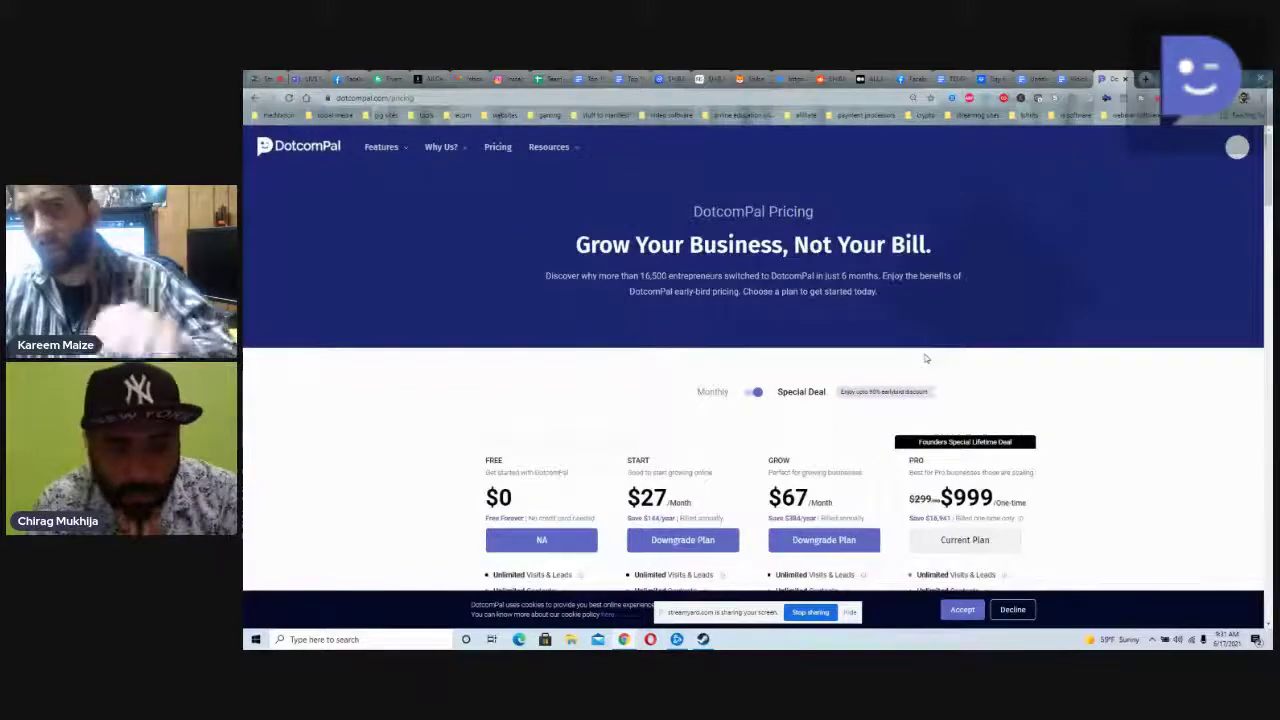
# Step: Switch to the far-left StreamYard tab showing the live studio
pyautogui.click(255, 78)
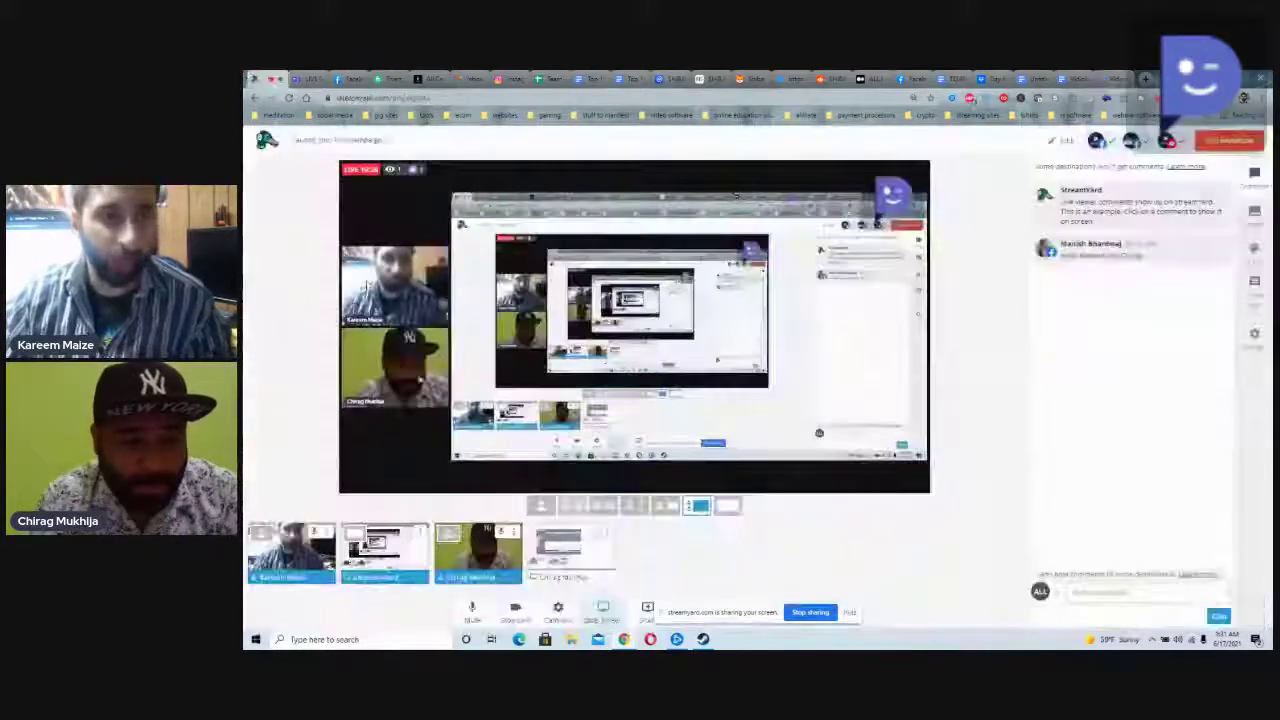